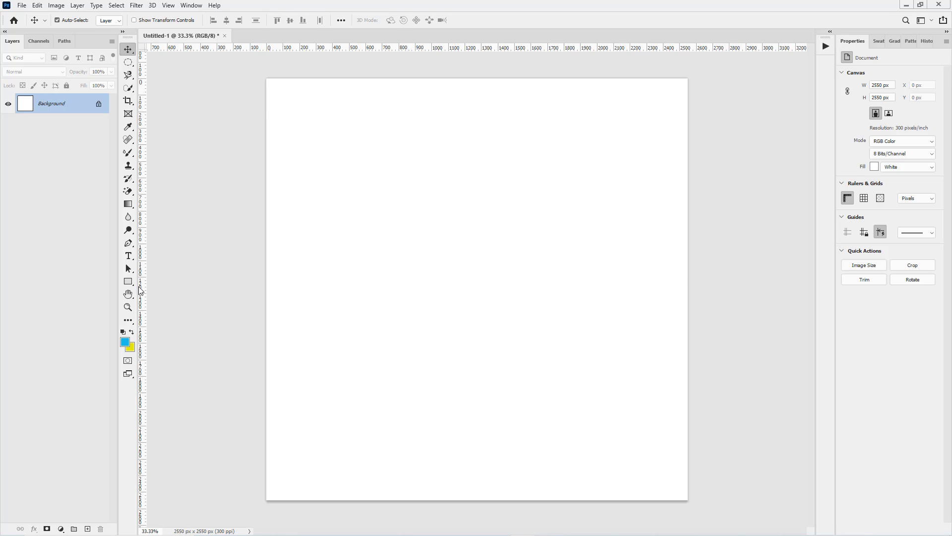
# Activate the Custom Shape tool and choose the lion from the Wild Animals shape group.
pyautogui.click(130, 282)
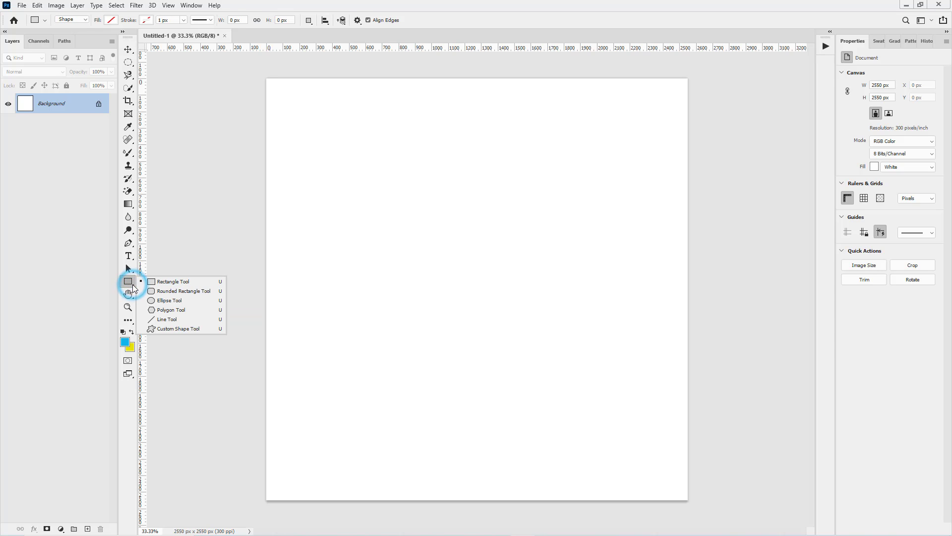
pyautogui.click(193, 329)
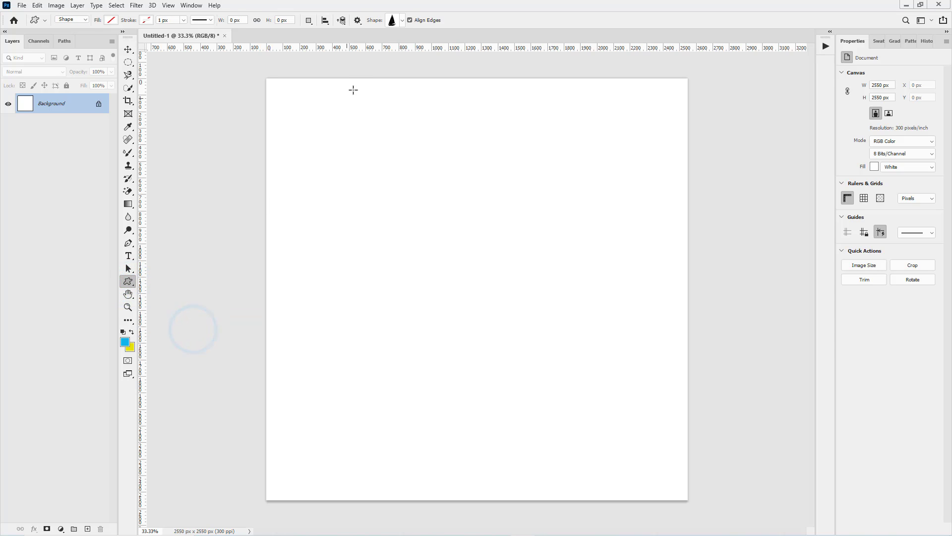
pyautogui.click(402, 22)
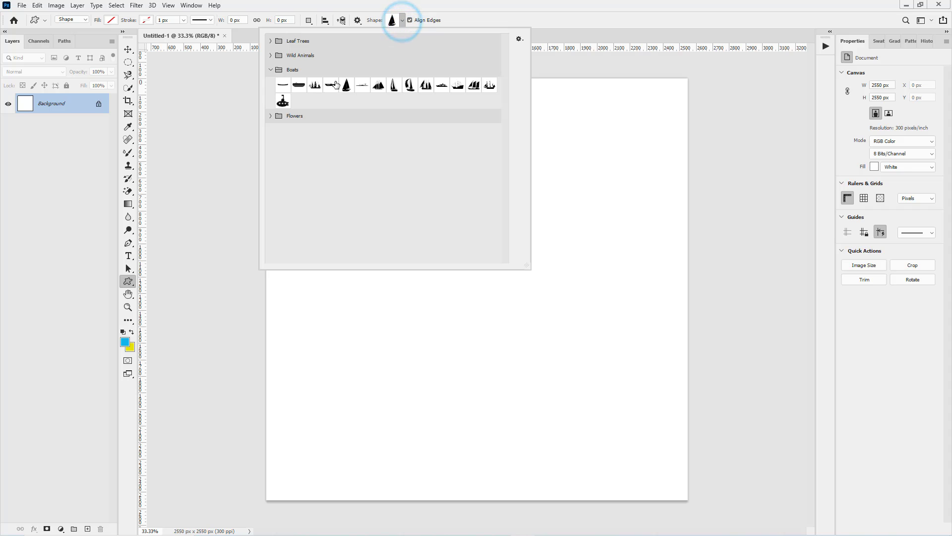
pyautogui.click(271, 69)
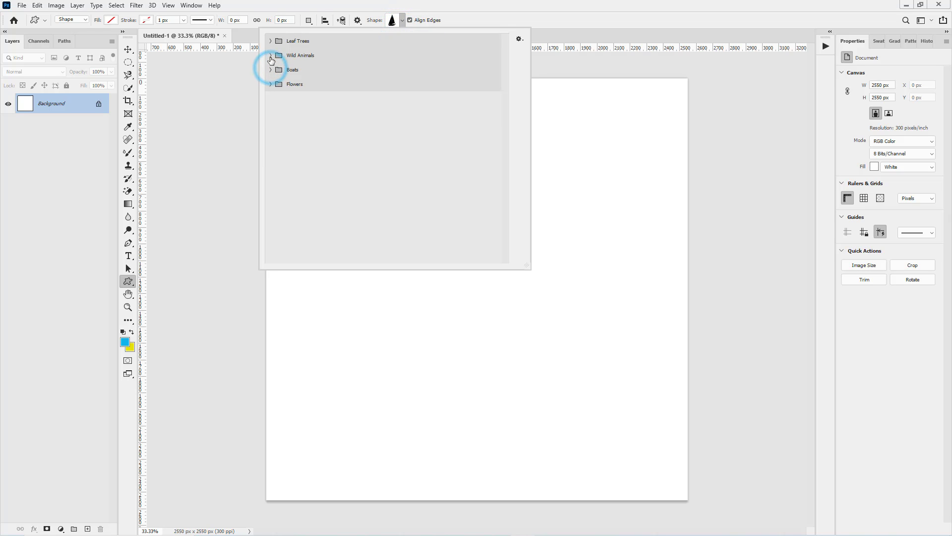
pyautogui.click(270, 56)
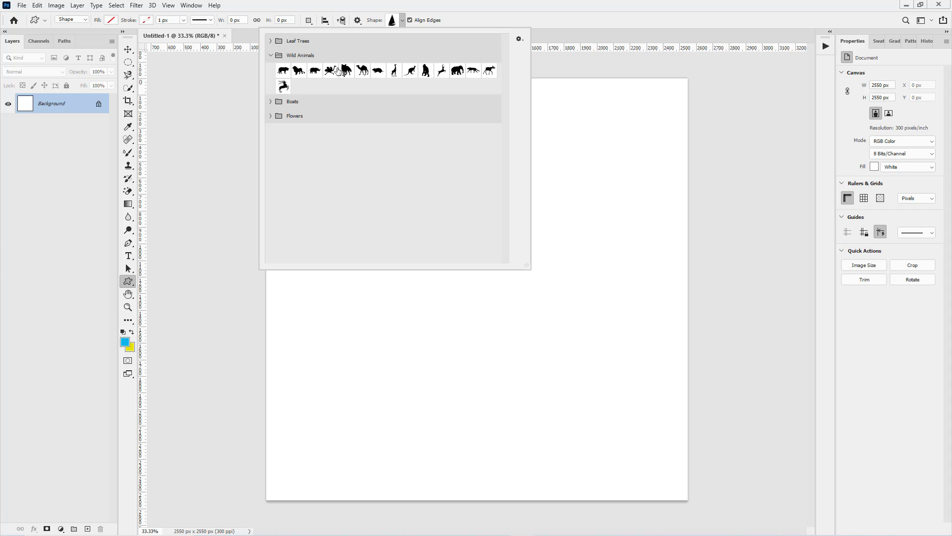
pyautogui.click(297, 70)
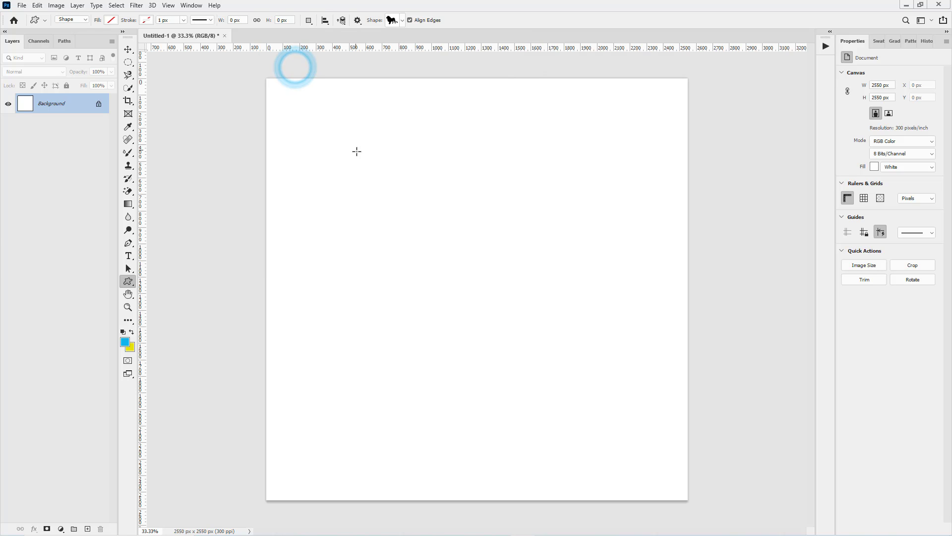
# Create the lion shape at 100 x 100 px in the canvas's upper part and scale it up to about 1489 px wide and high.
pyautogui.moveTo(354, 158); pyautogui.dragTo(354, 158)
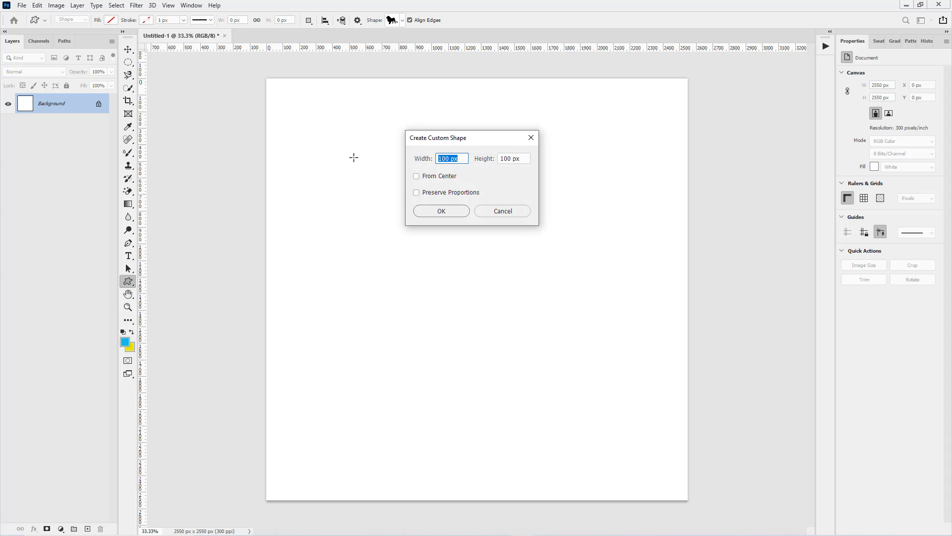
pyautogui.click(460, 210)
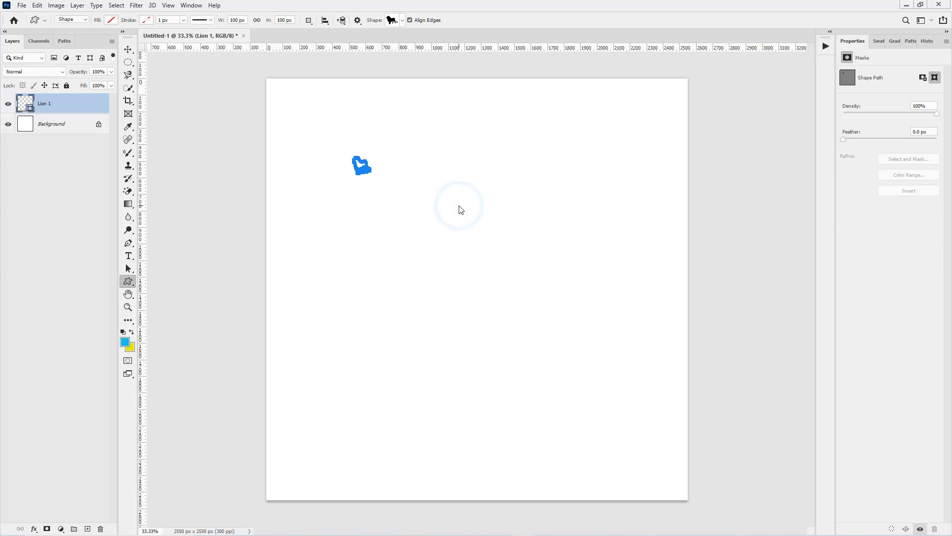
pyautogui.hotkey('ctrl', 't')
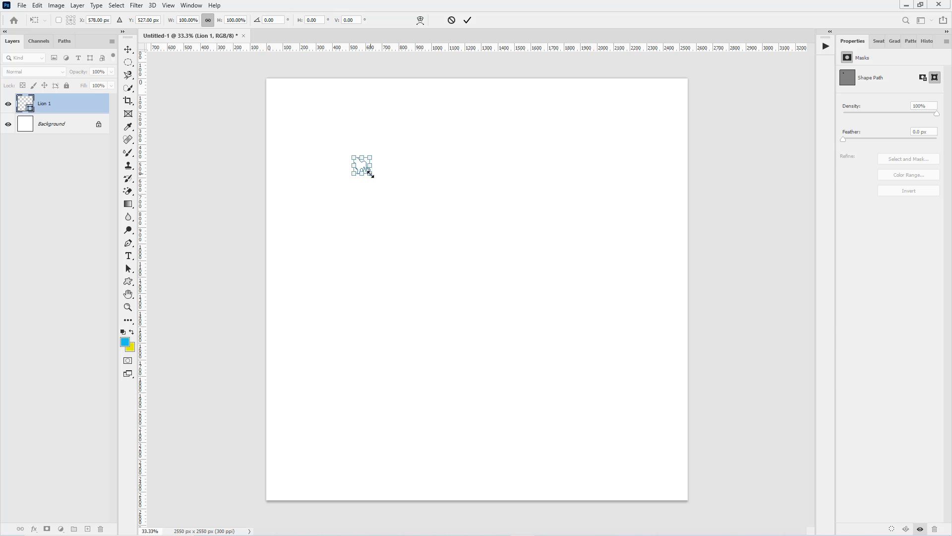
pyautogui.moveTo(370, 173); pyautogui.dragTo(620, 364)
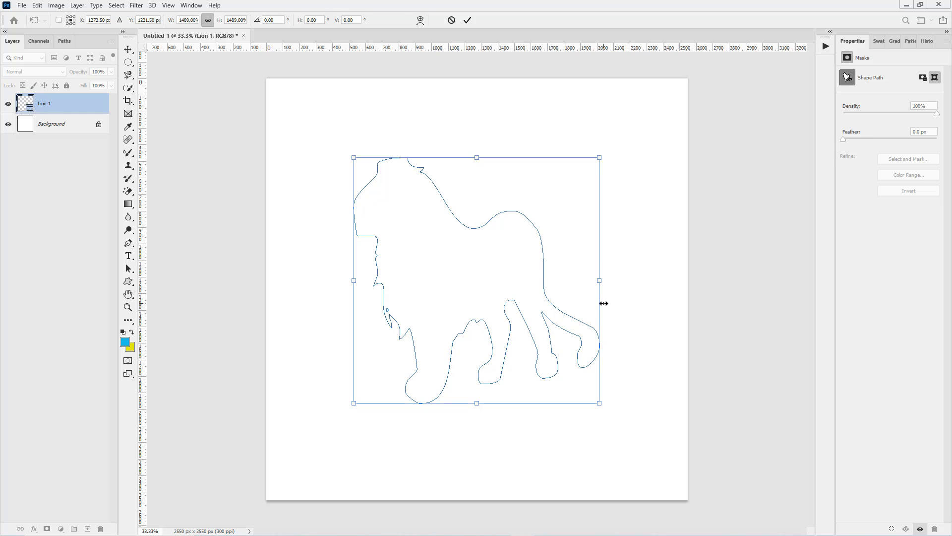
pyautogui.press('Return')
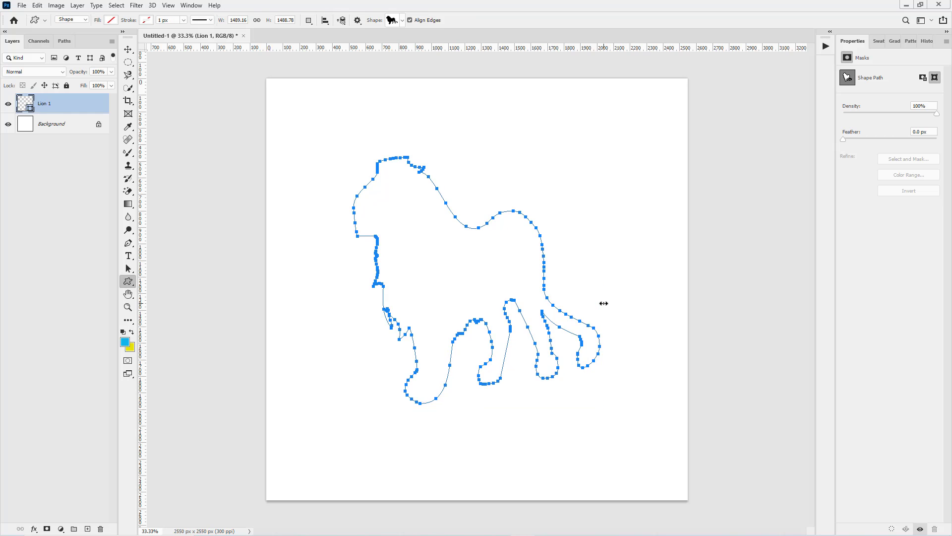
# Fill the lion shape with the recently used cyan blue, and delete its layer.
pyautogui.click(110, 21)
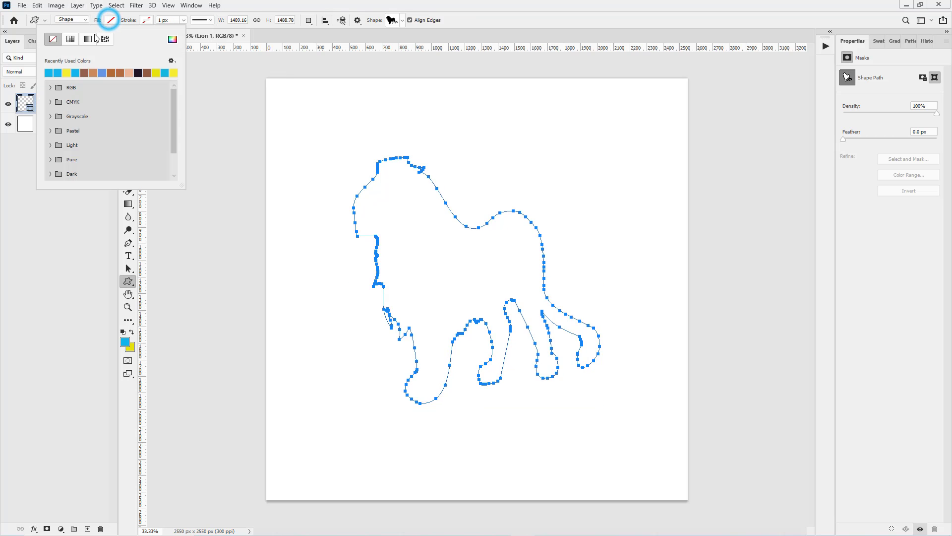
pyautogui.click(49, 73)
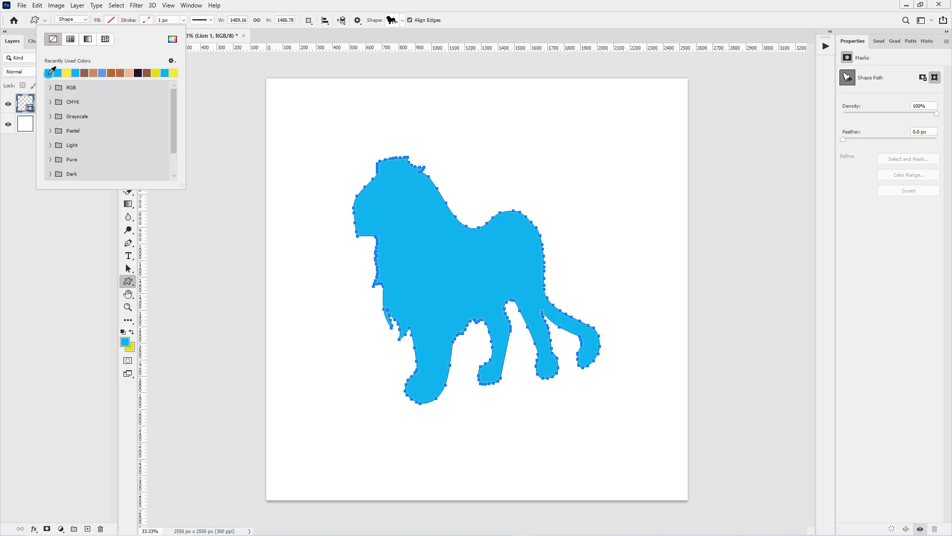
pyautogui.click(437, 16)
pyautogui.press('v')
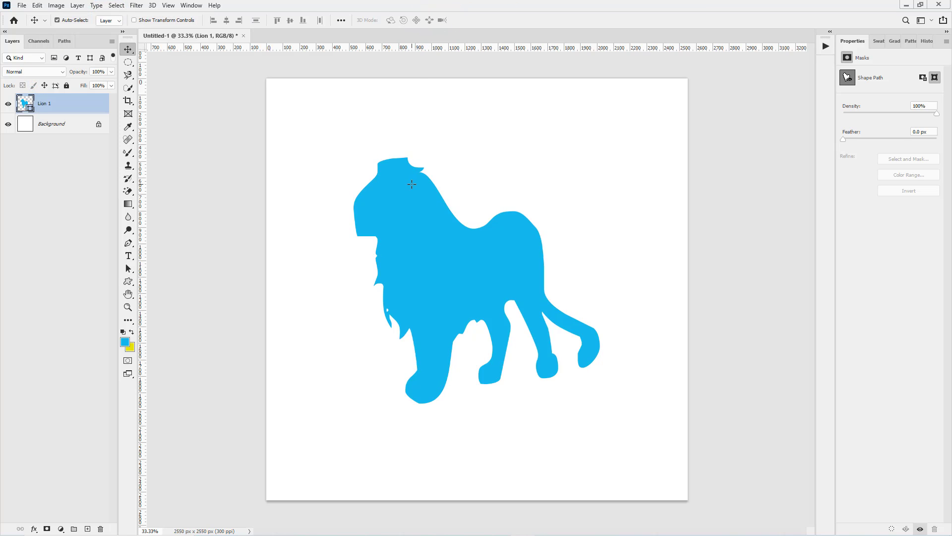
pyautogui.press('Delete')
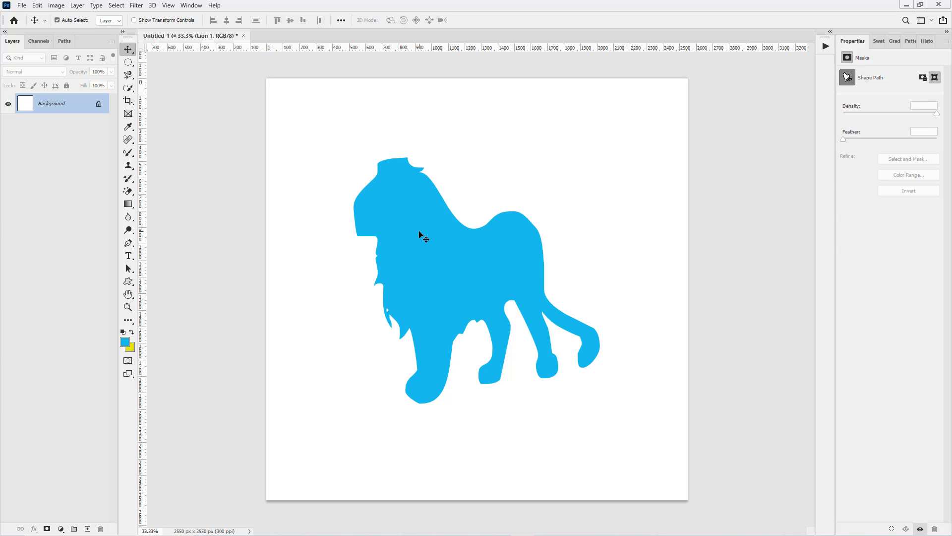
# Draw the apple tree custom shape from the Leaf Trees group, about 1377 x 1584 px, in the middle of the canvas.
pyautogui.click(130, 282)
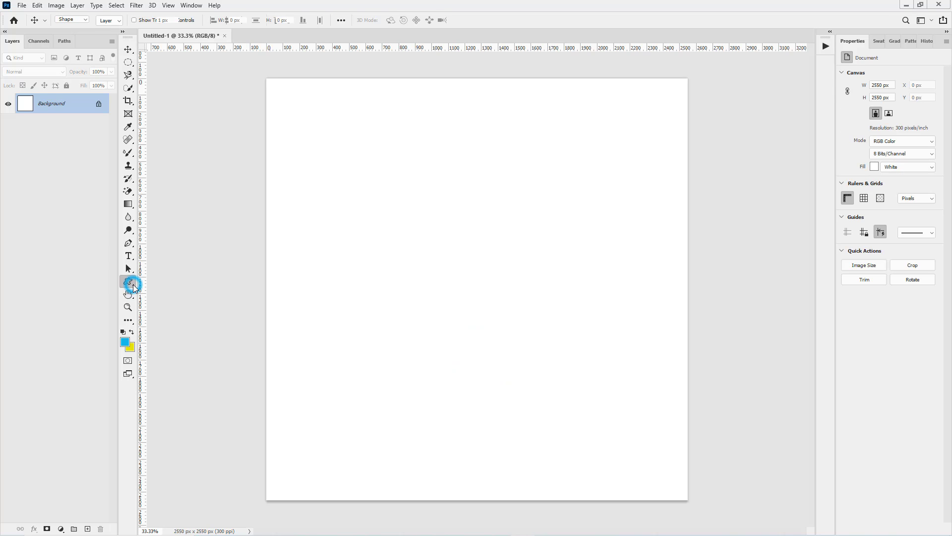
pyautogui.click(402, 21)
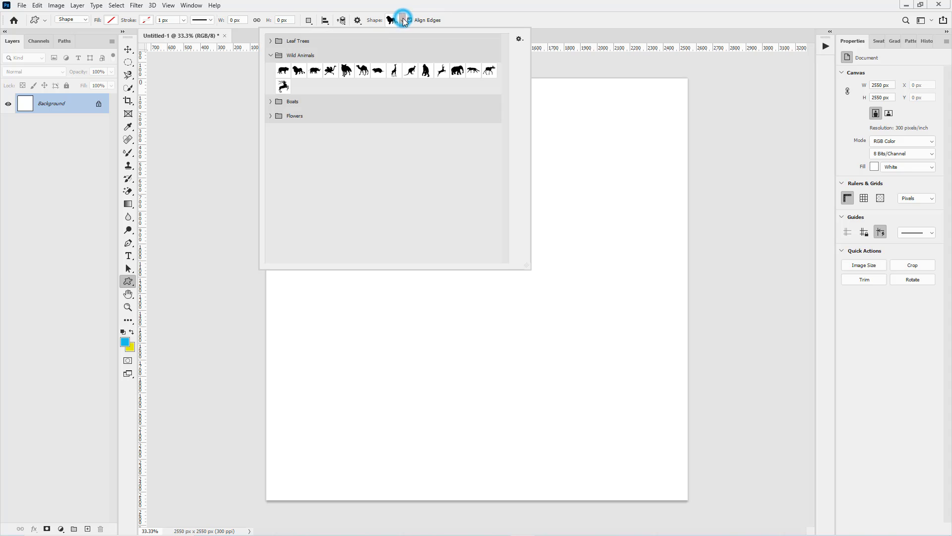
pyautogui.click(272, 56)
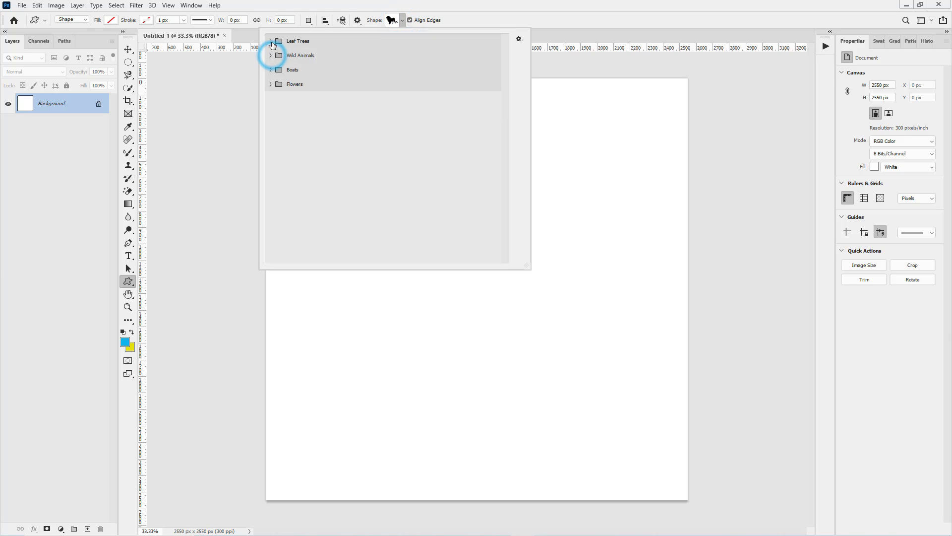
pyautogui.click(270, 41)
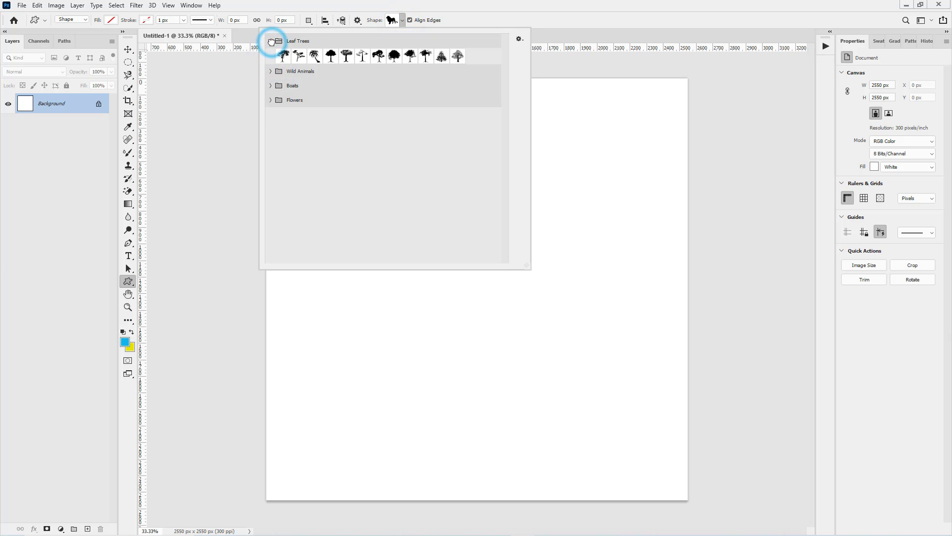
pyautogui.click(378, 54)
pyautogui.moveTo(358, 131); pyautogui.dragTo(585, 390)
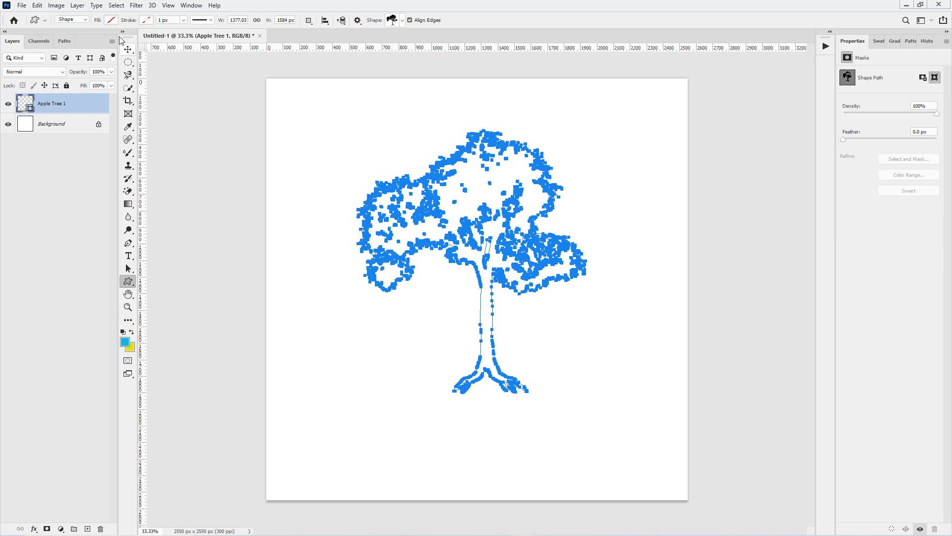
# Fill the apple tree shape with the recently used cyan blue, and delete its layer.
pyautogui.click(112, 19)
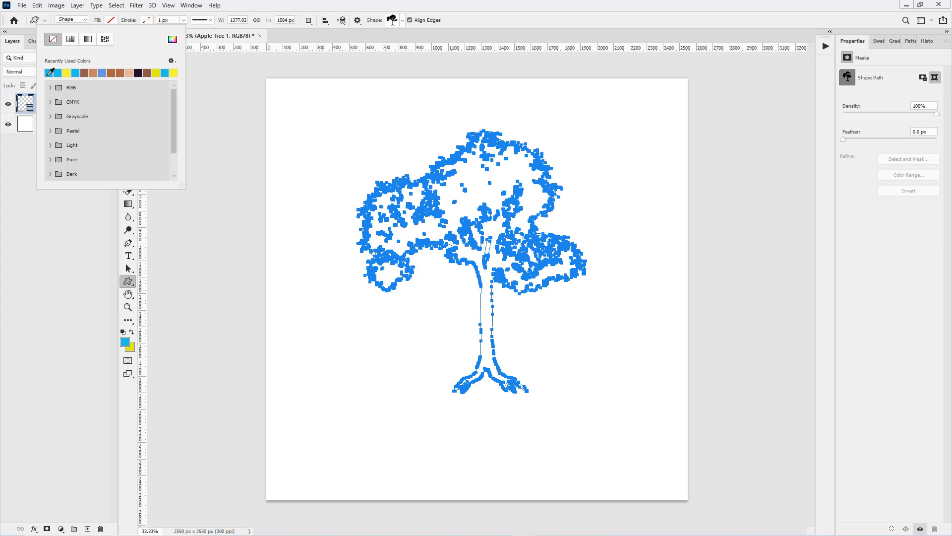
pyautogui.click(50, 73)
pyautogui.click(473, 19)
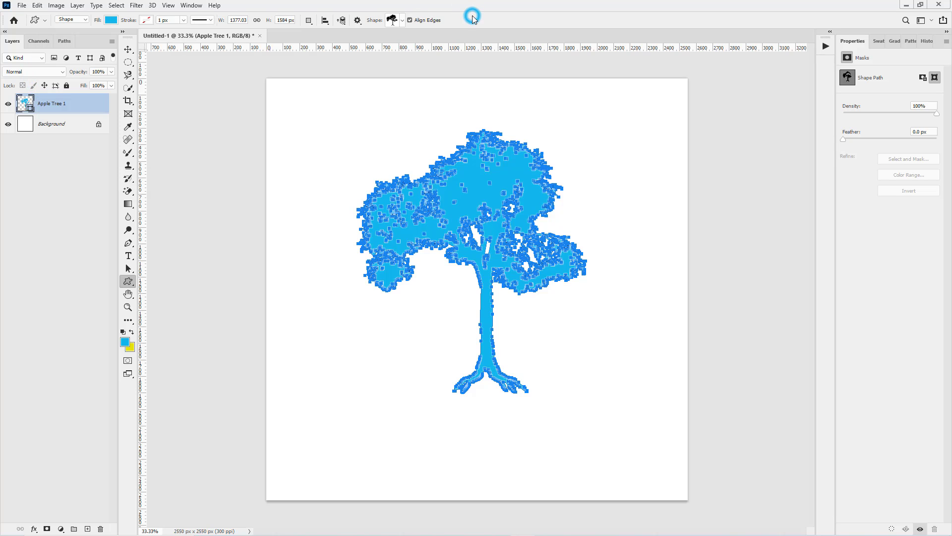
pyautogui.press('v')
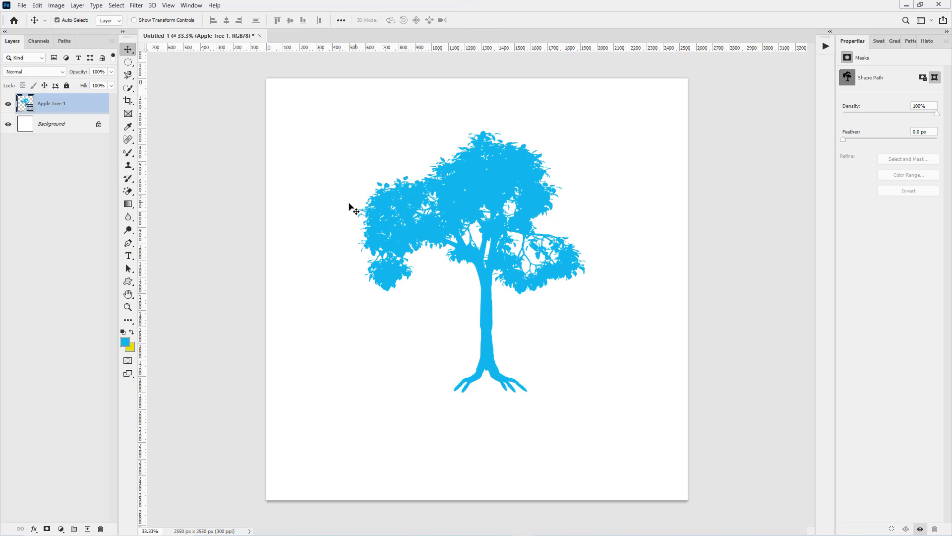
pyautogui.press('Delete')
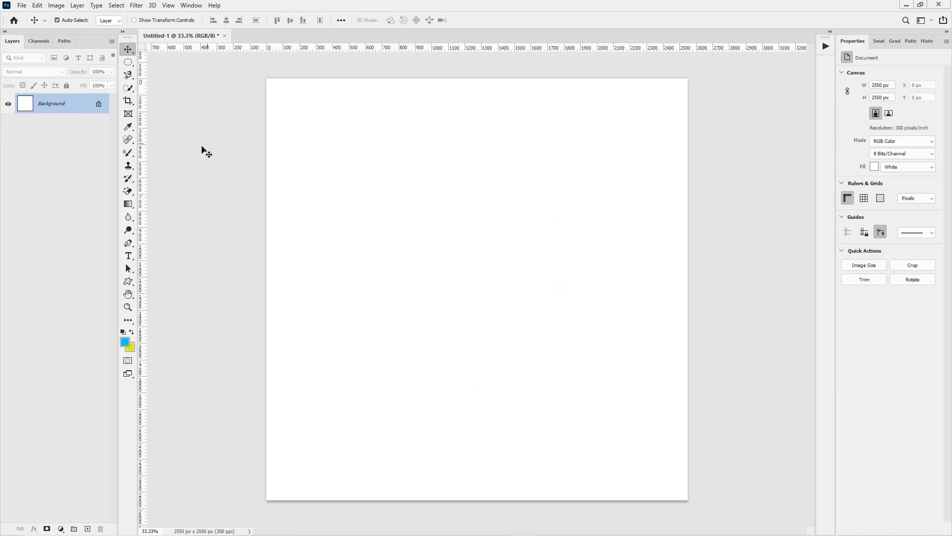
# Place cursor-512.png from the Downloads folder as a linked image at its default position and size.
pyautogui.click(23, 6)
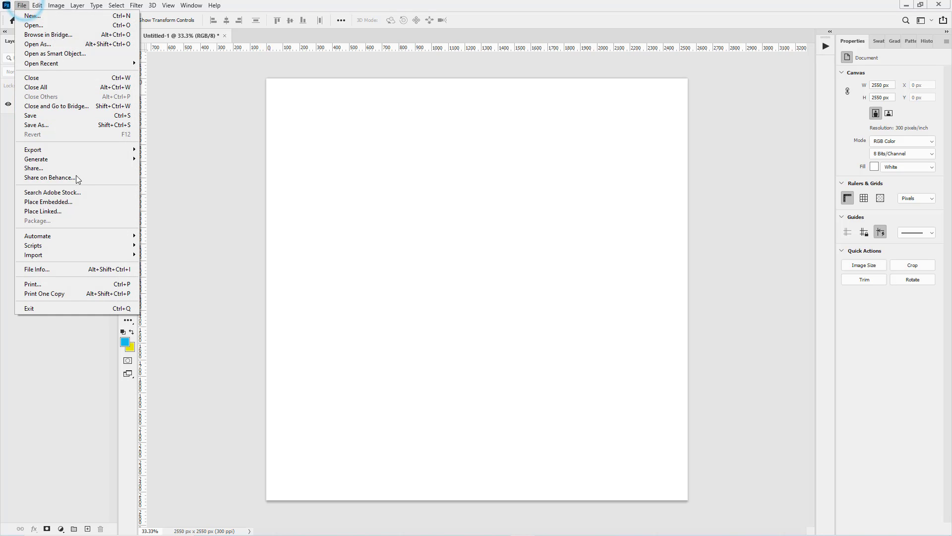
pyautogui.click(69, 213)
pyautogui.moveTo(476, 187); pyautogui.dragTo(475, 215)
pyautogui.doubleClick(276, 117)
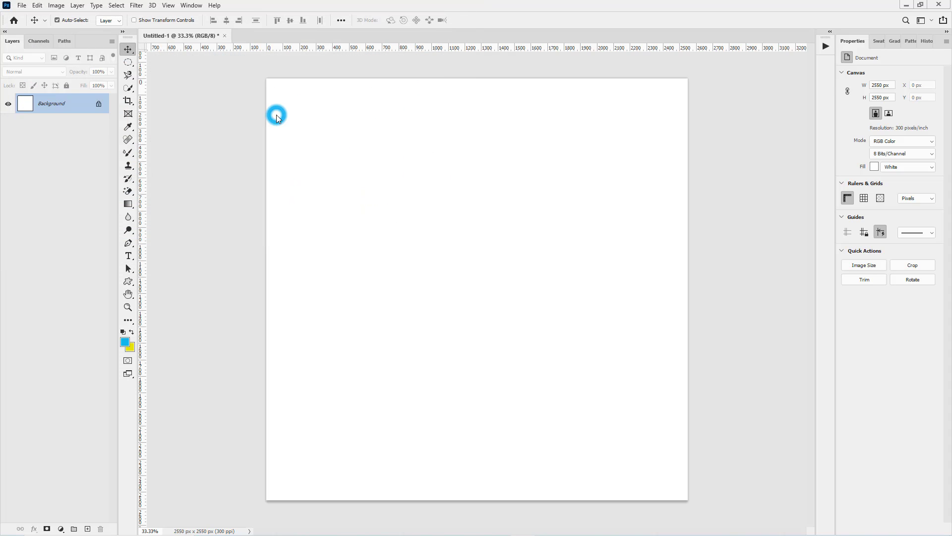
pyautogui.press('Return')
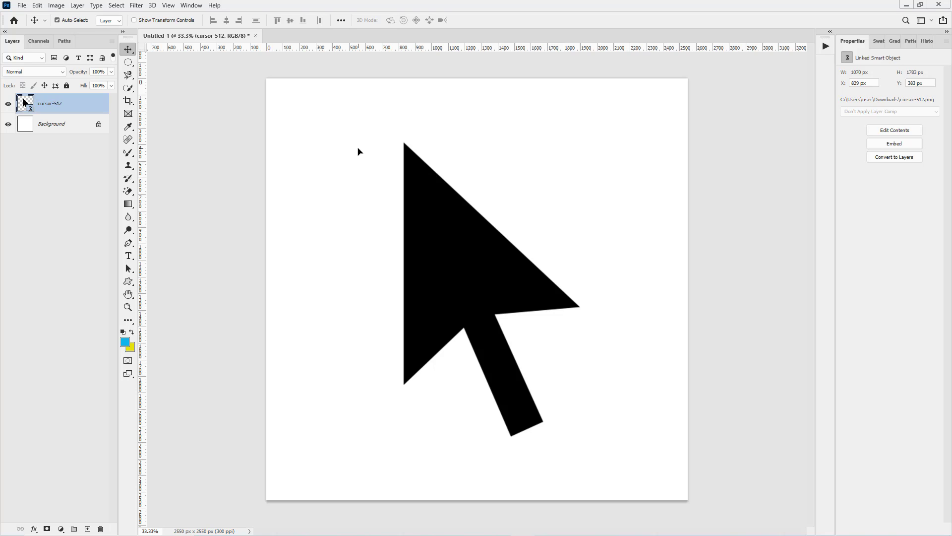
# Trace the black cursor arrow corner by corner with the Pen tool in Path mode, closing the path at the arrow's tip.
pyautogui.click(129, 244)
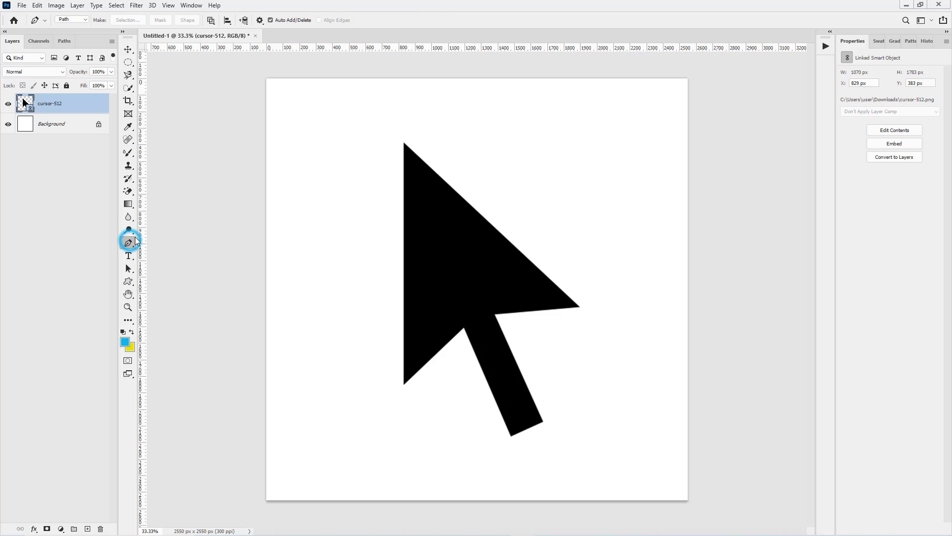
pyautogui.click(403, 142)
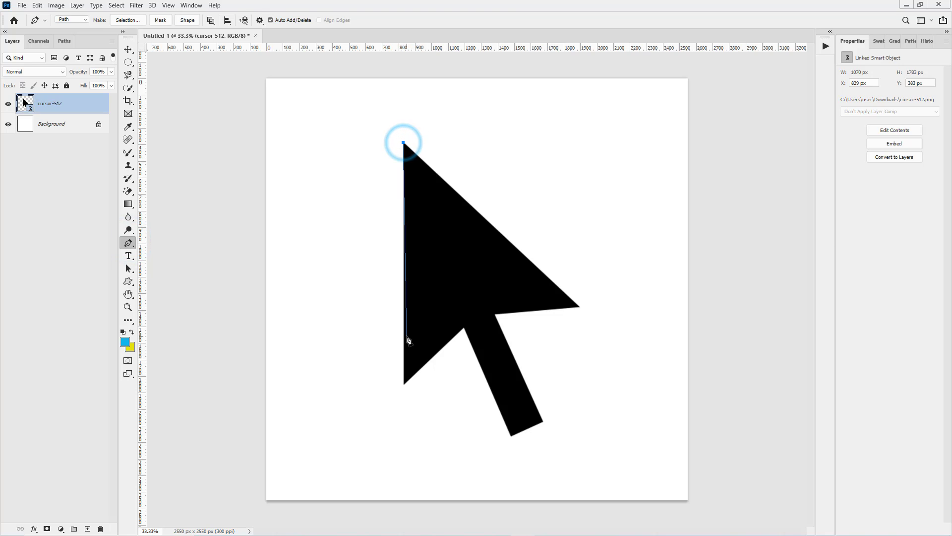
pyautogui.click(404, 385)
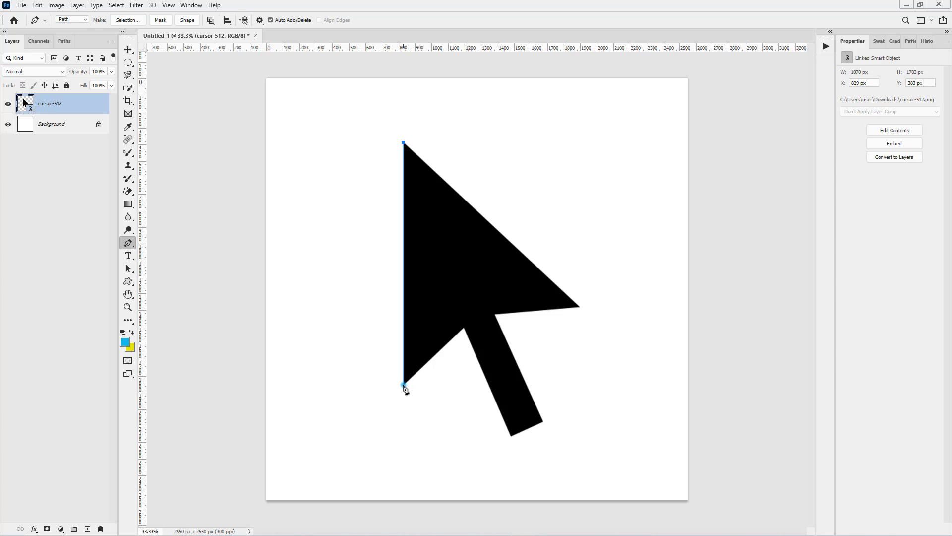
pyautogui.click(463, 327)
pyautogui.click(511, 435)
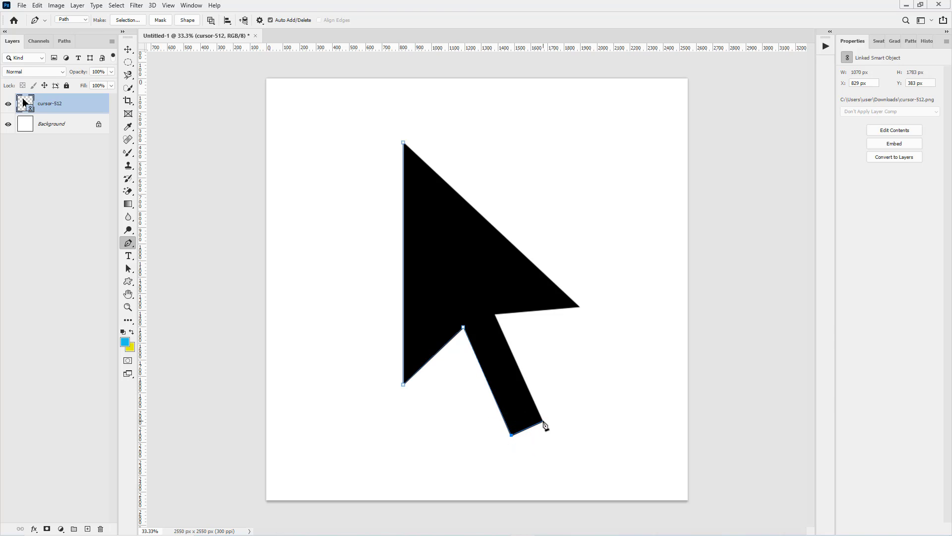
pyautogui.click(543, 421)
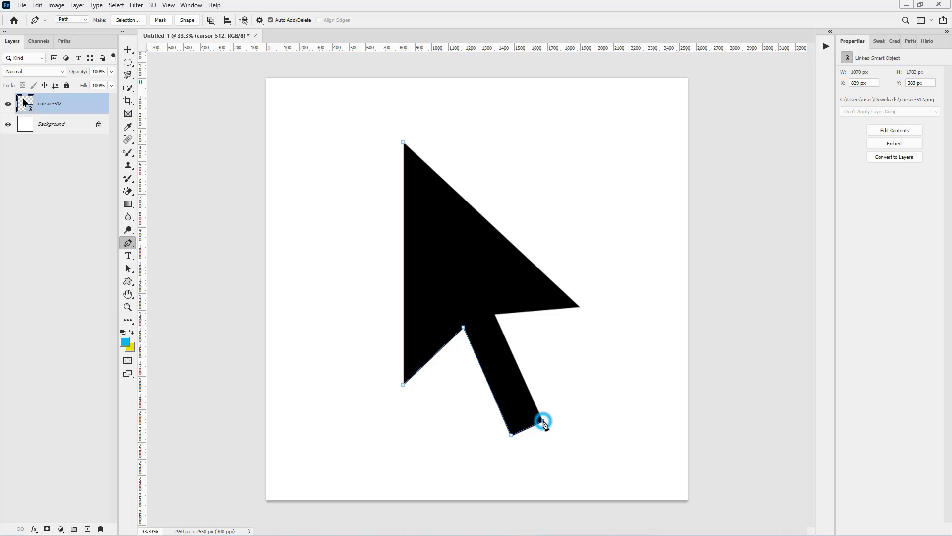
pyautogui.click(494, 313)
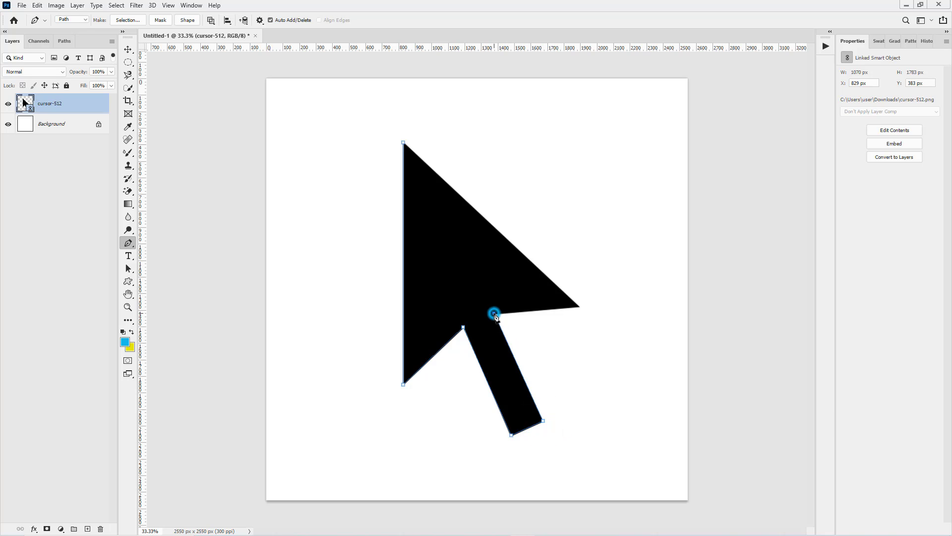
pyautogui.click(580, 309)
pyautogui.click(580, 308)
pyautogui.click(404, 143)
# Define the traced arrow path as a custom shape named Cursor Arrow.
pyautogui.click(36, 6)
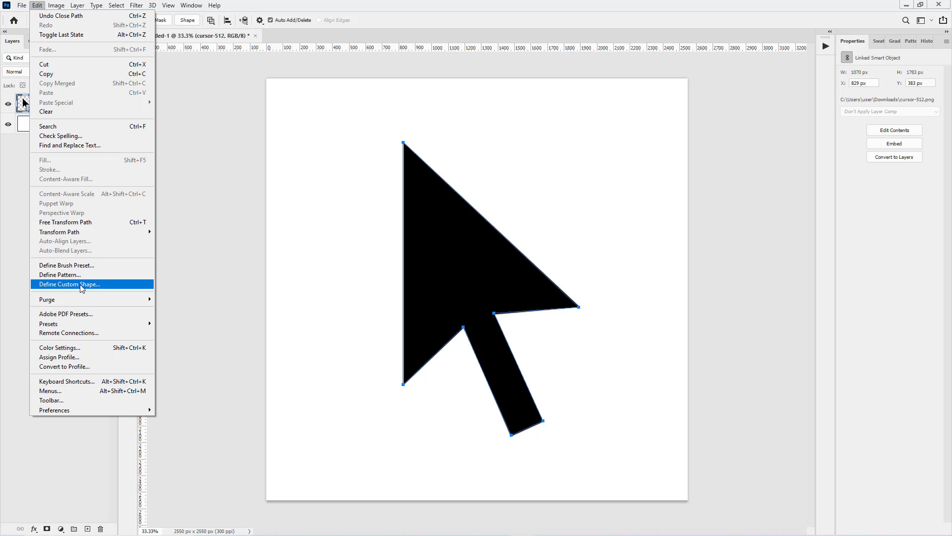
pyautogui.rightClick(468, 269)
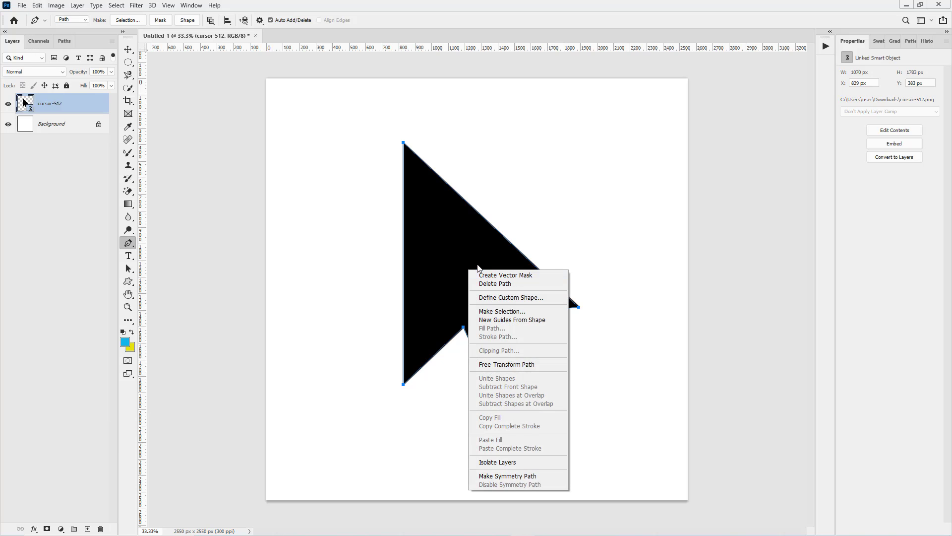
pyautogui.rightClick(463, 250)
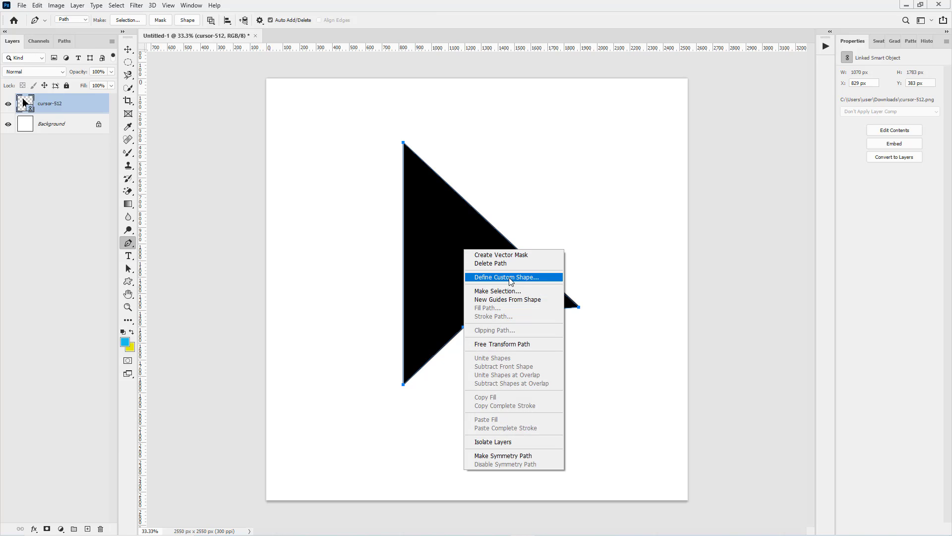
pyautogui.click(509, 276)
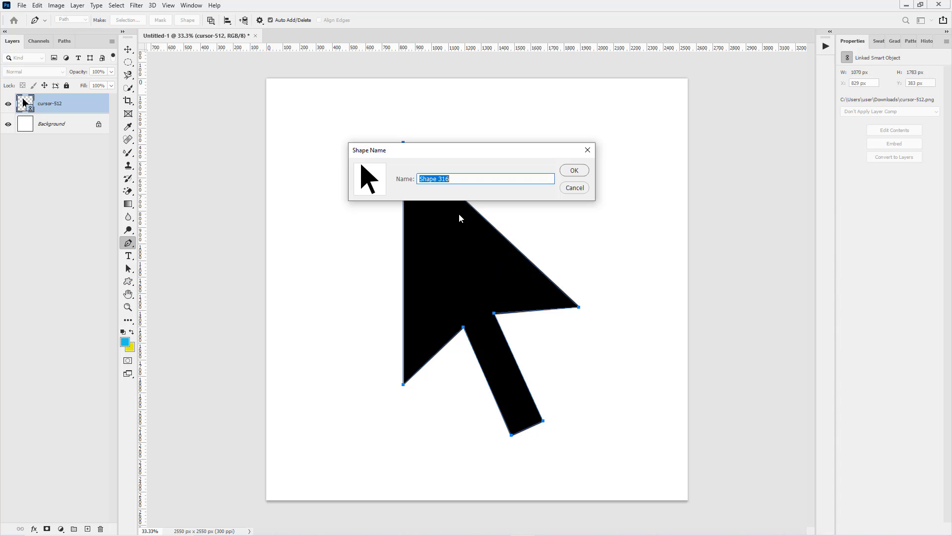
pyautogui.write('Cursor')
pyautogui.write('Arrow')
pyautogui.click(577, 172)
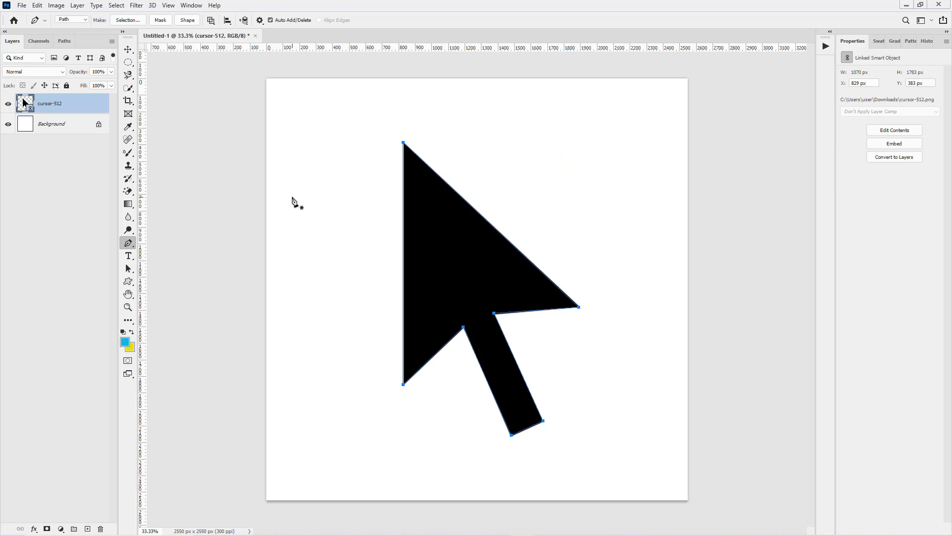
# Delete the placed cursor-512 layer, leaving only the Background layer.
pyautogui.click(58, 108)
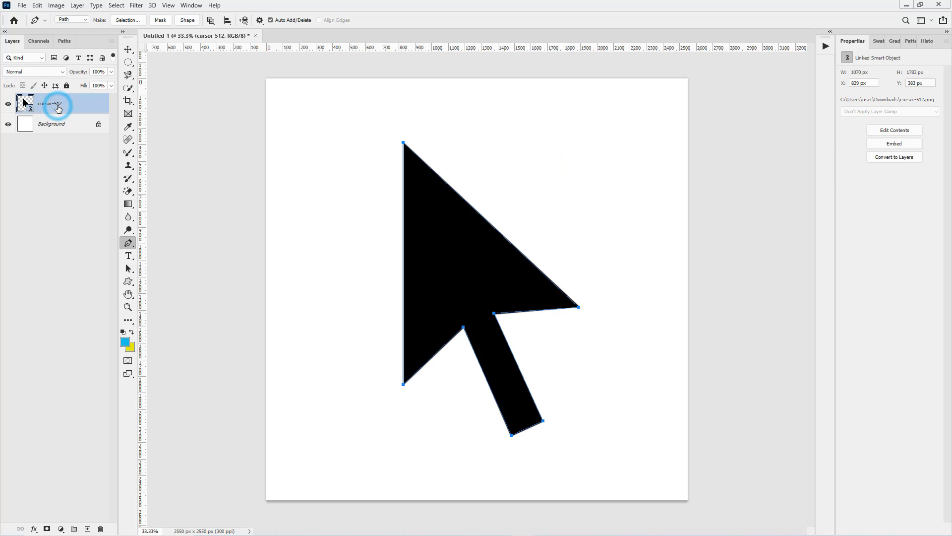
pyautogui.press('v')
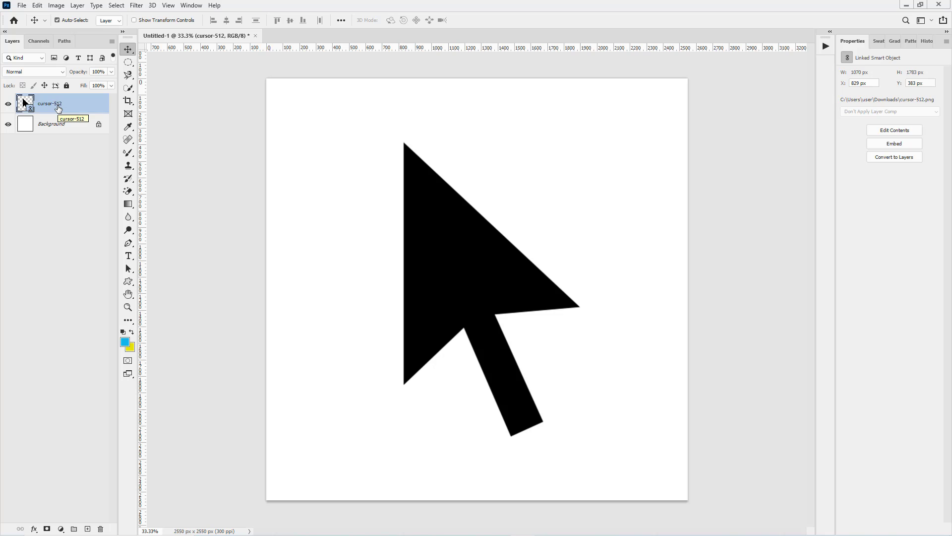
pyautogui.press('Delete')
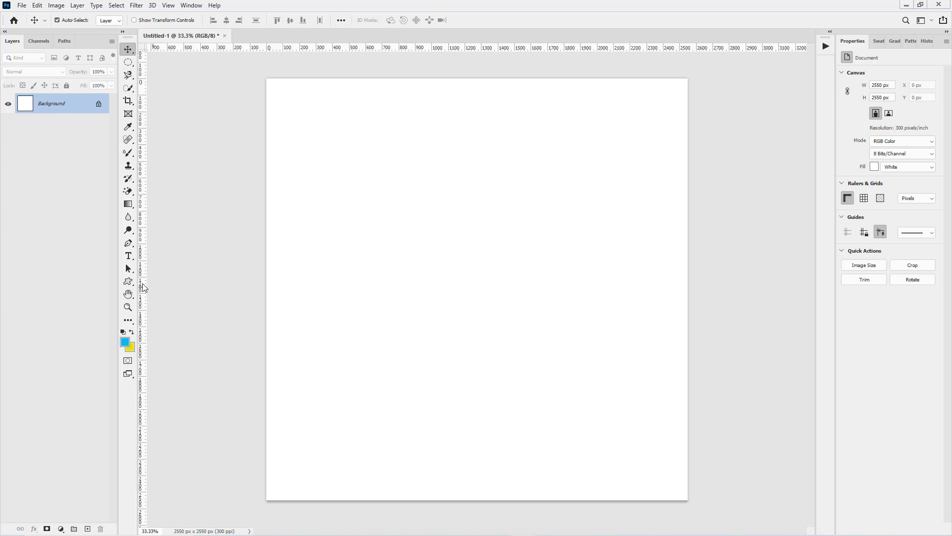
# Draw the Cursor Arrow custom shape, about 789 x 1315 px, in the middle of the canvas.
pyautogui.click(130, 282)
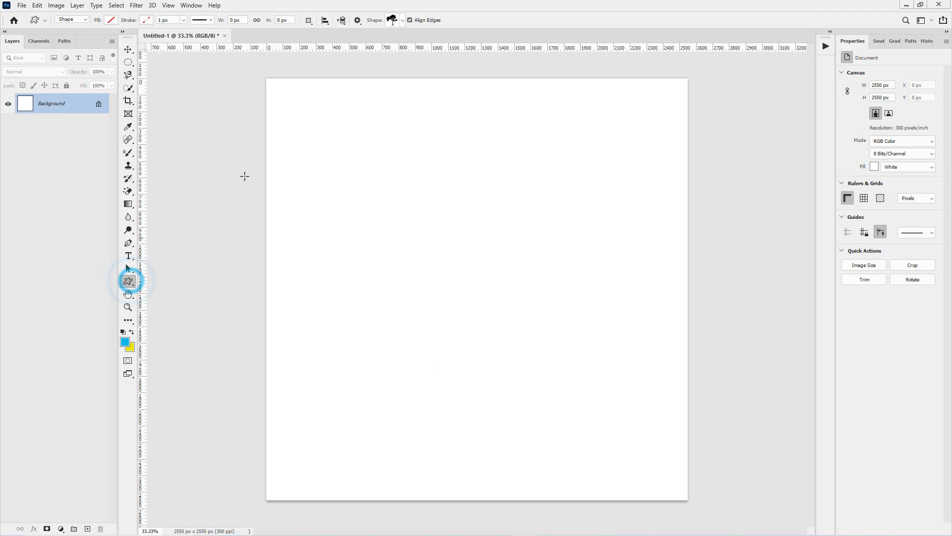
pyautogui.click(402, 20)
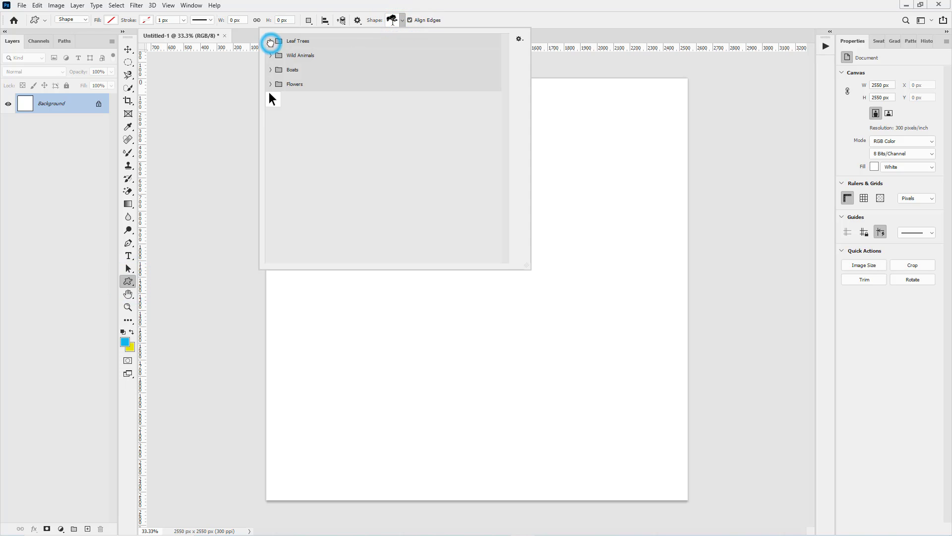
pyautogui.doubleClick(274, 99)
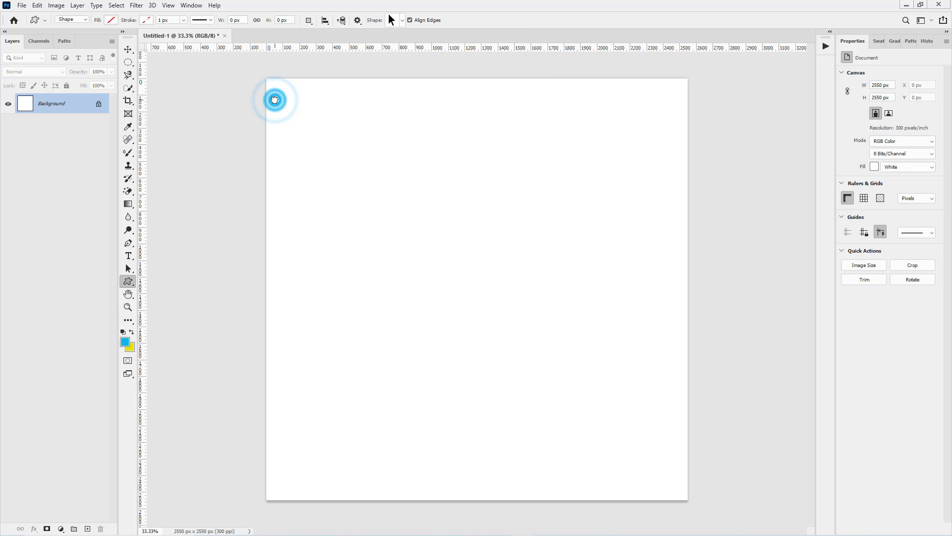
pyautogui.moveTo(384, 170); pyautogui.dragTo(514, 408)
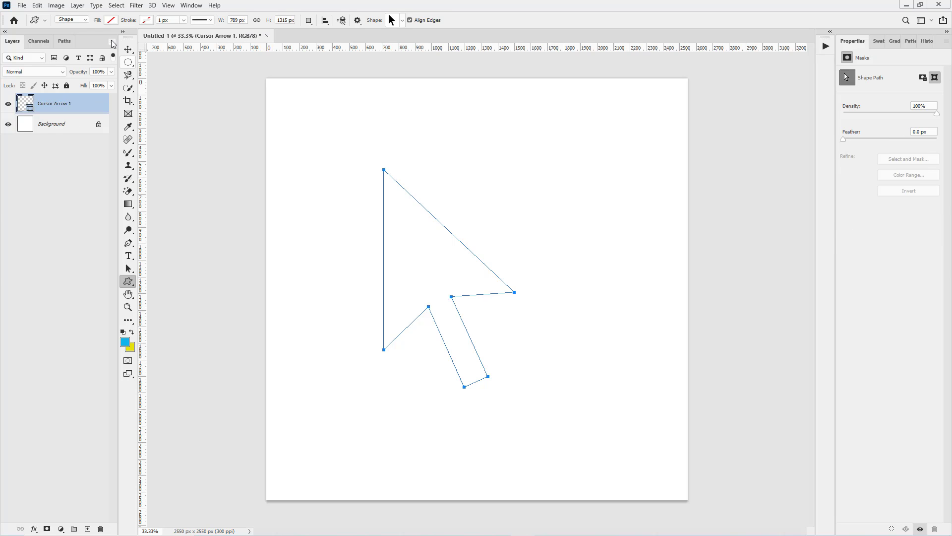
# Fill the Cursor Arrow shape with the recently used cyan blue, and delete its layer.
pyautogui.click(111, 20)
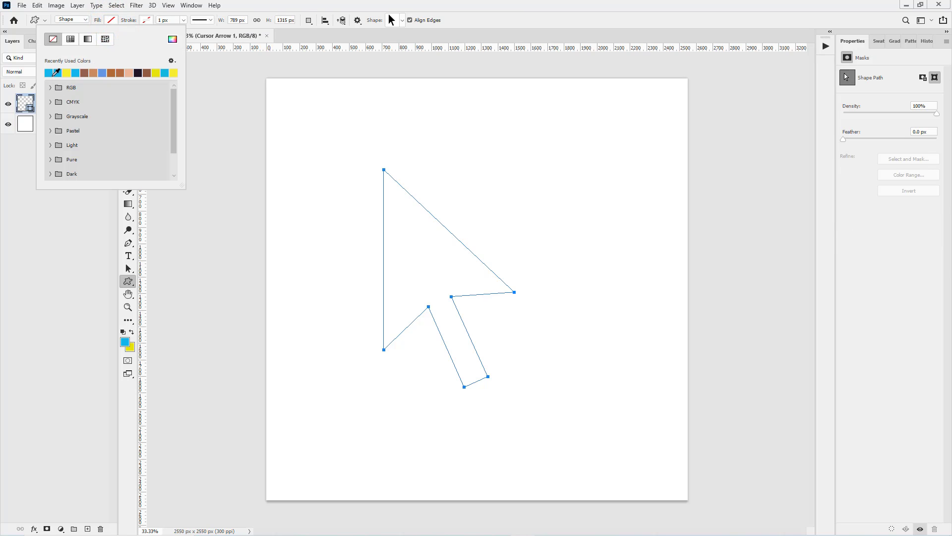
pyautogui.click(51, 73)
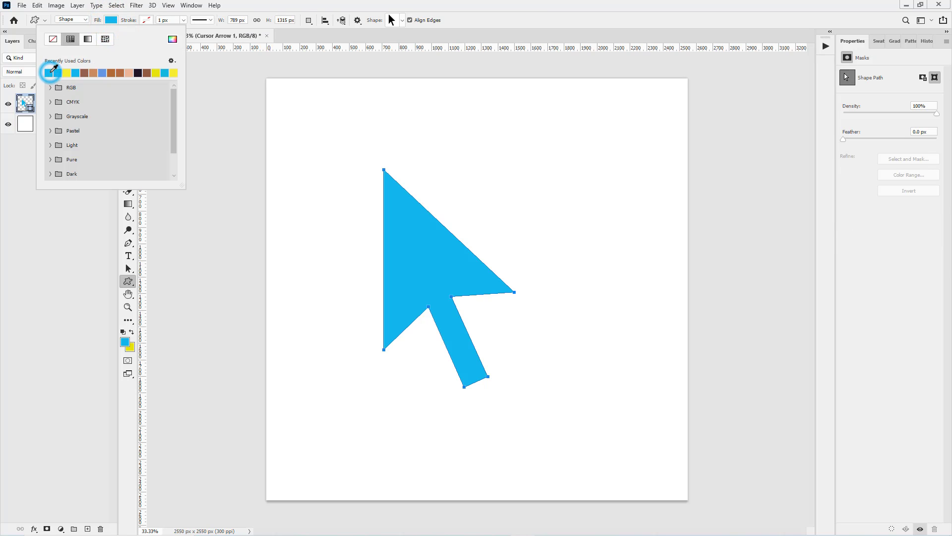
pyautogui.click(498, 20)
pyautogui.press('v')
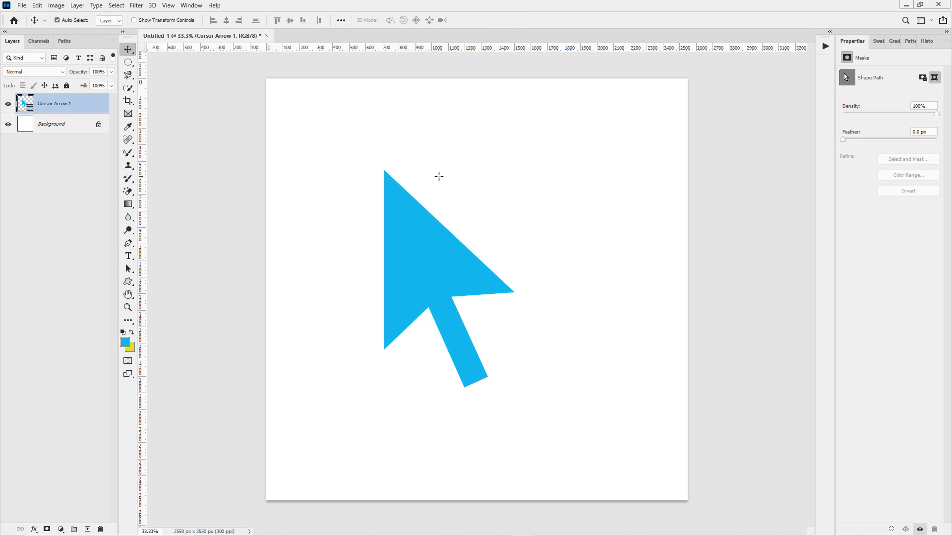
pyautogui.moveTo(419, 236); pyautogui.dragTo(457, 253)
pyautogui.press('Delete')
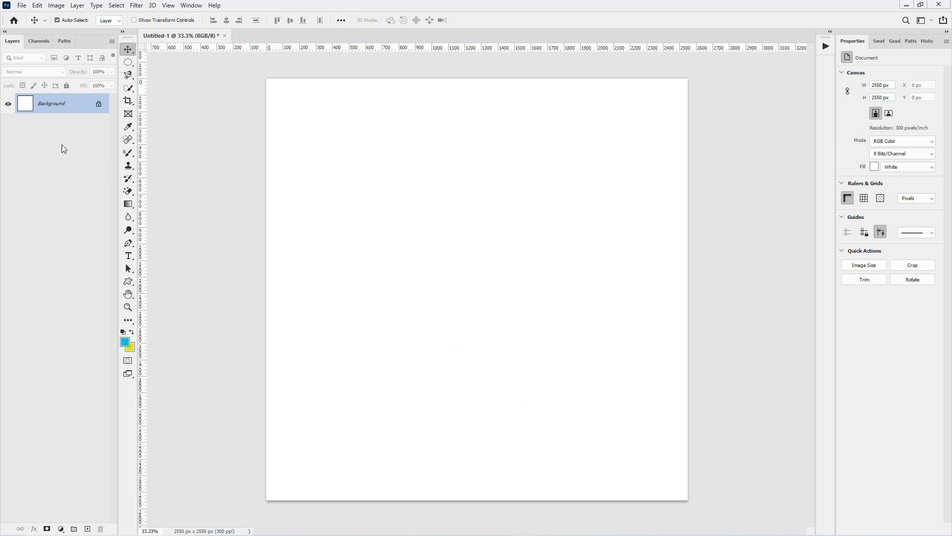
# Place the logo-facebook-512 image from the Downloads folder as a linked image at its default position and size.
pyautogui.click(22, 6)
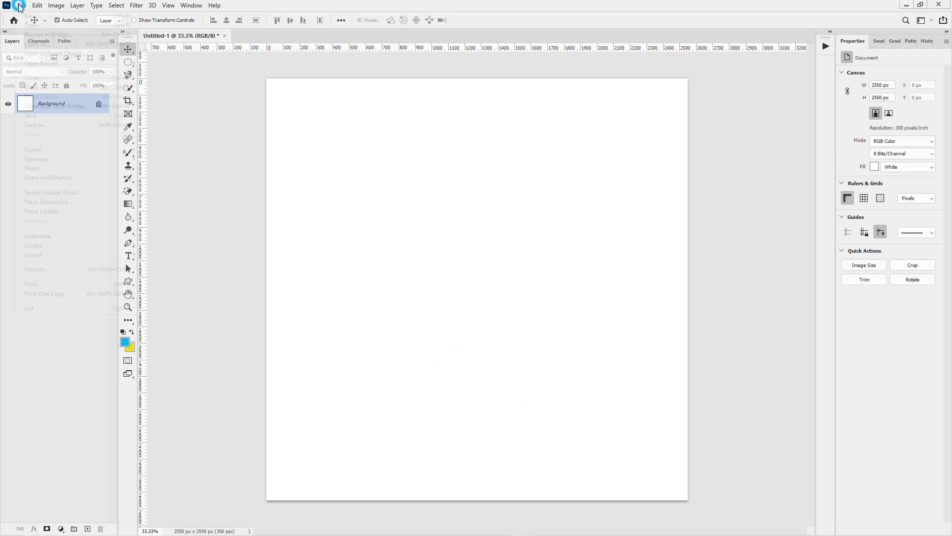
pyautogui.click(54, 211)
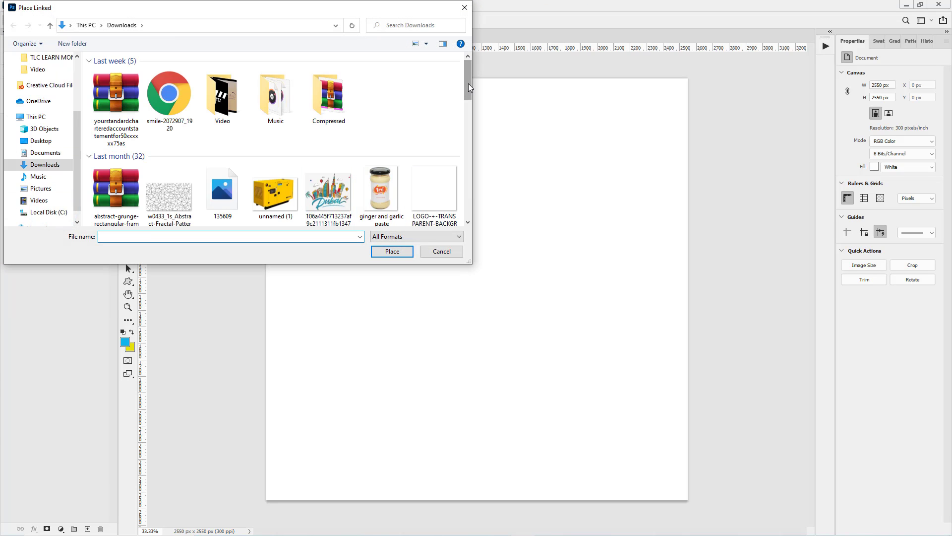
pyautogui.moveTo(468, 83); pyautogui.dragTo(459, 221)
pyautogui.doubleClick(229, 183)
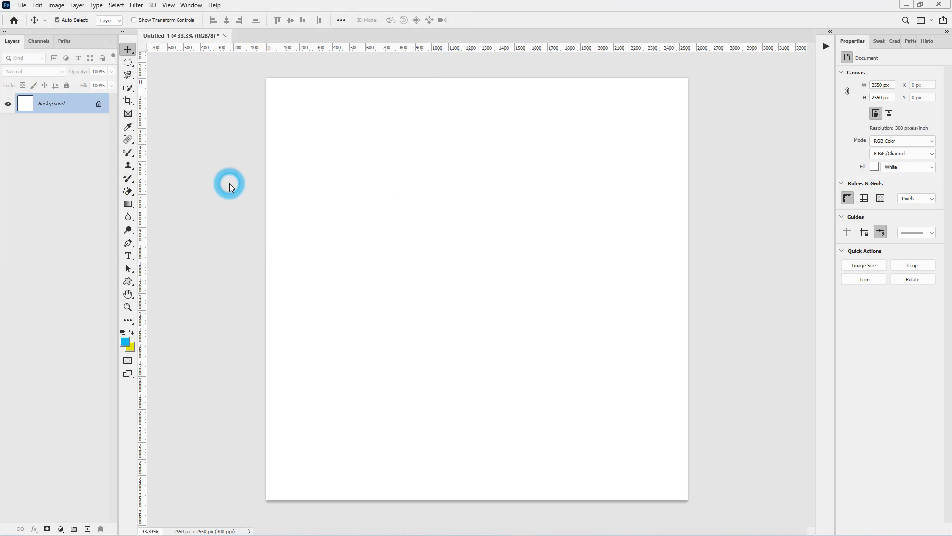
pyautogui.press('Return')
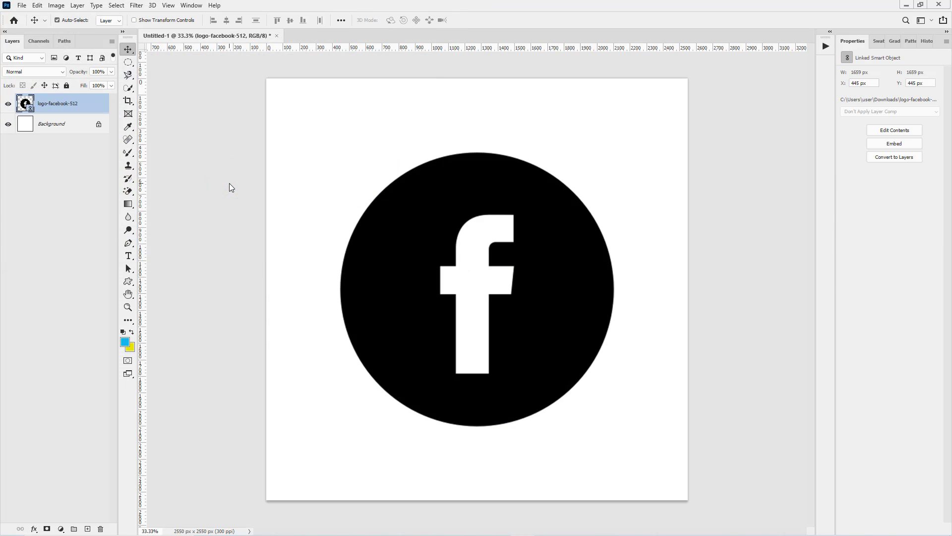
# Trace the white letter f with the Pen tool in Path mode, from its upper-right corner along the right side to the stem's lower-left corner.
pyautogui.click(128, 243)
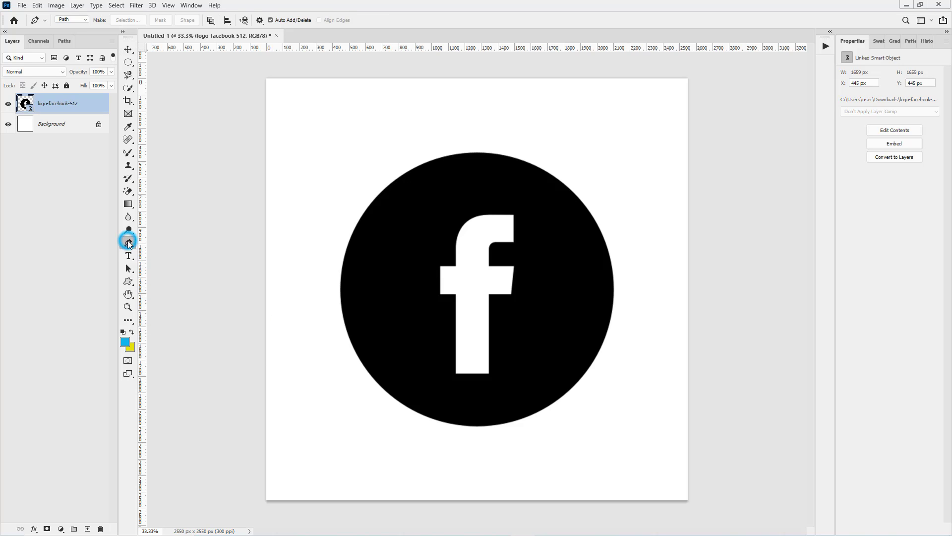
pyautogui.click(513, 215)
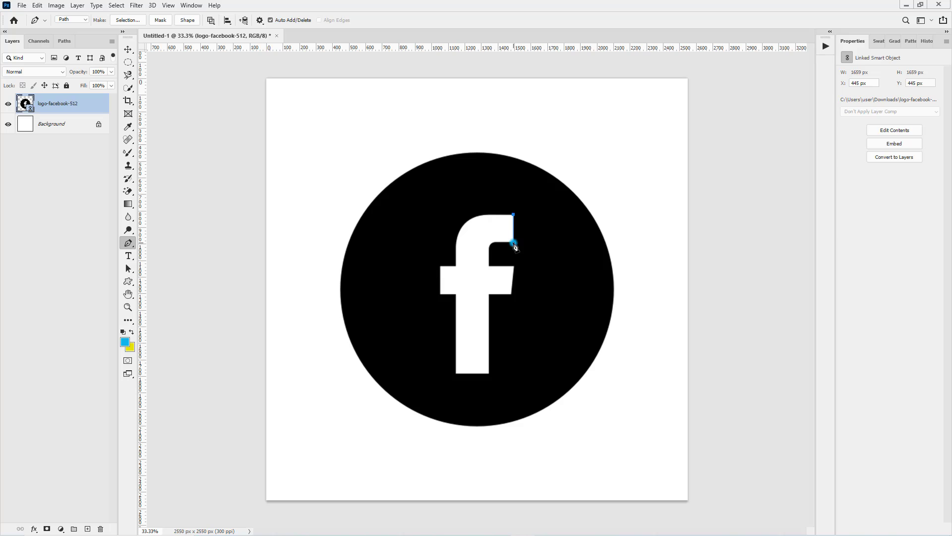
pyautogui.moveTo(514, 243); pyautogui.dragTo(496, 244)
pyautogui.moveTo(488, 253); pyautogui.dragTo(488, 258)
pyautogui.keyDown('alt'); pyautogui.click(489, 250); pyautogui.keyUp('alt')
pyautogui.click(514, 267)
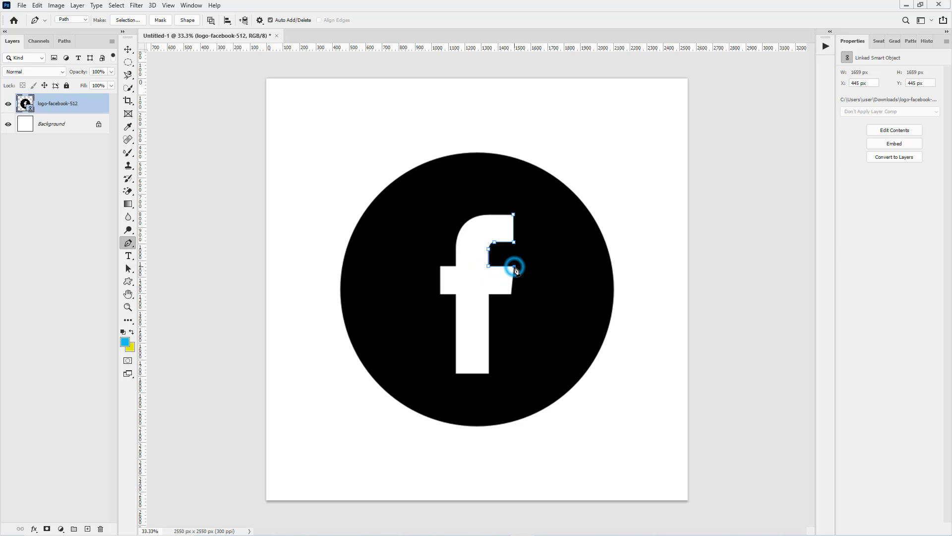
pyautogui.click(489, 295)
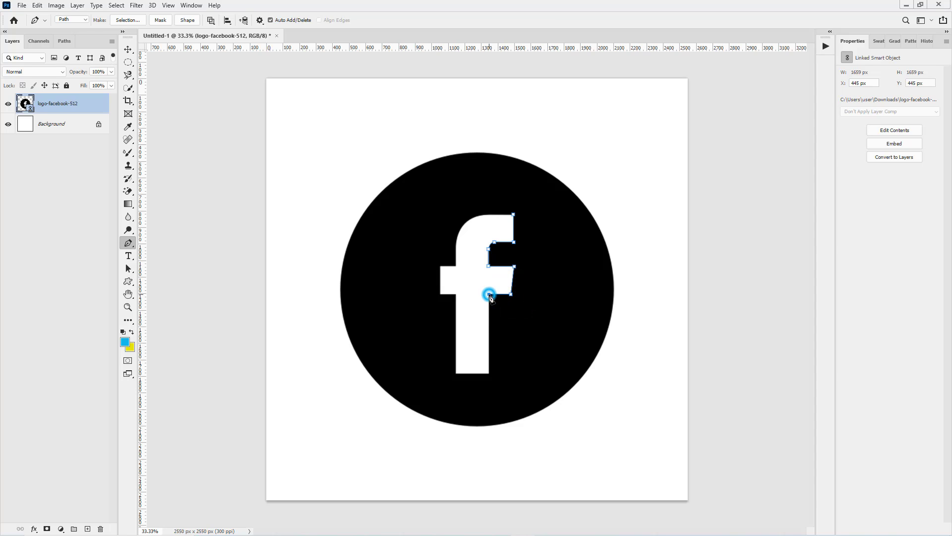
pyautogui.click(489, 373)
pyautogui.click(456, 373)
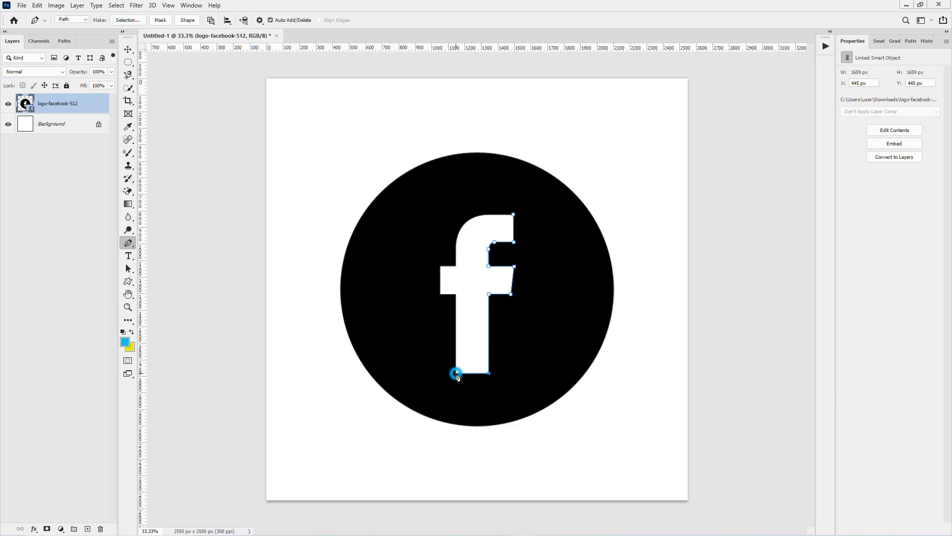
# Trace the left side of the letter f up around its curved top, and close the path at the upper-right corner.
pyautogui.click(455, 294)
pyautogui.click(440, 293)
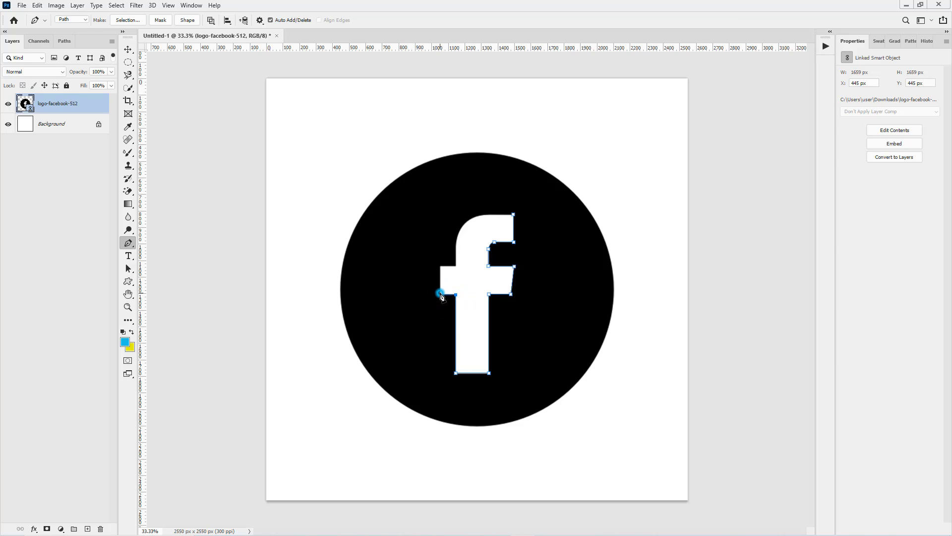
pyautogui.click(440, 267)
pyautogui.click(456, 266)
pyautogui.click(457, 248)
pyautogui.moveTo(479, 216); pyautogui.dragTo(504, 206)
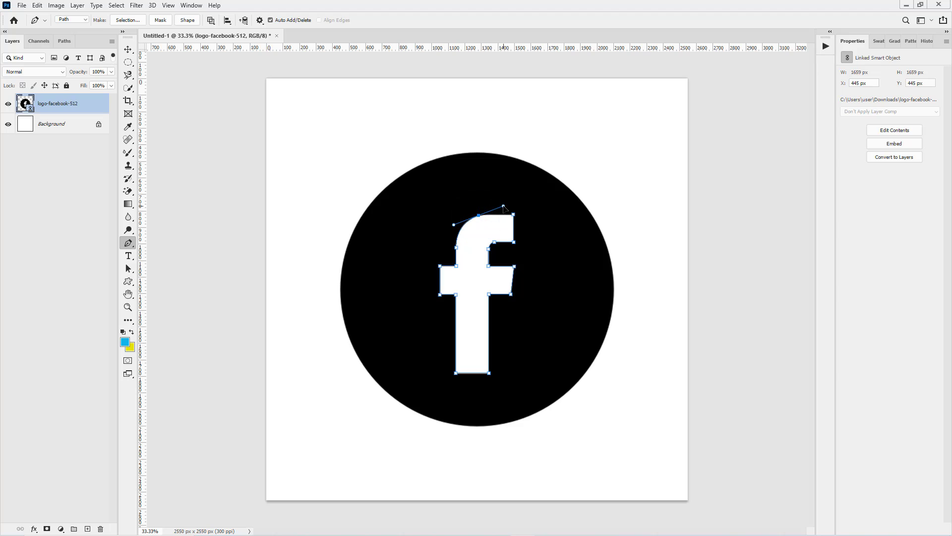
pyautogui.click(479, 216)
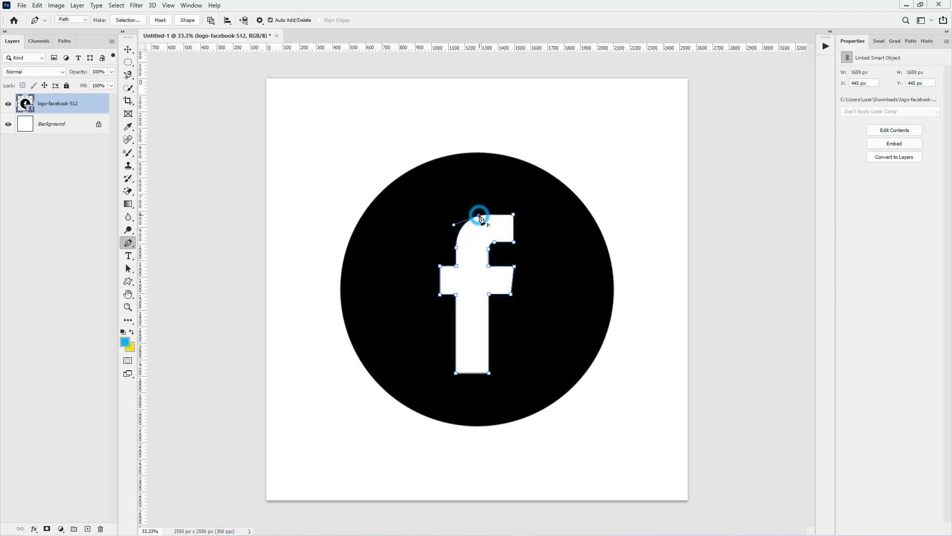
pyautogui.click(514, 216)
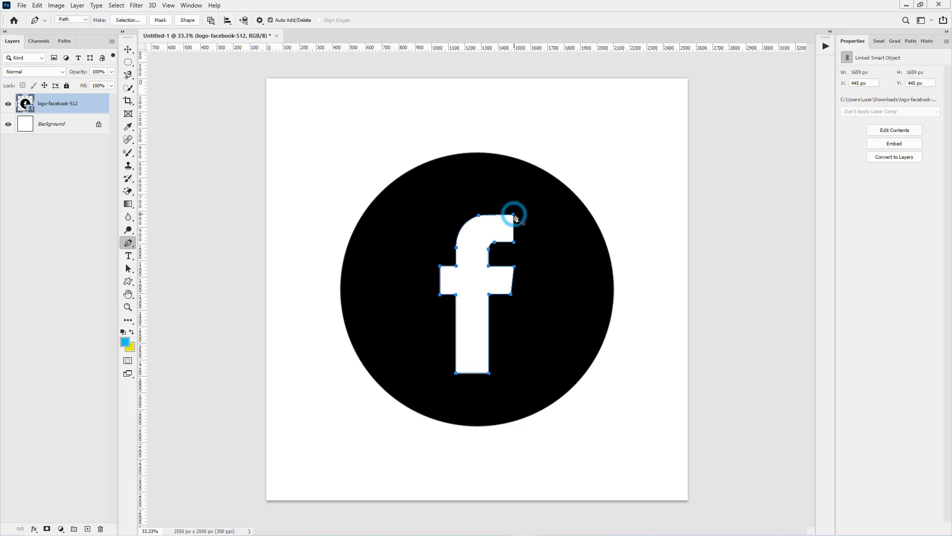
pyautogui.click(479, 153)
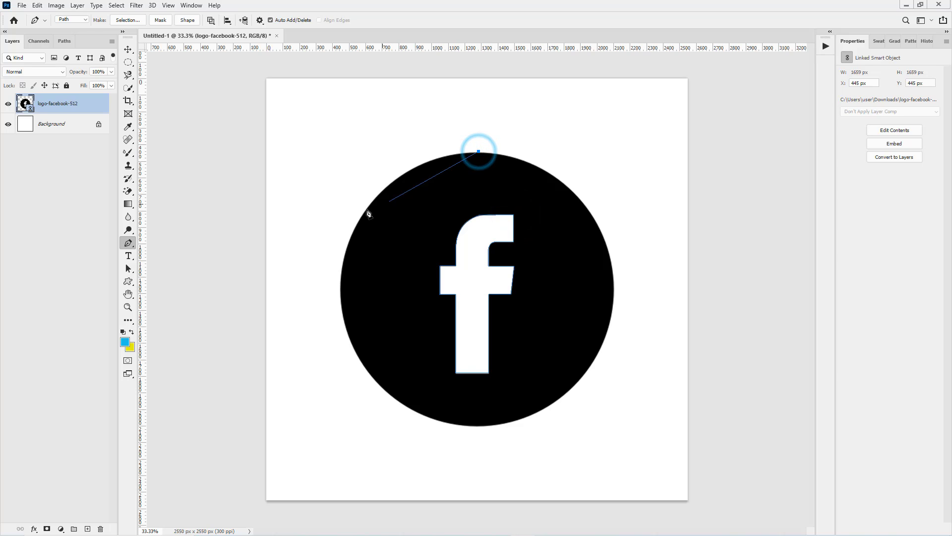
pyautogui.moveTo(355, 232); pyautogui.dragTo(308, 310)
pyautogui.hotkey('ctrl', 'z')
# Trace the outer edge of the black circle with smooth Pen tool curves, starting and closing the path at its topmost point.
pyautogui.click(479, 152)
pyautogui.moveTo(348, 247); pyautogui.dragTo(316, 346)
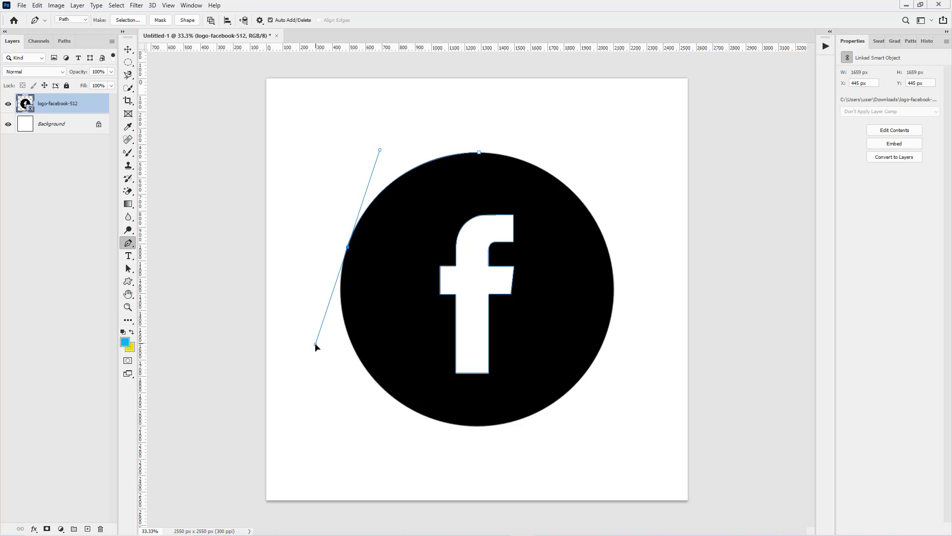
pyautogui.click(349, 250)
pyautogui.moveTo(449, 425); pyautogui.dragTo(594, 469)
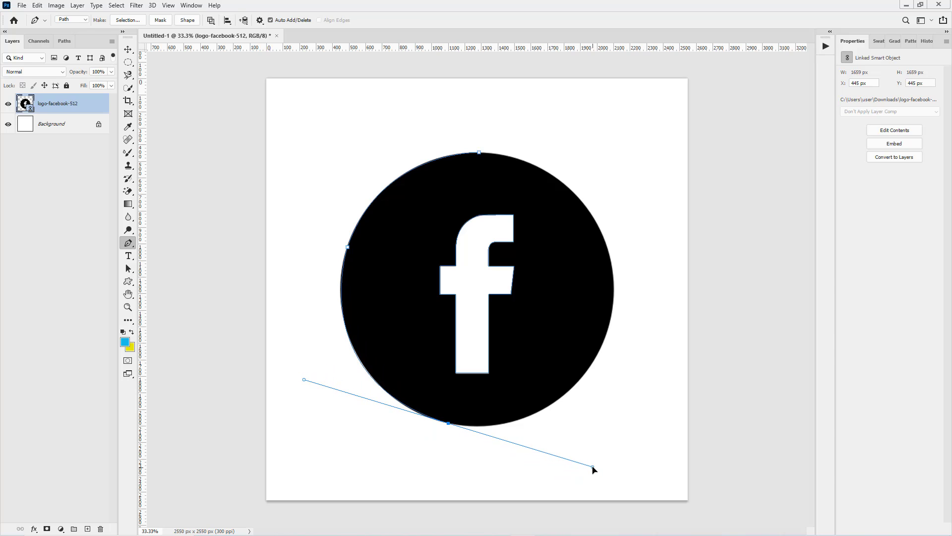
pyautogui.click(449, 425)
pyautogui.moveTo(593, 361); pyautogui.dragTo(649, 277)
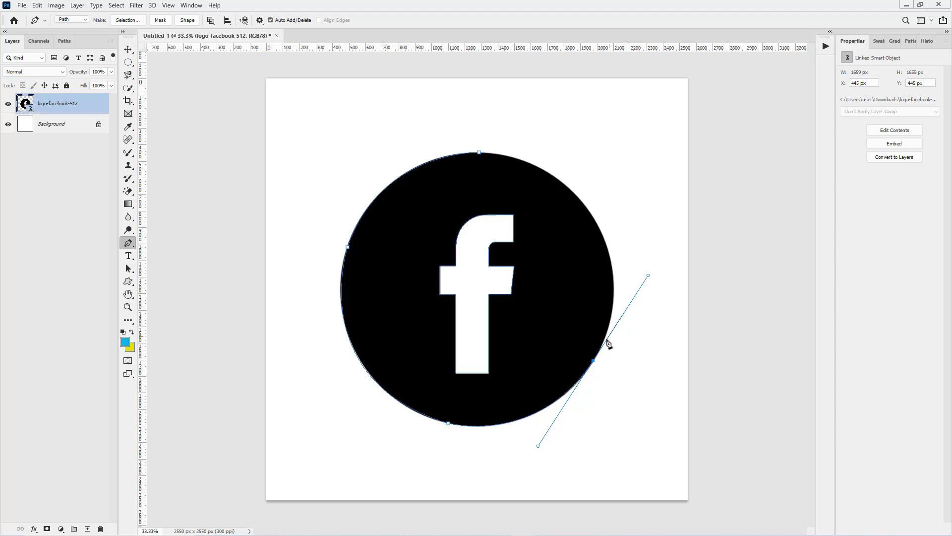
pyautogui.click(594, 362)
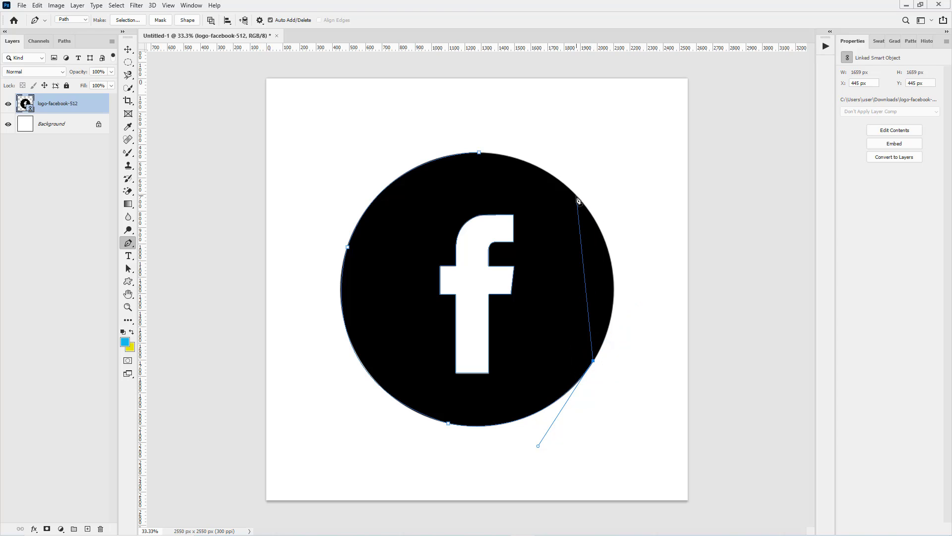
pyautogui.moveTo(577, 196); pyautogui.dragTo(504, 116)
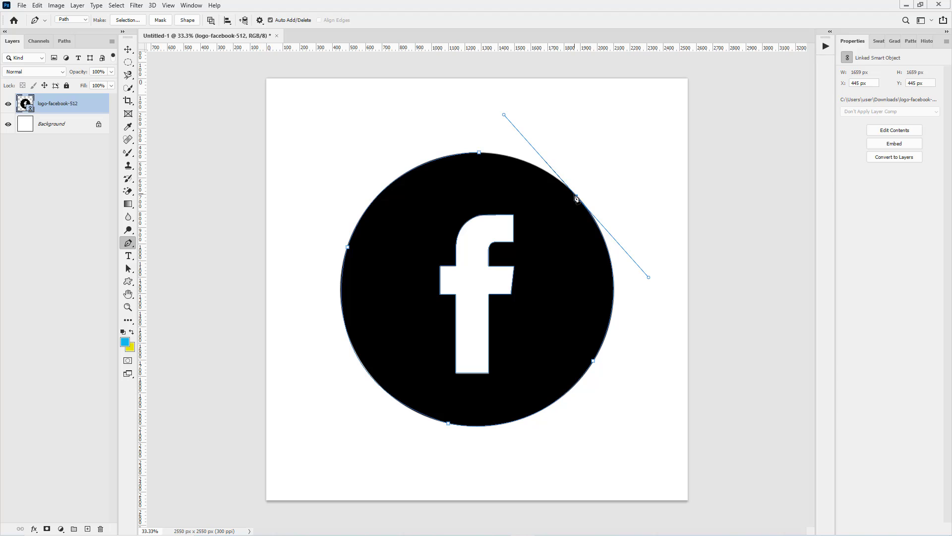
pyautogui.click(576, 196)
pyautogui.moveTo(480, 155); pyautogui.dragTo(415, 152)
# Define the traced logo path as a custom shape named Facebook Icon Circle.
pyautogui.rightClick(479, 184)
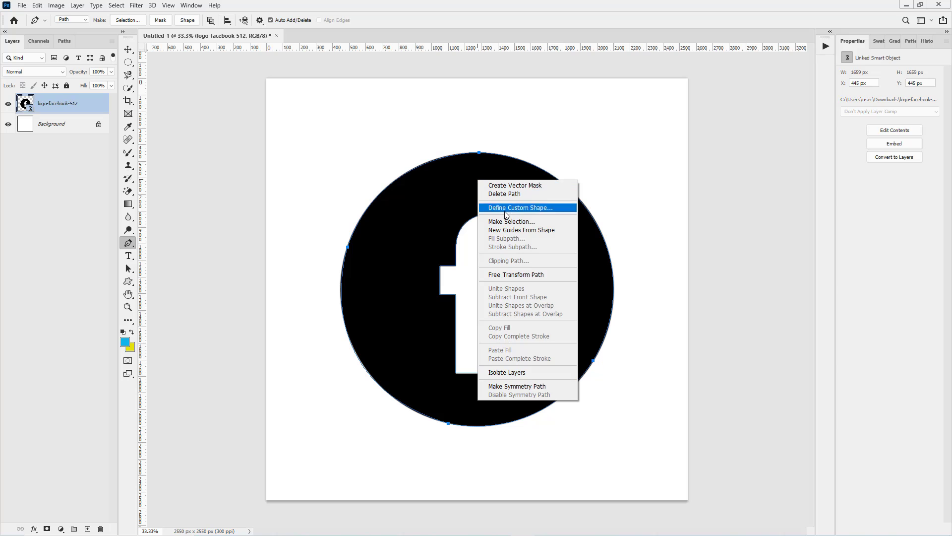
pyautogui.click(538, 211)
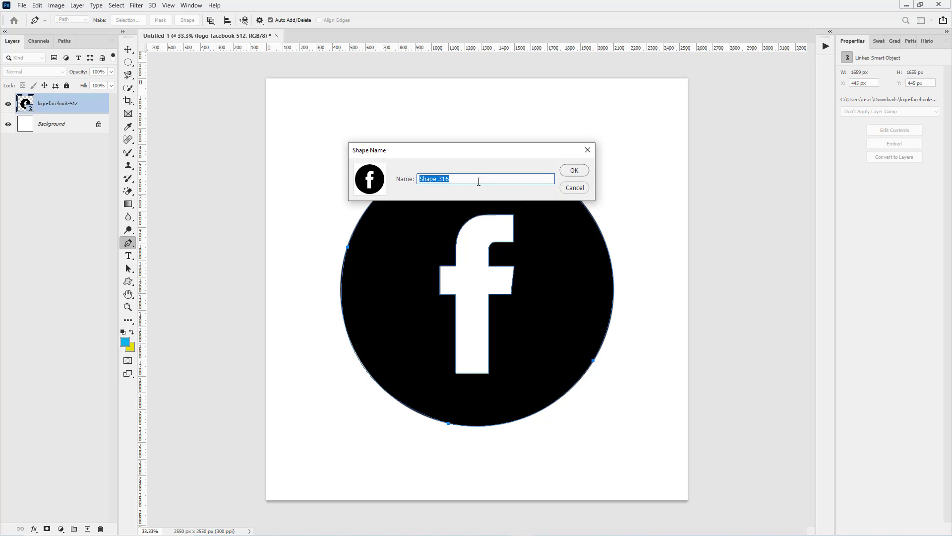
pyautogui.write('Facebook Icon Circle')
pyautogui.click(574, 171)
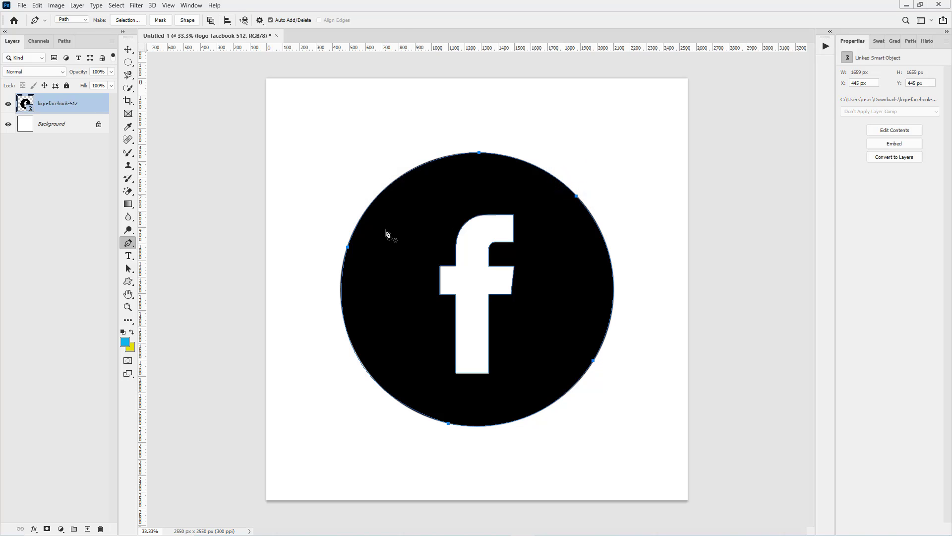
# Delete the traced path and the logo-facebook-512 layer, leaving only the Background layer.
pyautogui.press('v')
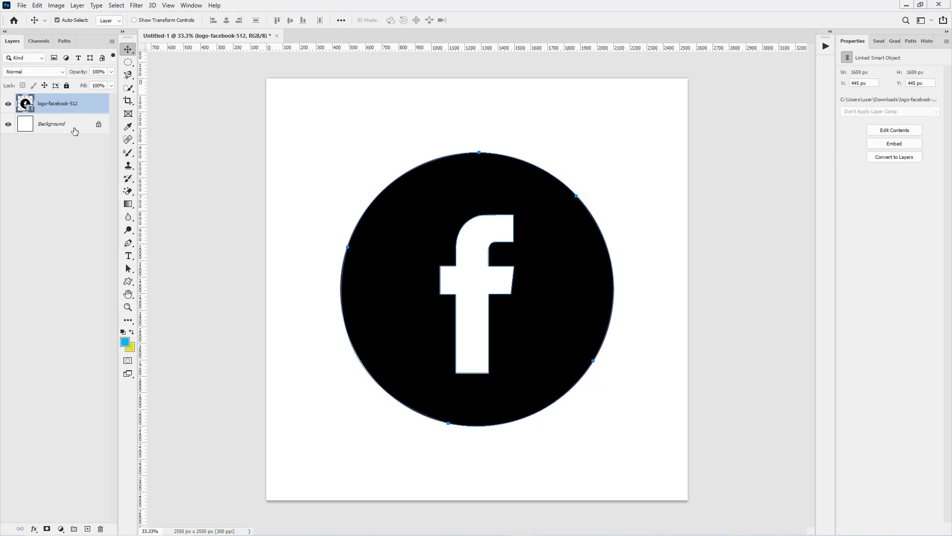
pyautogui.press('Delete')
pyautogui.press('Delete')
pyautogui.click(87, 102)
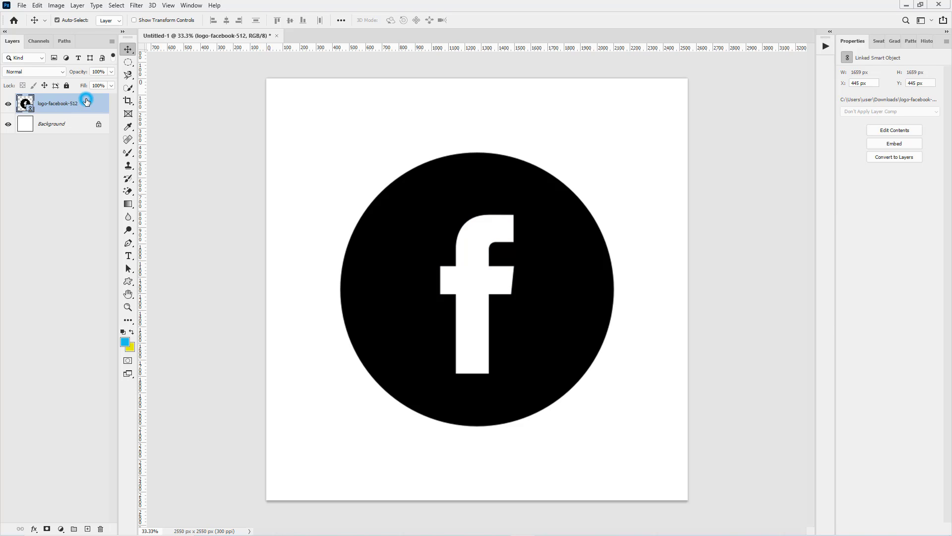
pyautogui.press('Delete')
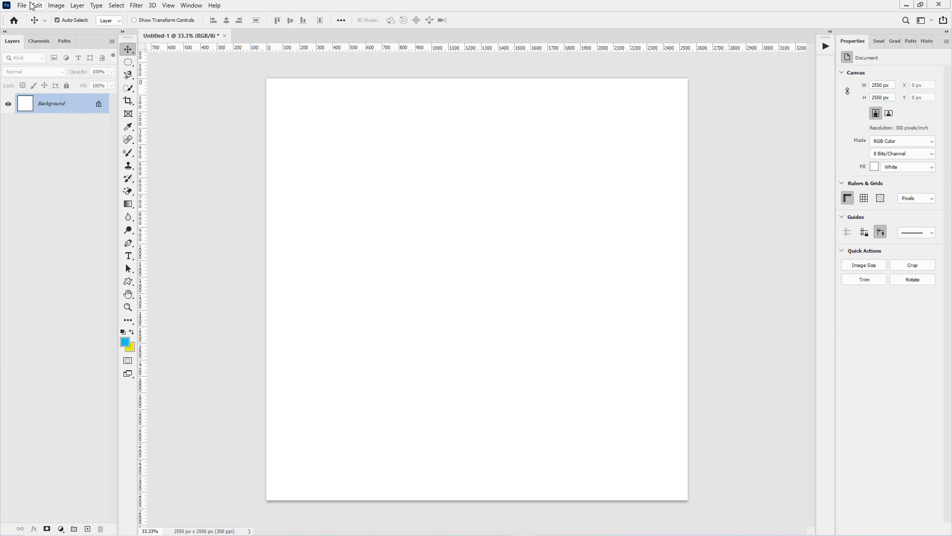
# Place the instagram image from the Downloads folder as a linked image at its default position and size.
pyautogui.click(22, 5)
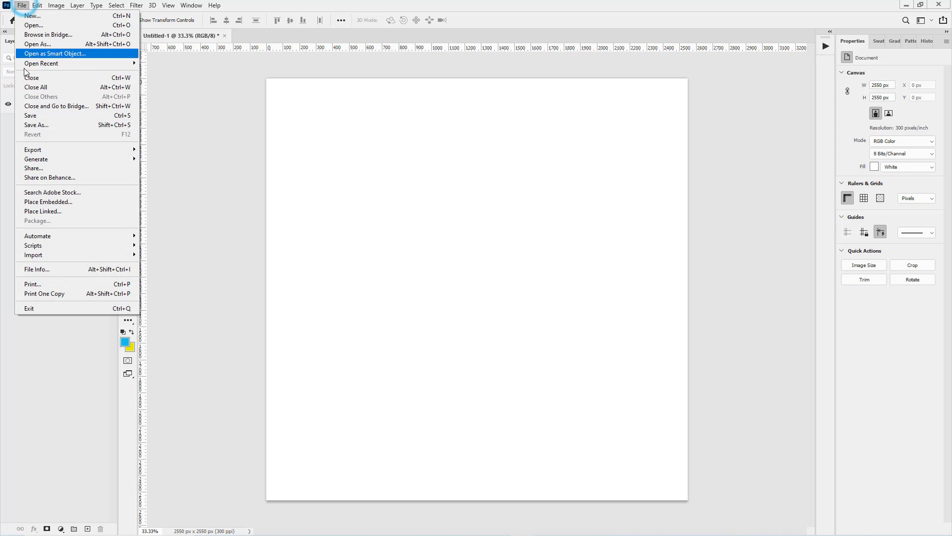
pyautogui.click(40, 213)
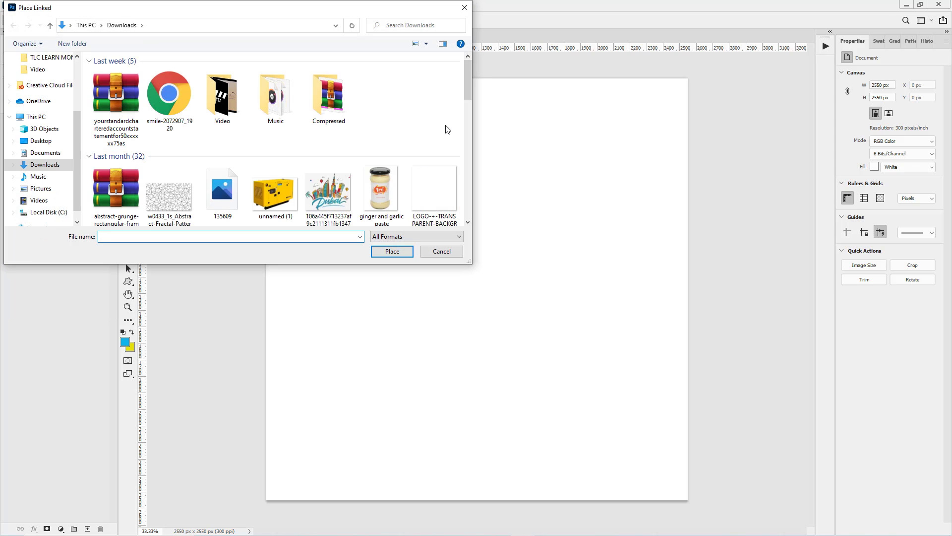
pyautogui.moveTo(465, 87); pyautogui.dragTo(466, 177)
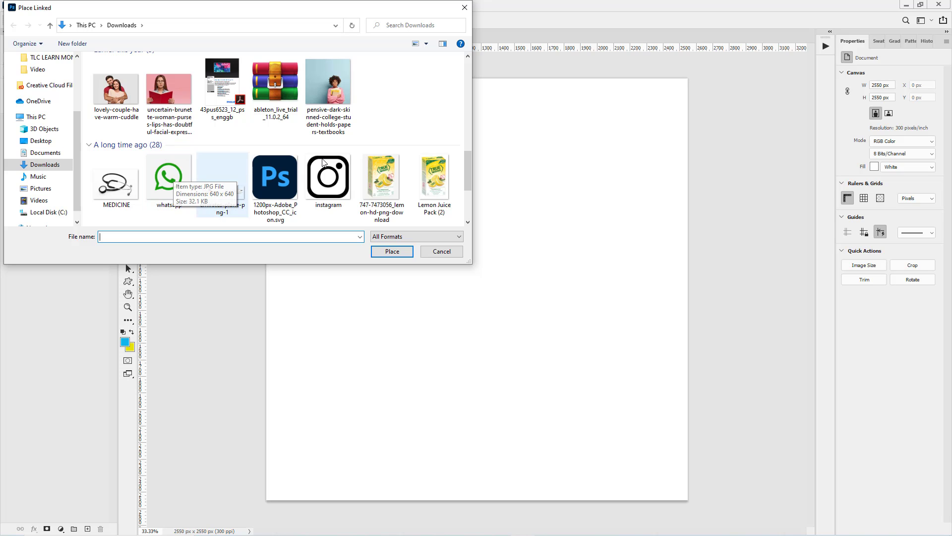
pyautogui.doubleClick(341, 166)
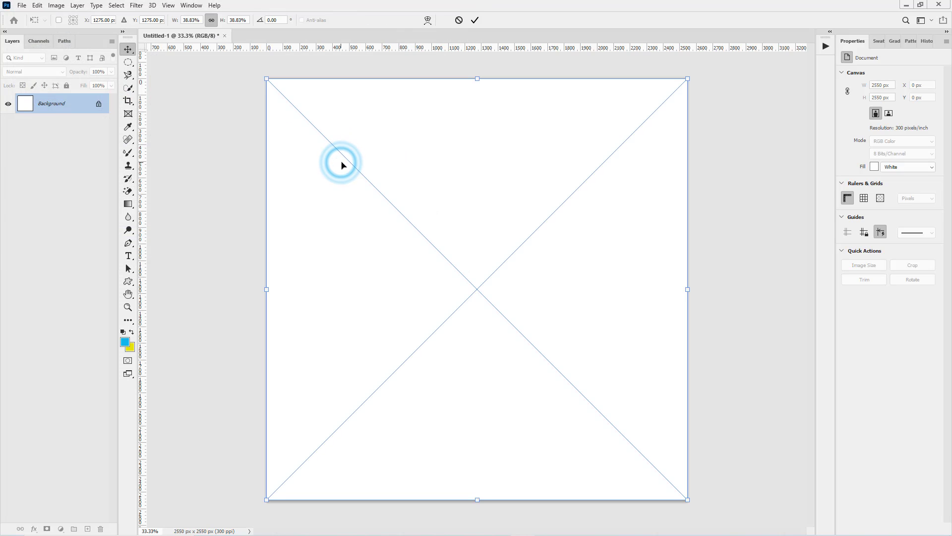
pyautogui.press('Return')
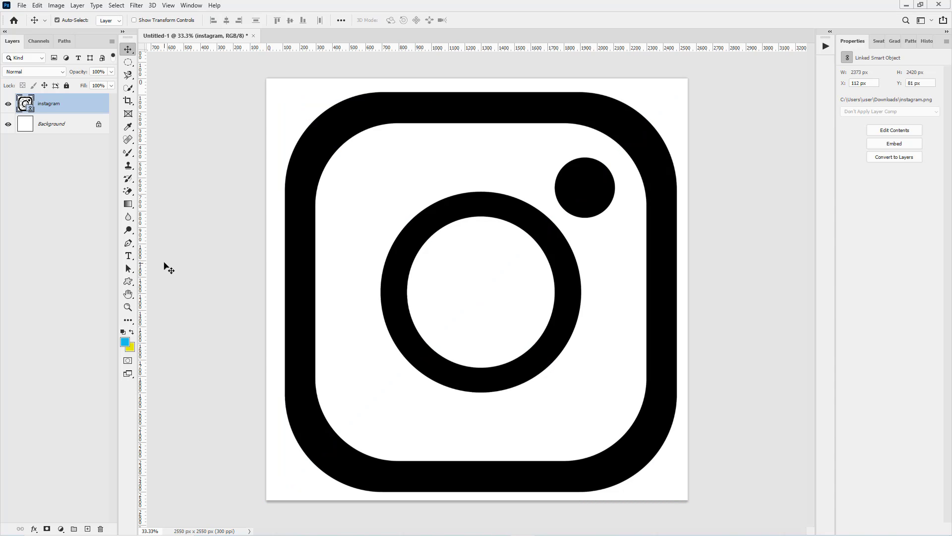
# Draw a rounded rectangle in Path mode over the Instagram icon's outer frame, about 2352 px wide and 2370 px high.
pyautogui.click(132, 284)
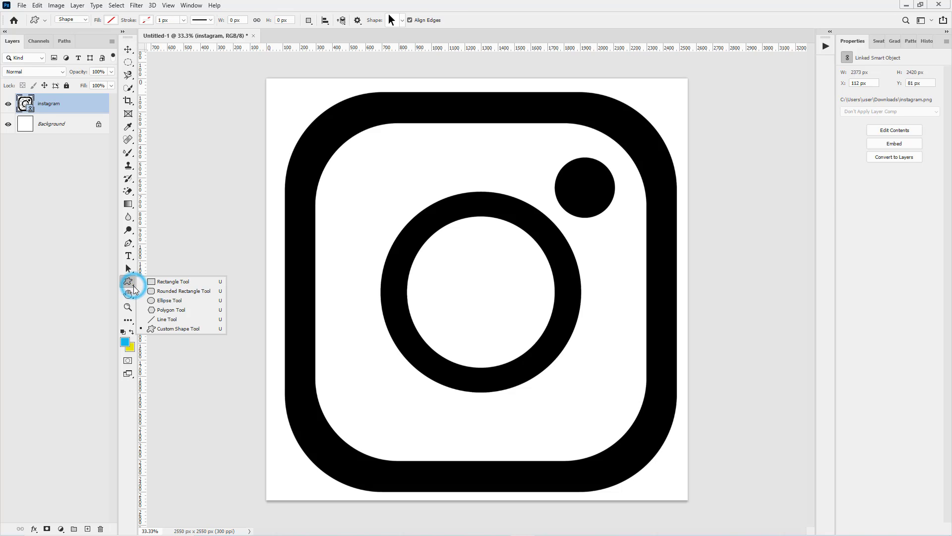
pyautogui.click(166, 292)
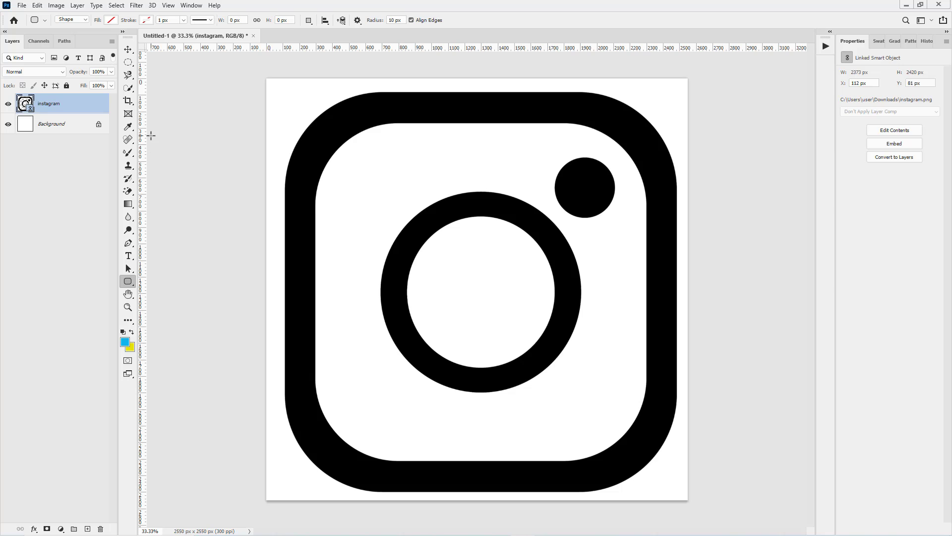
pyautogui.click(87, 22)
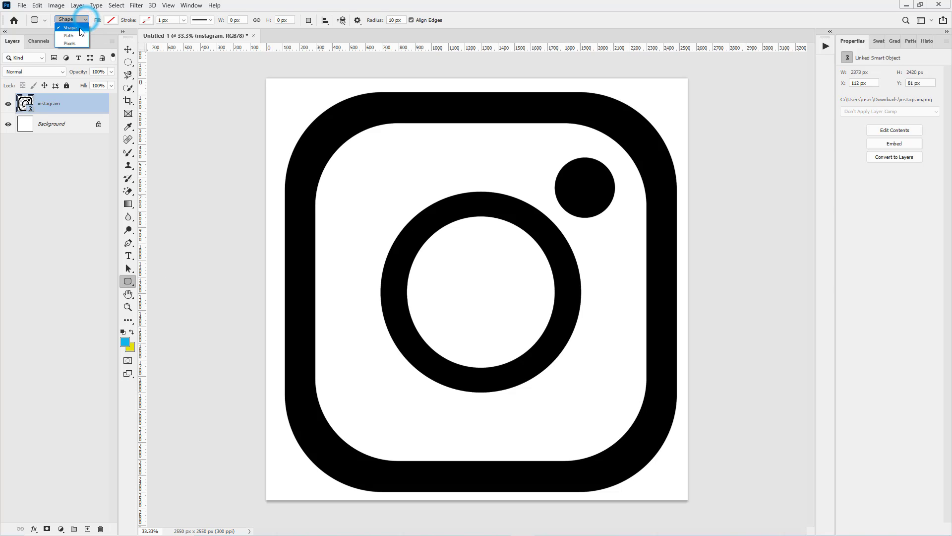
pyautogui.click(72, 33)
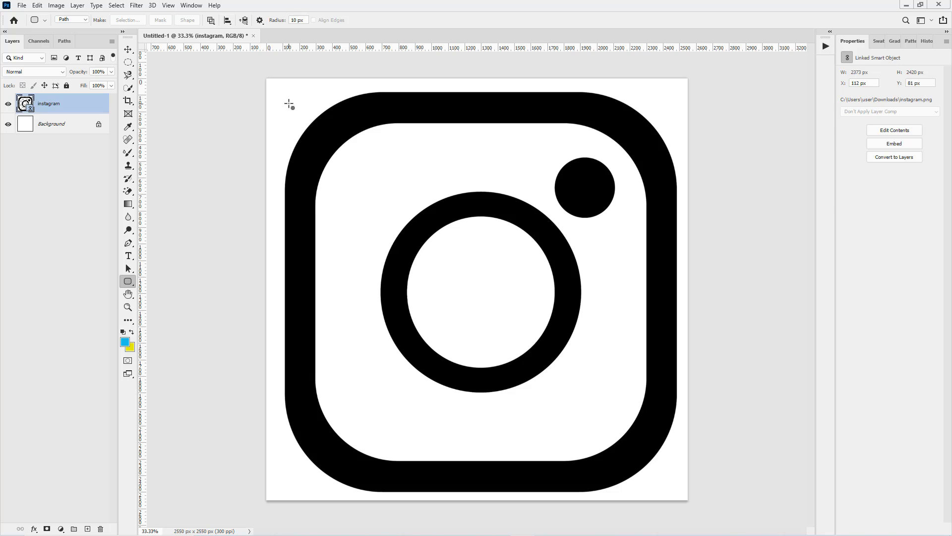
pyautogui.moveTo(287, 101); pyautogui.dragTo(678, 493)
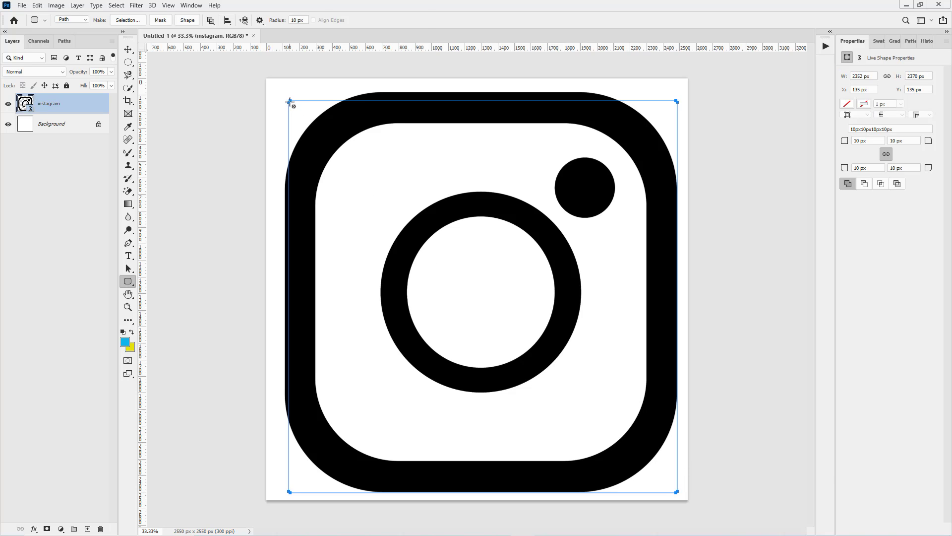
# Scale the rounded rectangle path to about 102.28% so its upper edge meets the top of the icon's outer frame.
pyautogui.hotkey('ctrl', 't')
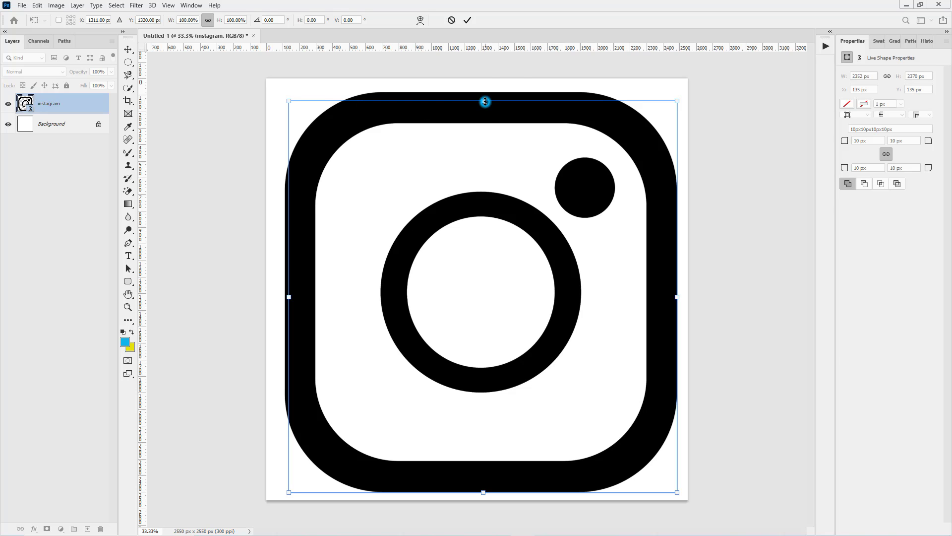
pyautogui.moveTo(484, 99); pyautogui.dragTo(485, 95)
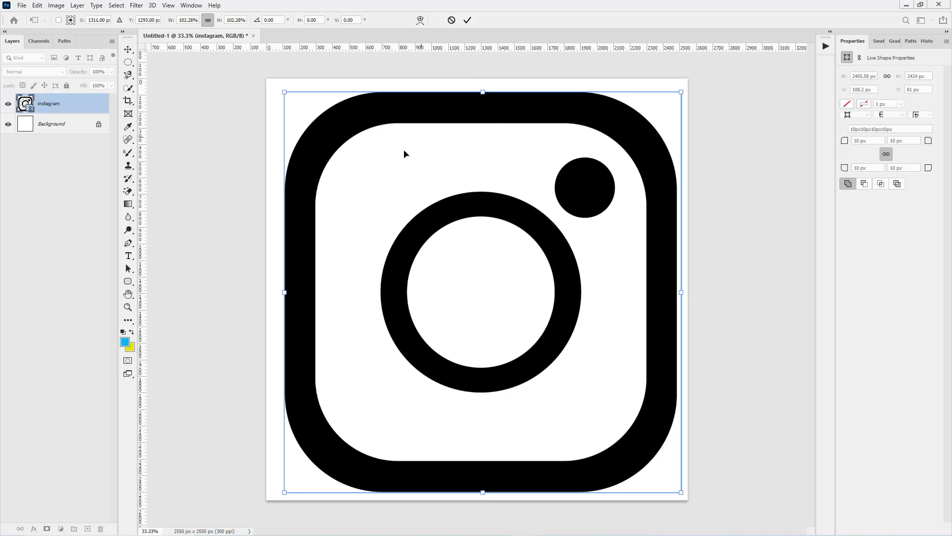
pyautogui.press('Return')
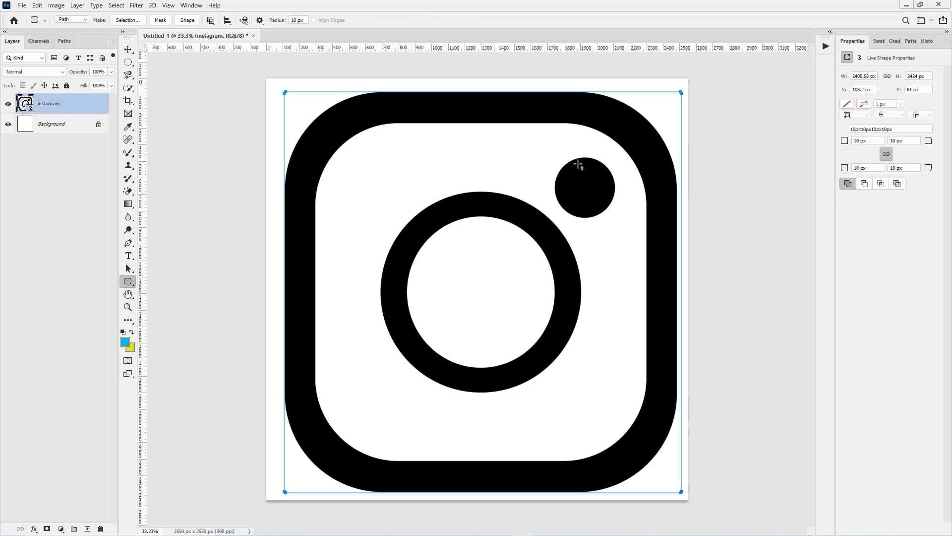
# Try linked corner radii of 100 px, 1000 px and 500 px on the rounded rectangle path.
pyautogui.click(858, 141)
pyautogui.write('0')
pyautogui.press('Return')
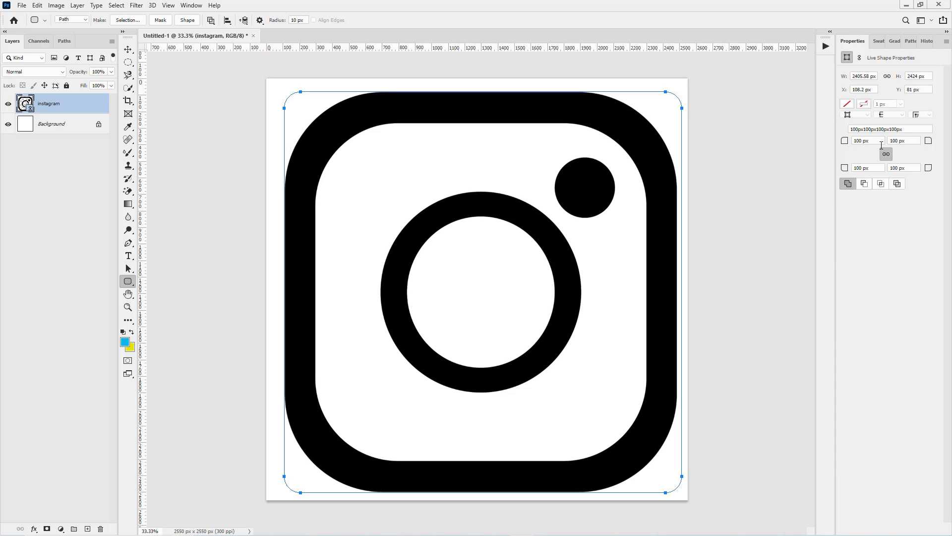
pyautogui.doubleClick(857, 141)
pyautogui.write('1000')
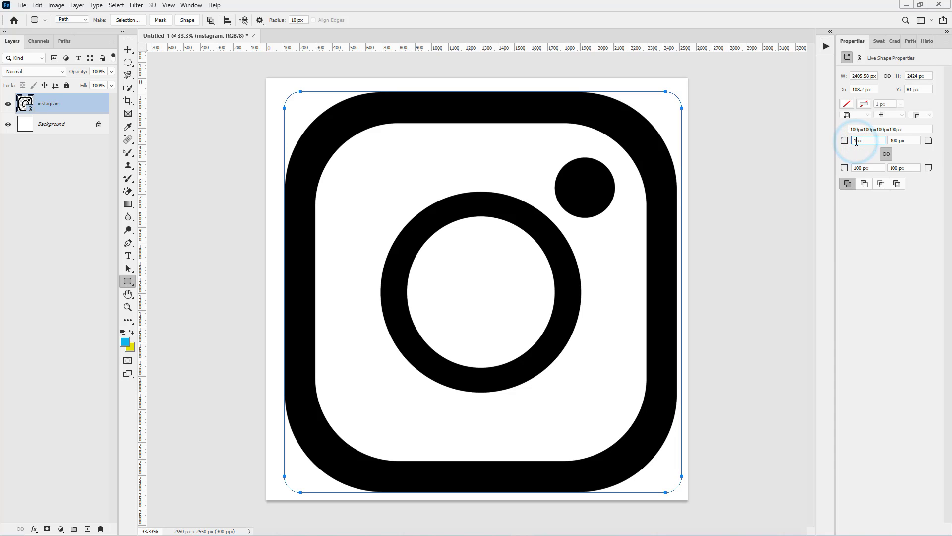
pyautogui.press('Return')
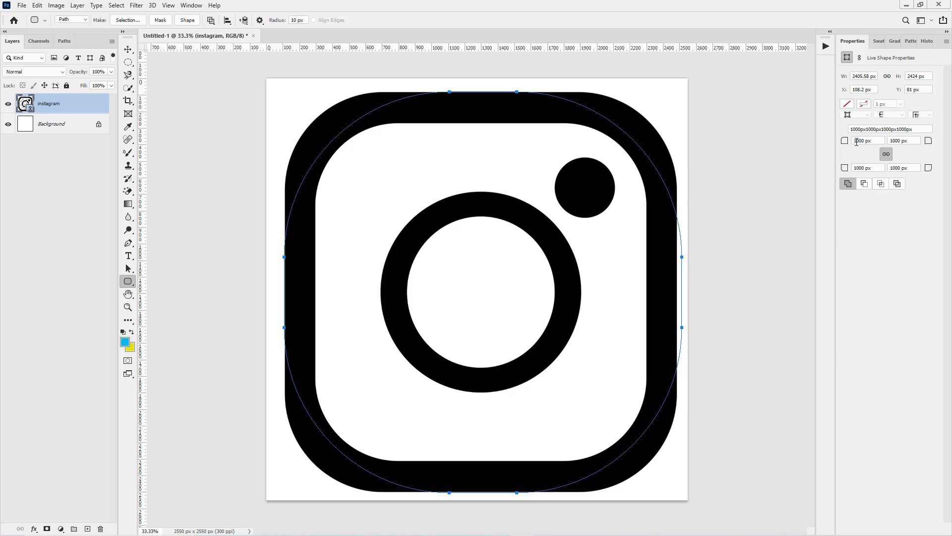
pyautogui.doubleClick(860, 141)
pyautogui.write('50')
pyautogui.press('Return')
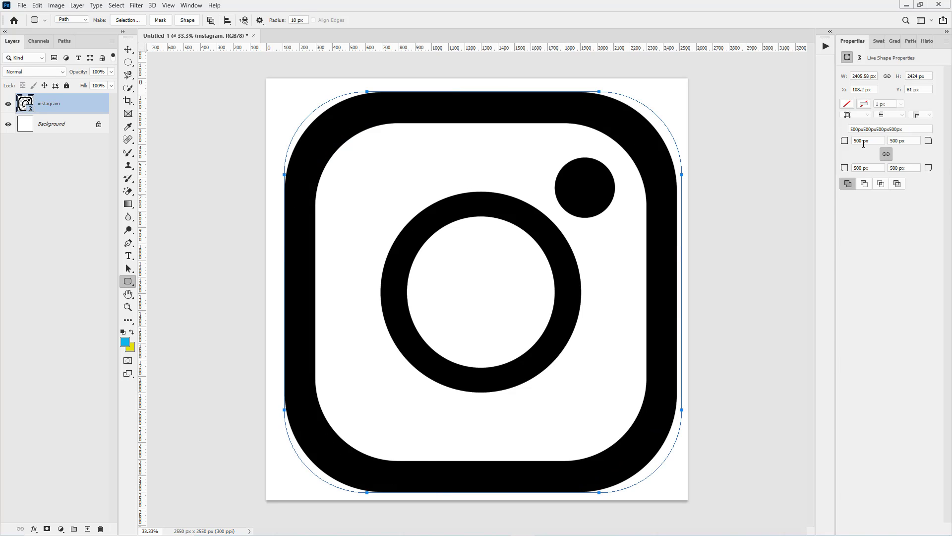
# Set all four corner radii of the rounded rectangle path to 600 px.
pyautogui.doubleClick(857, 141)
pyautogui.write('60')
pyautogui.press('Return')
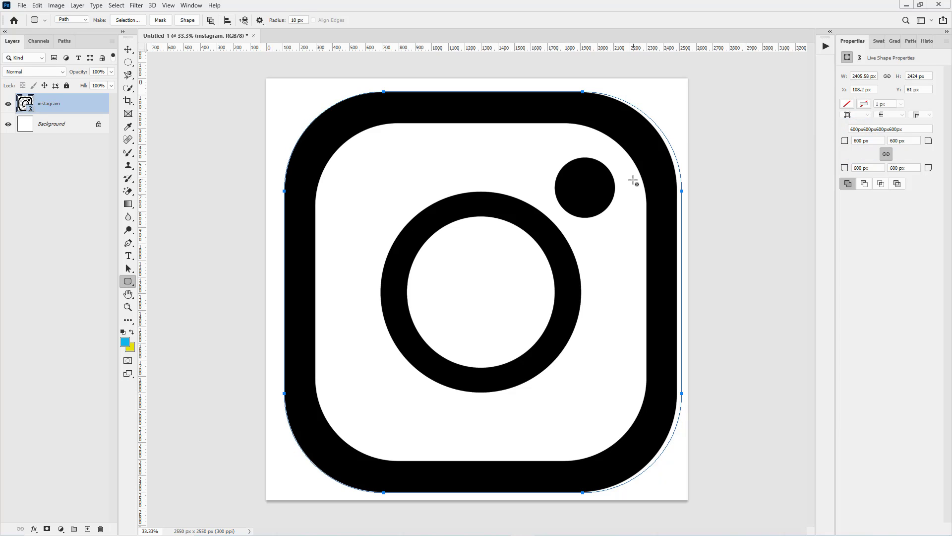
# Scale the rounded rectangle path to about 98.8% so its right side meets the icon's outer frame.
pyautogui.hotkey('ctrl', 't')
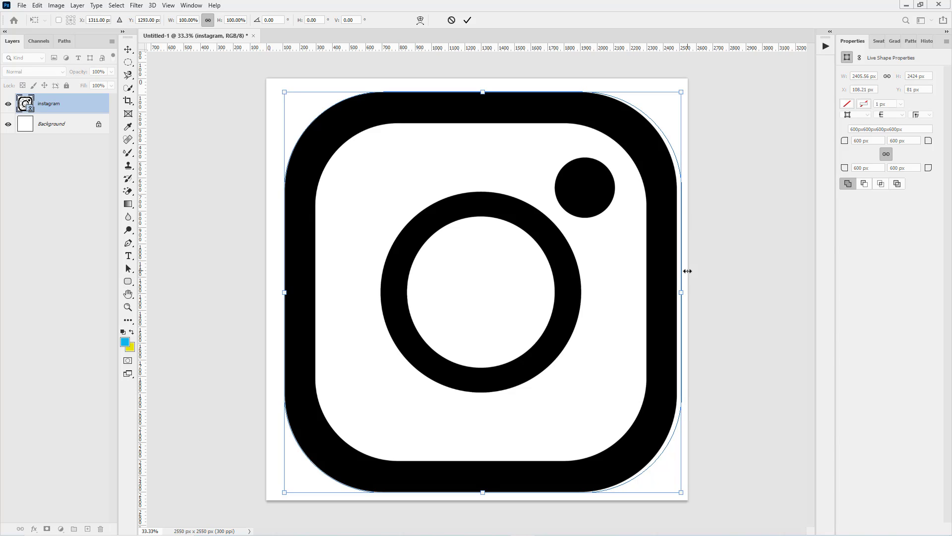
pyautogui.moveTo(682, 290); pyautogui.dragTo(677, 290)
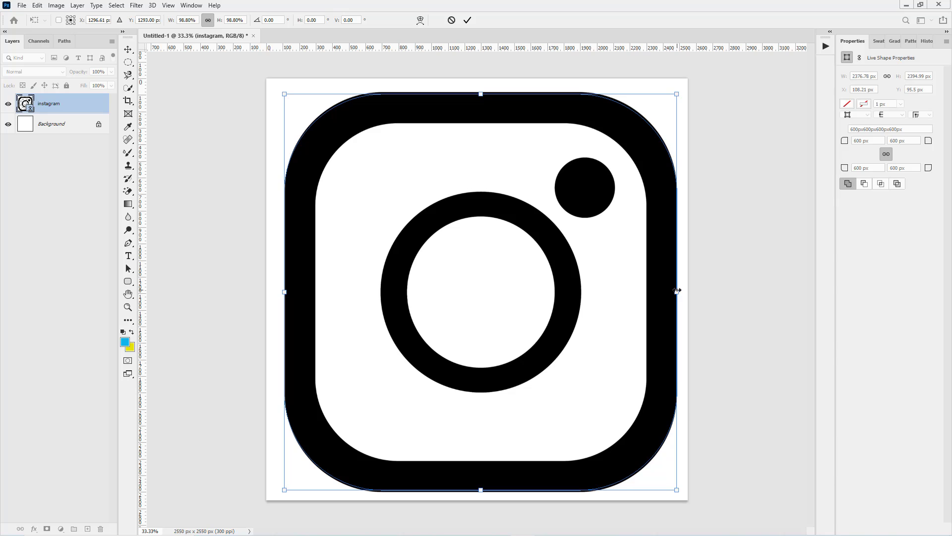
pyautogui.press('Return')
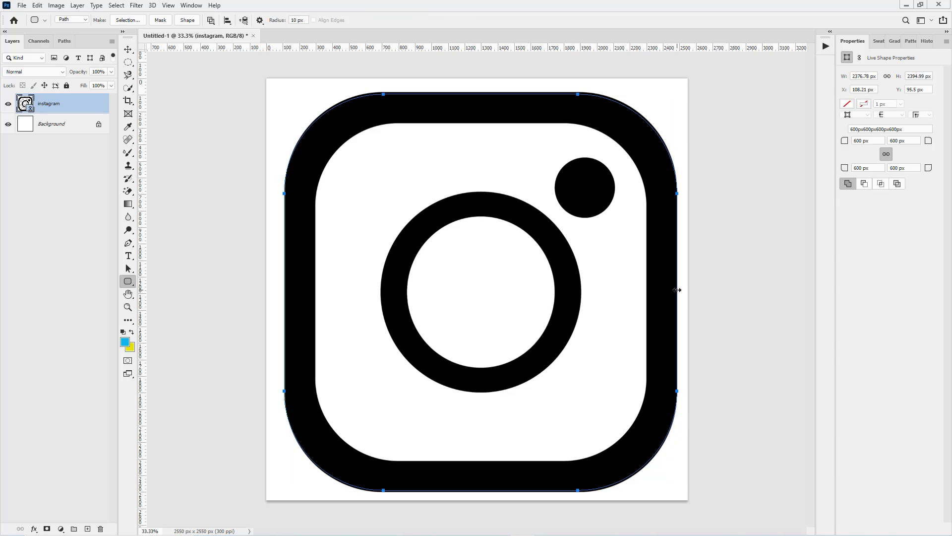
pyautogui.click(130, 284)
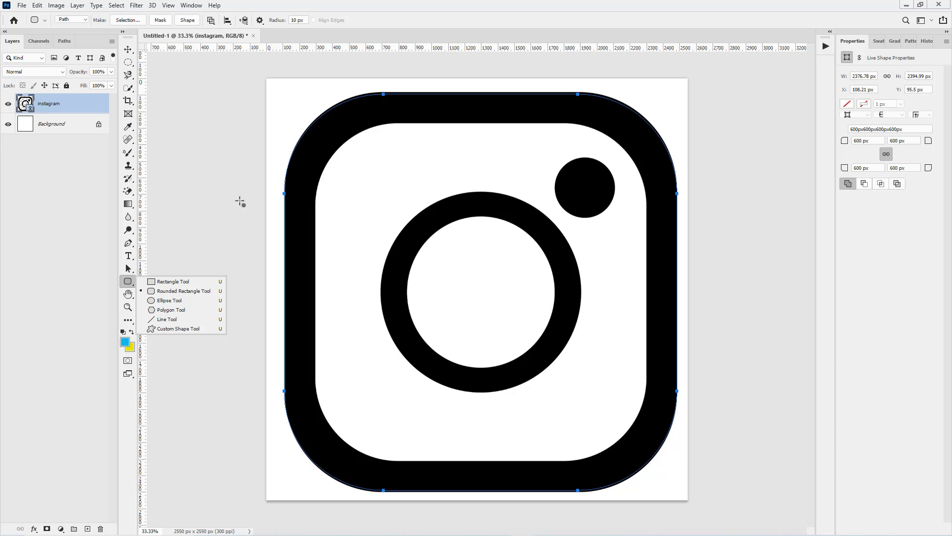
pyautogui.click(356, 131)
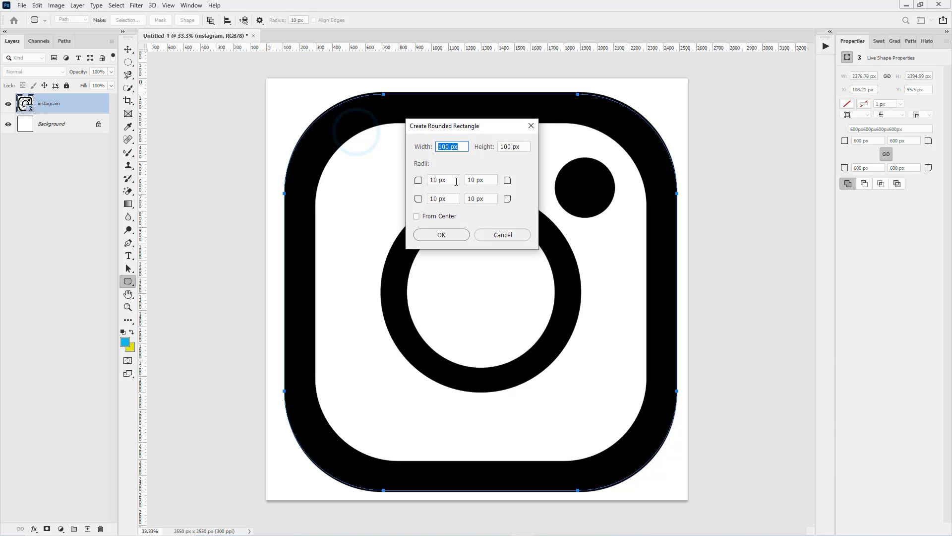
pyautogui.click(480, 230)
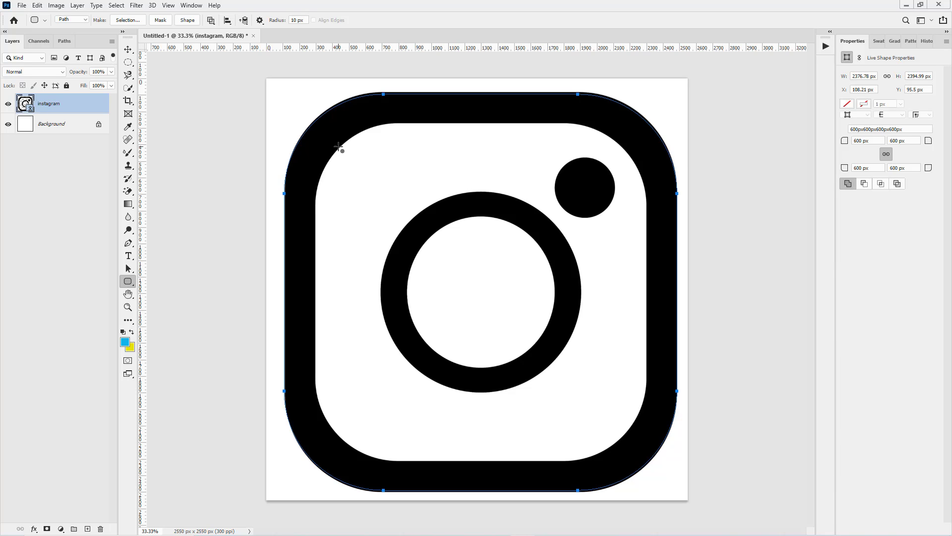
# Draw an inner rounded rectangle path about 1872 by 1911 px with a 600 px corner radius inside the icon's frame.
pyautogui.moveTo(339, 146); pyautogui.dragTo(506, 329)
pyautogui.hotkey('ctrl', 'z')
pyautogui.click(294, 20)
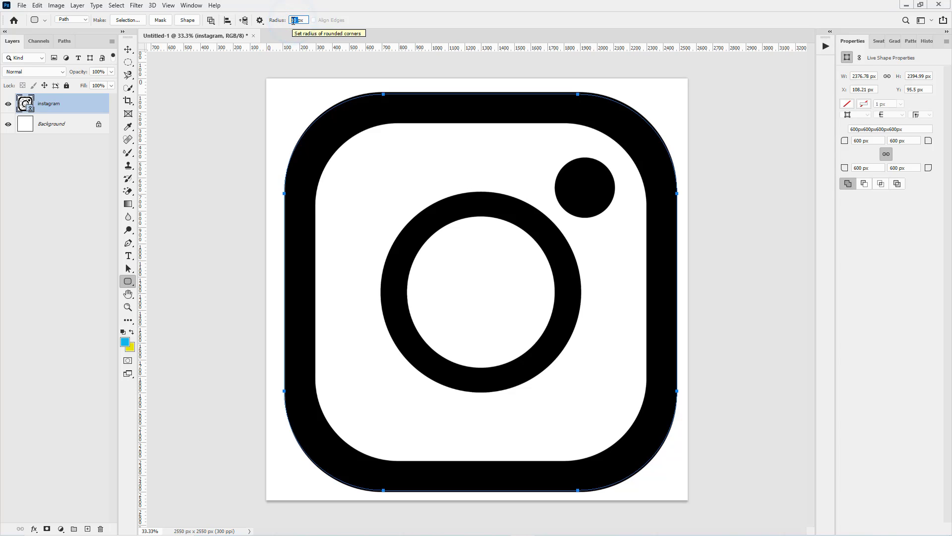
pyautogui.press('Return')
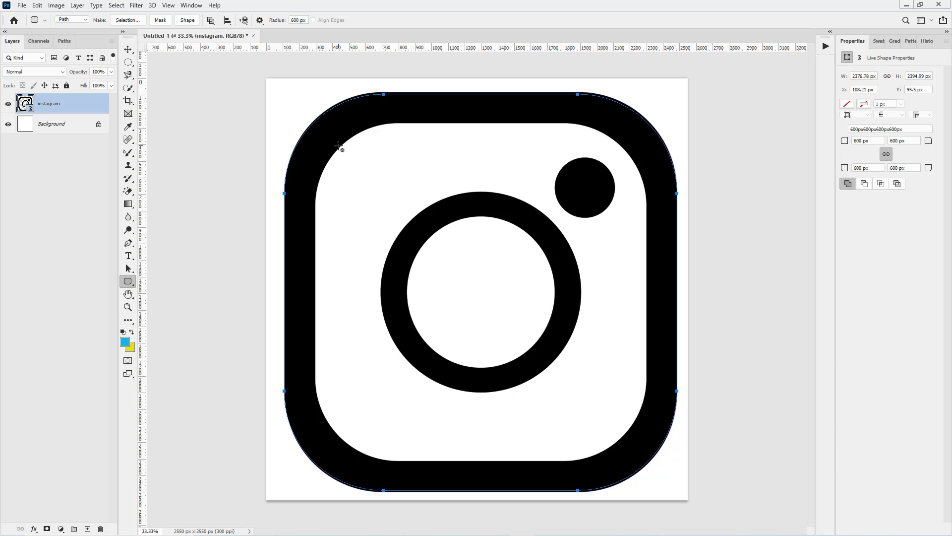
pyautogui.moveTo(339, 146); pyautogui.dragTo(648, 462)
# Move and scale the inner rounded rectangle path to about 2016 by 2046 px so its sides meet the frame's inner edges.
pyautogui.hotkey('ctrl', 't')
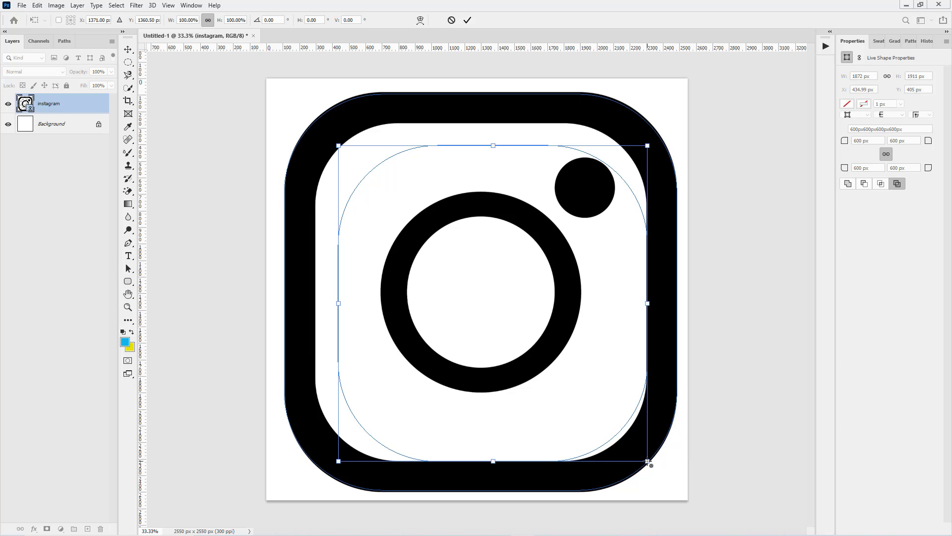
pyautogui.moveTo(495, 146); pyautogui.dragTo(493, 123)
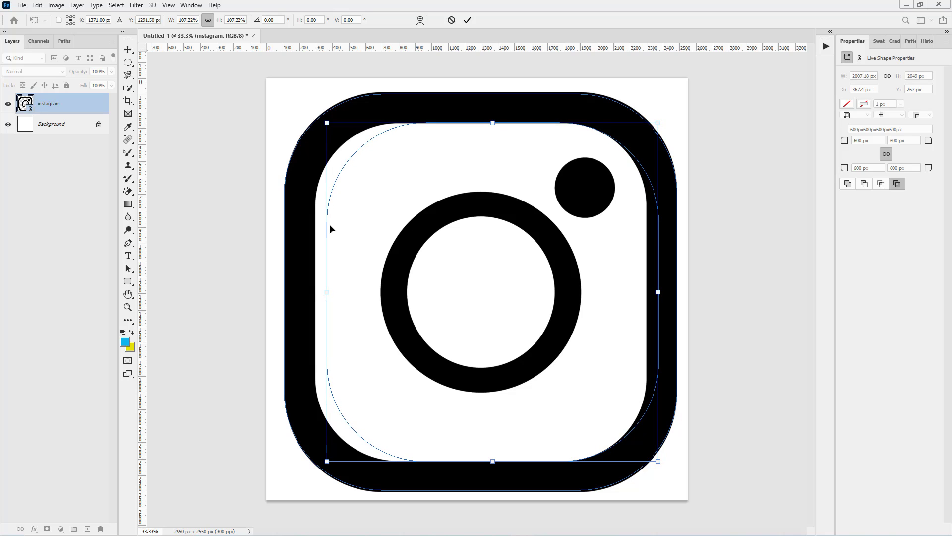
pyautogui.moveTo(331, 228); pyautogui.dragTo(325, 224)
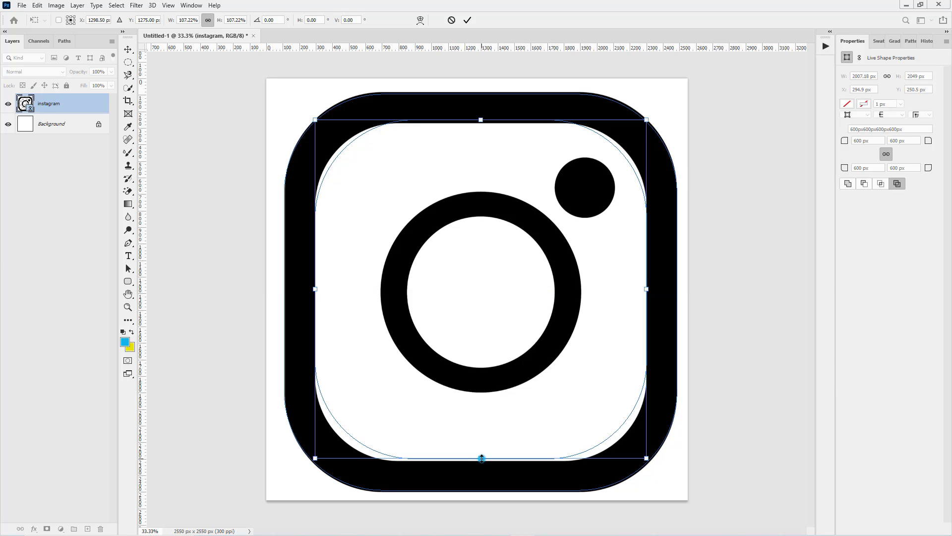
pyautogui.moveTo(482, 458); pyautogui.dragTo(481, 459)
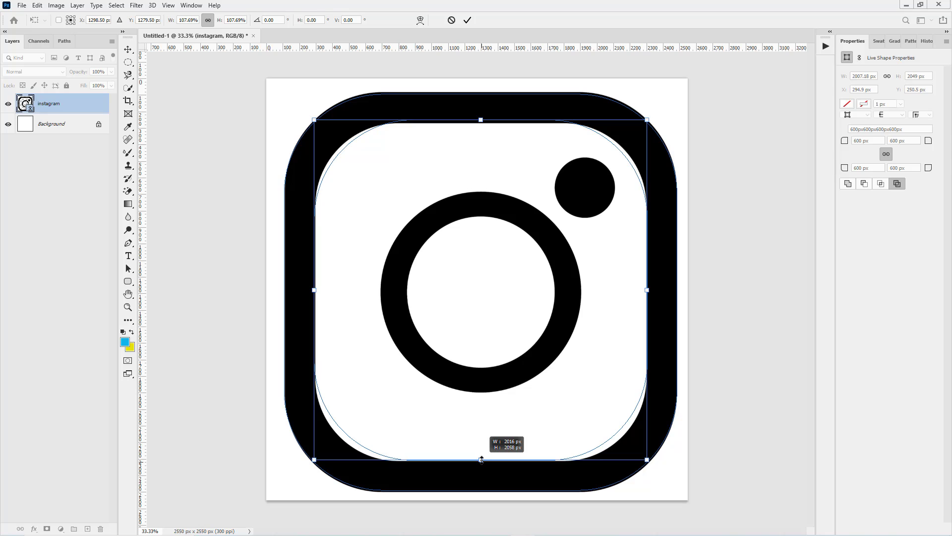
pyautogui.moveTo(481, 460); pyautogui.dragTo(481, 460)
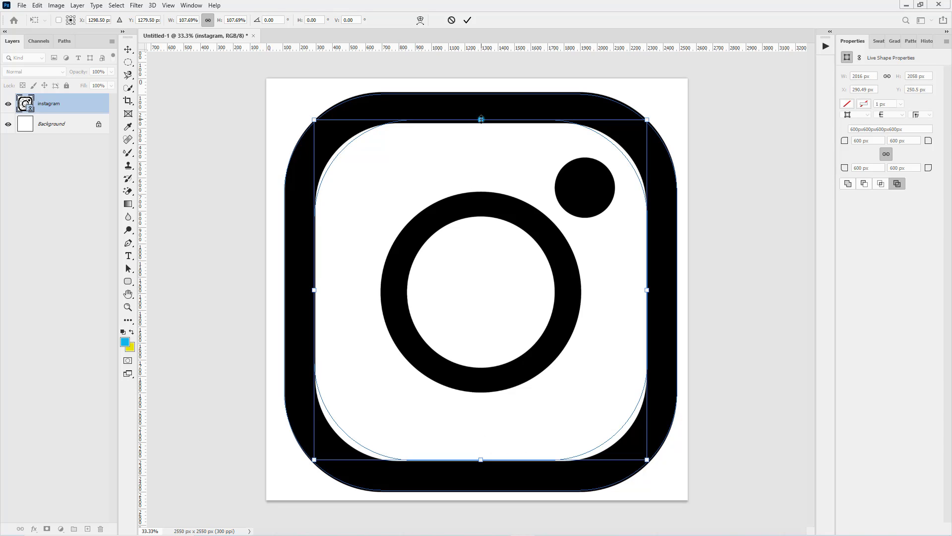
pyautogui.moveTo(481, 119); pyautogui.dragTo(481, 123)
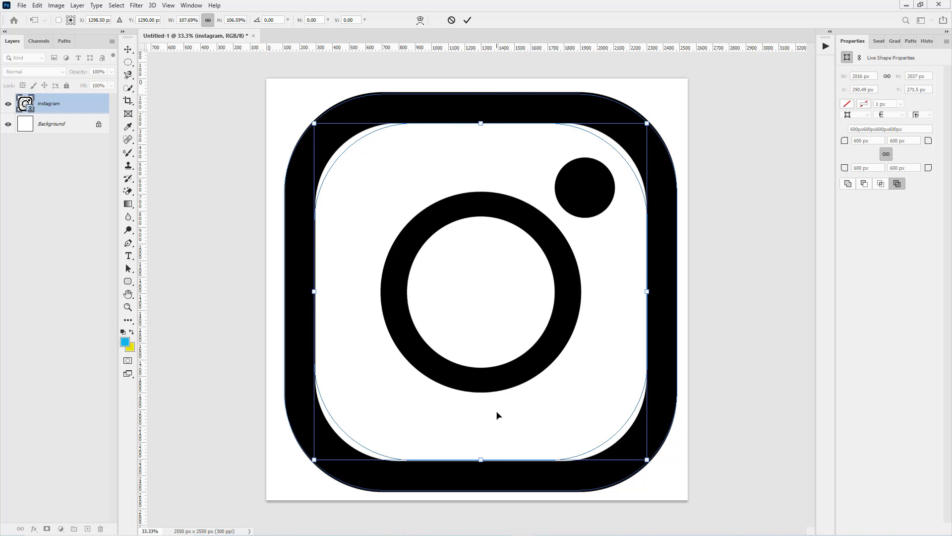
pyautogui.moveTo(482, 460); pyautogui.dragTo(481, 461)
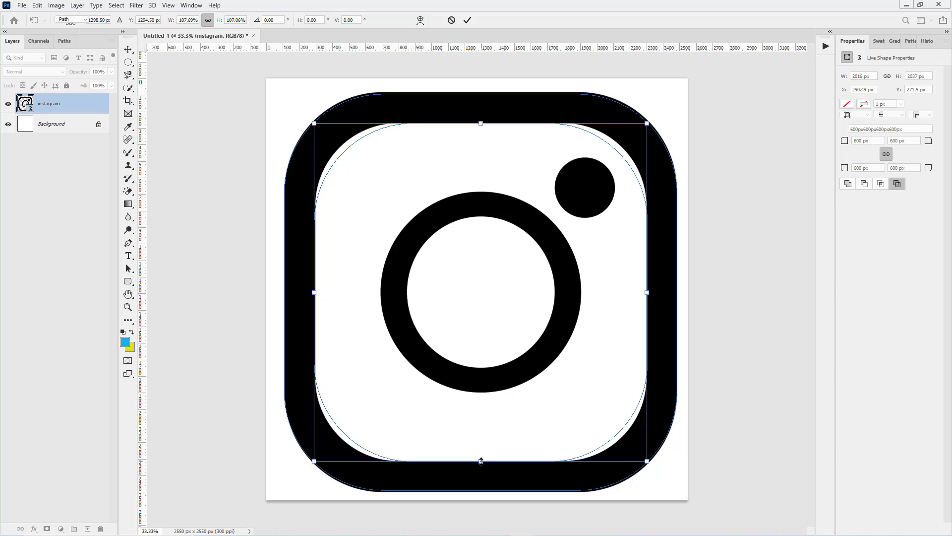
pyautogui.press('Return')
# Set all four corner radii of the inner rounded rectangle path to 500 px.
pyautogui.doubleClick(857, 140)
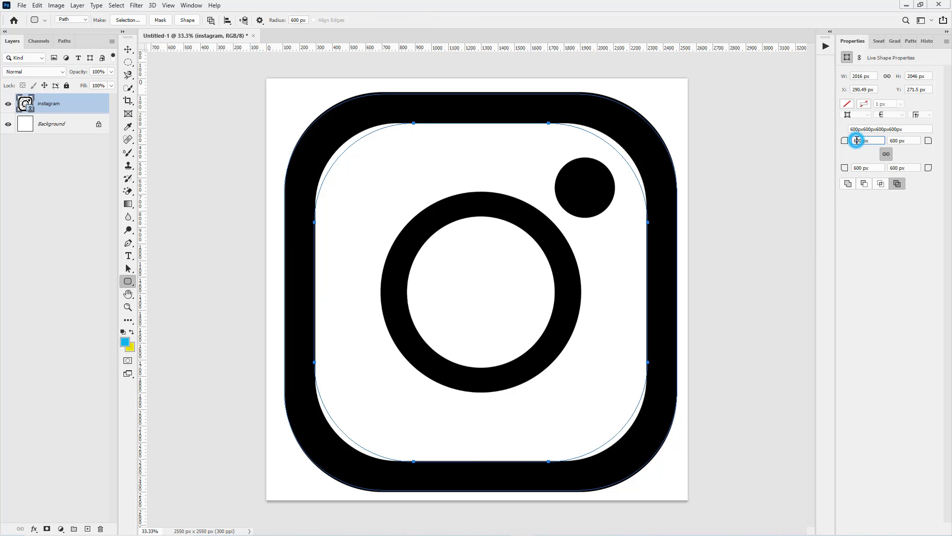
pyautogui.write('500px')
pyautogui.press('Return')
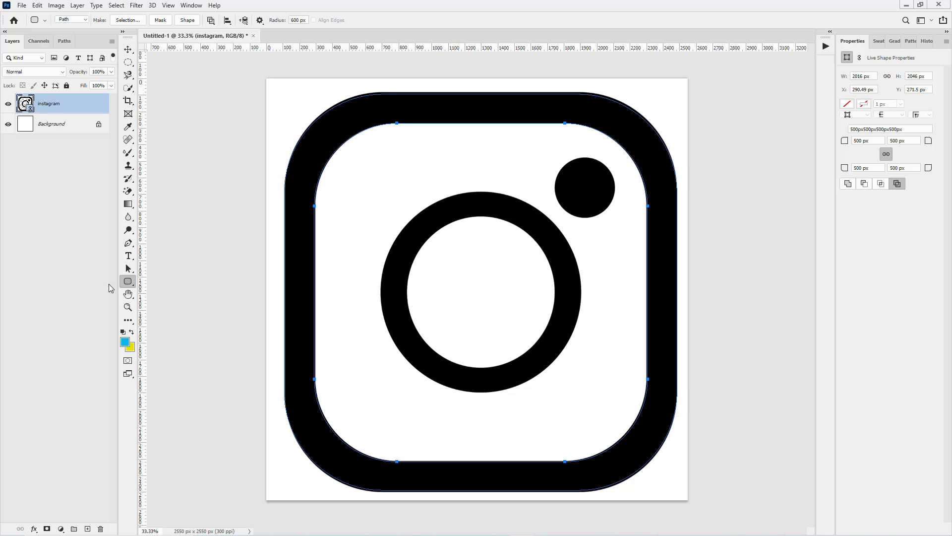
# Draw a circular path about 300 px across over the icon's small dot with the Ellipse tool.
pyautogui.click(130, 284)
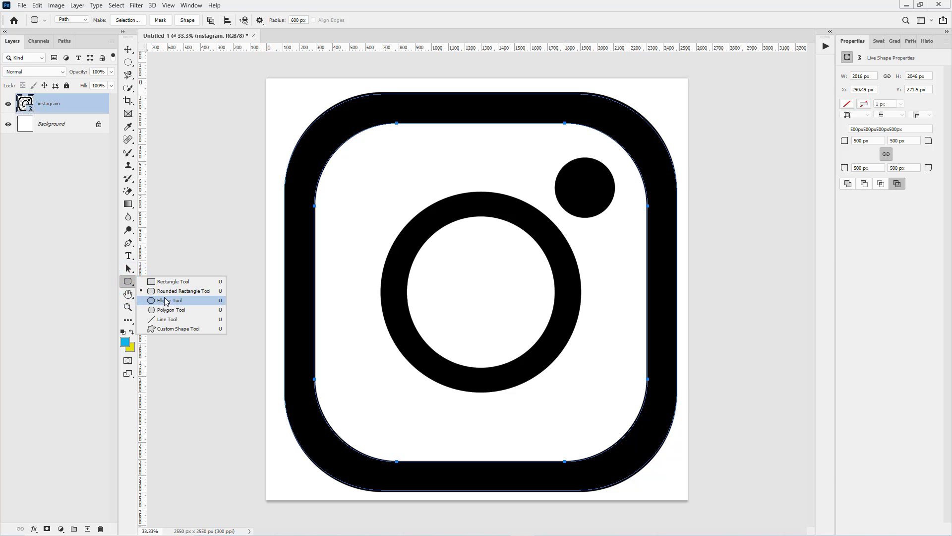
pyautogui.click(169, 297)
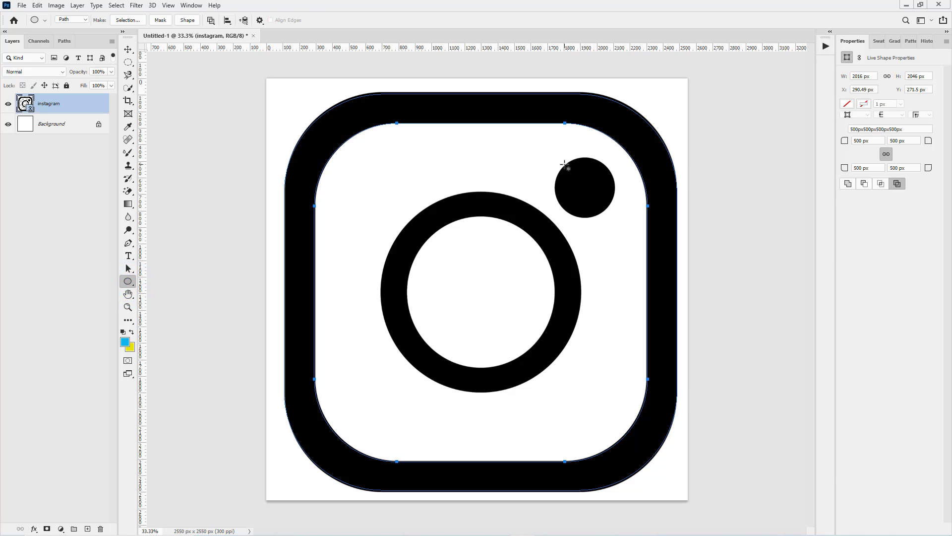
pyautogui.moveTo(565, 164); pyautogui.dragTo(614, 214)
# Scale the small circle path to about 356 by 368 px so it matches the dot's outline.
pyautogui.hotkey('ctrl', 't')
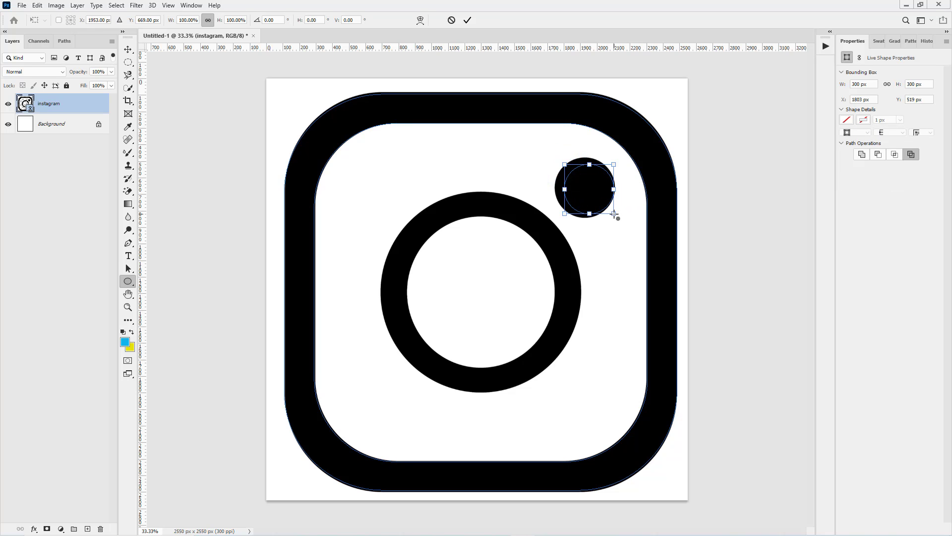
pyautogui.moveTo(564, 165); pyautogui.dragTo(560, 158)
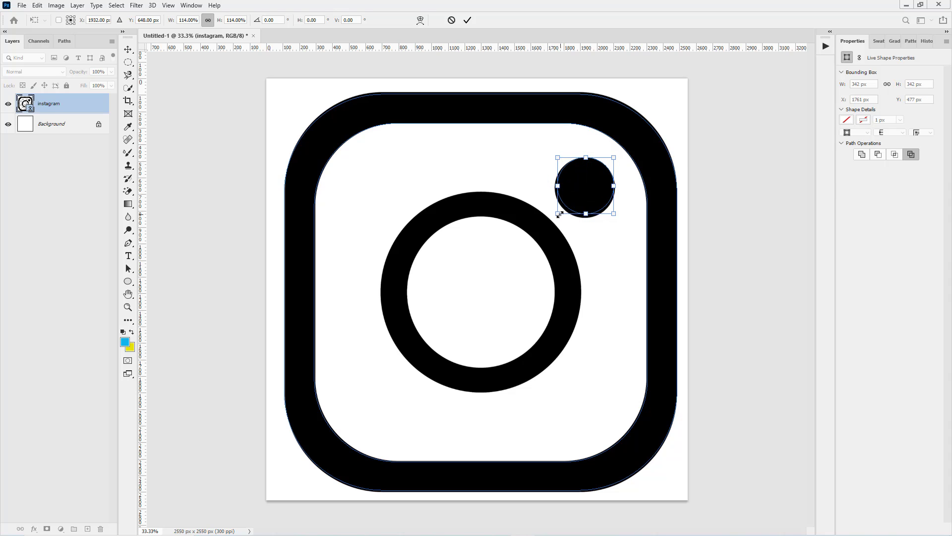
pyautogui.moveTo(559, 212); pyautogui.dragTo(585, 218)
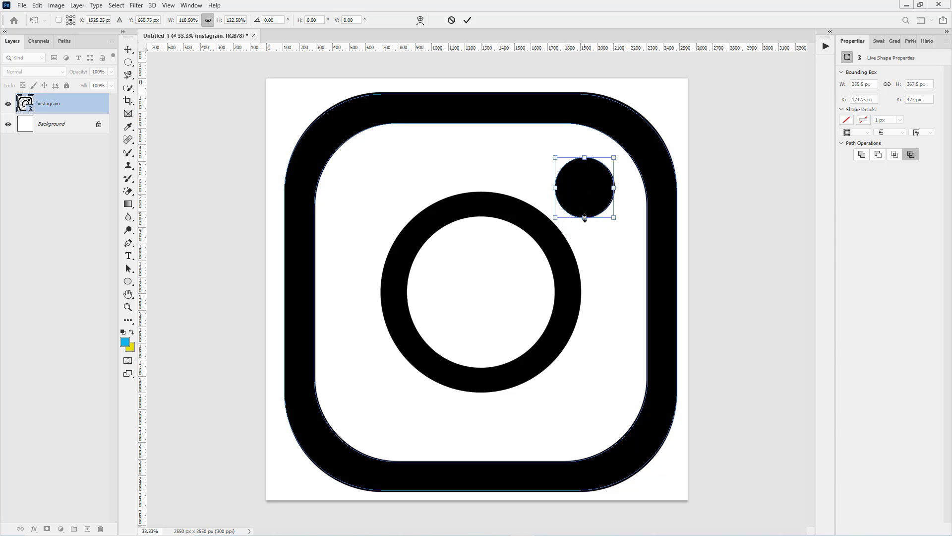
pyautogui.press('Return')
# Draw a circular path about 825 px across over the opening of the central ring with the Ellipse tool.
pyautogui.press('u')
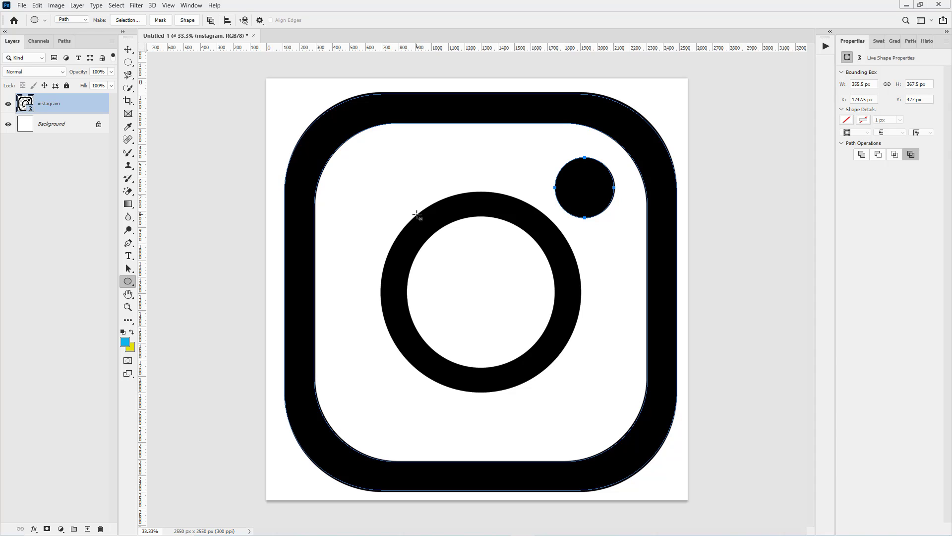
pyautogui.moveTo(417, 215); pyautogui.dragTo(552, 401)
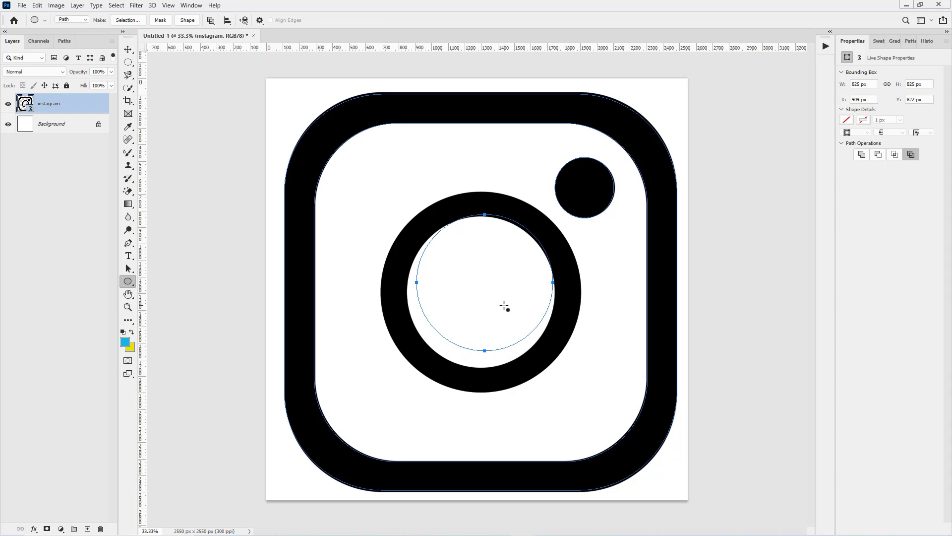
pyautogui.press('v')
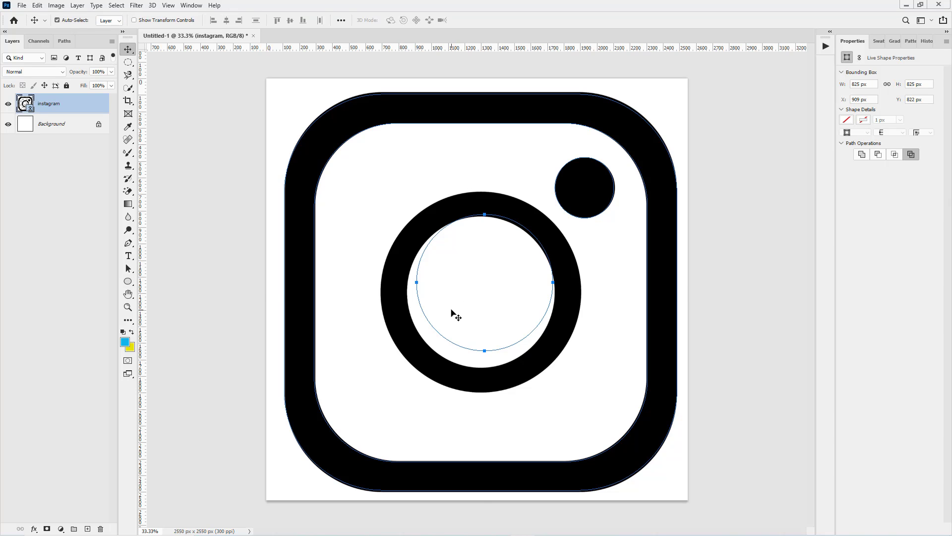
pyautogui.press('ctrl')
pyautogui.press('u')
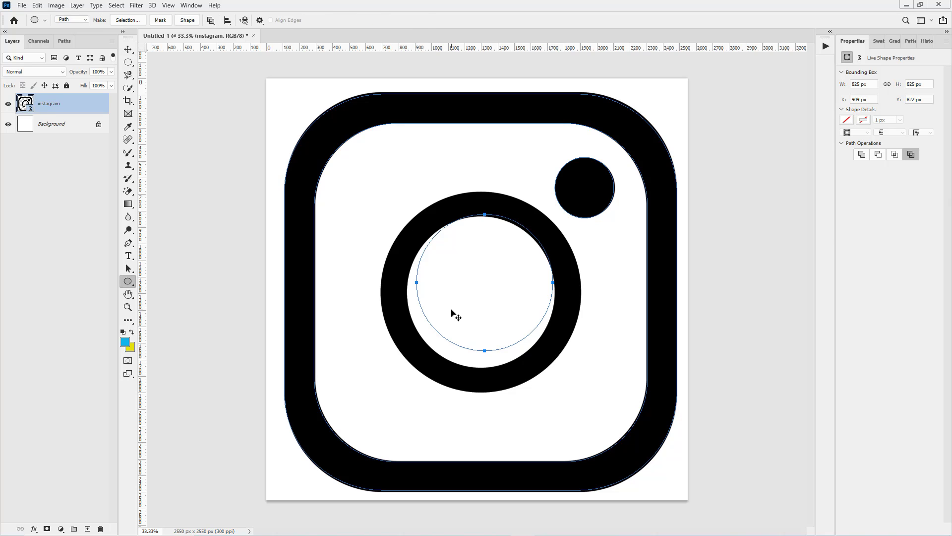
# Move and scale the 825 px circle path to about 888 by 918 px so it follows the ring's inner edge.
pyautogui.hotkey('ctrl', 't')
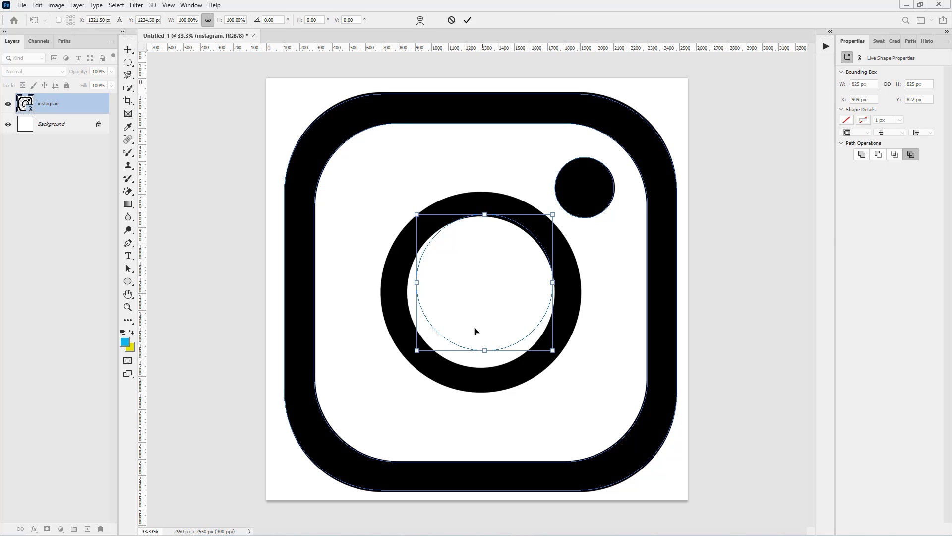
pyautogui.moveTo(475, 331); pyautogui.dragTo(454, 323)
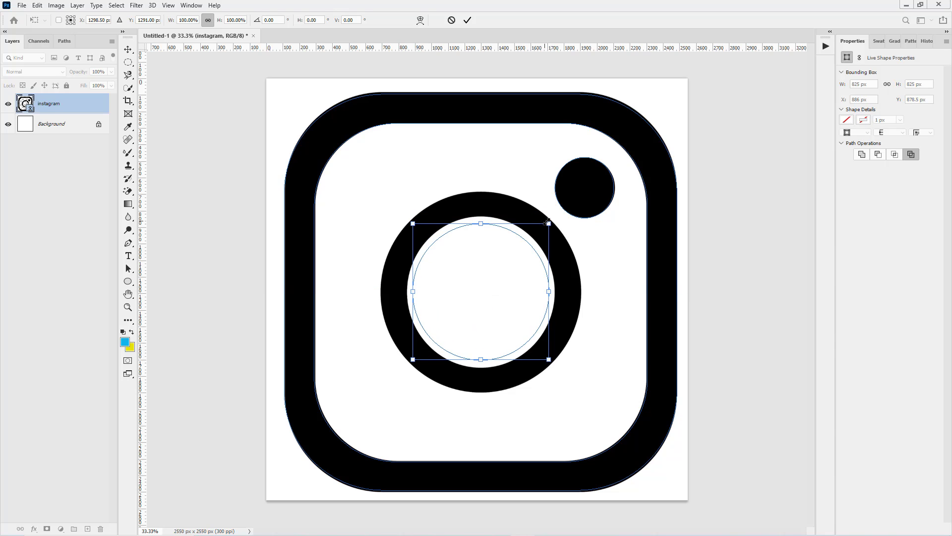
pyautogui.moveTo(548, 222); pyautogui.dragTo(554, 218)
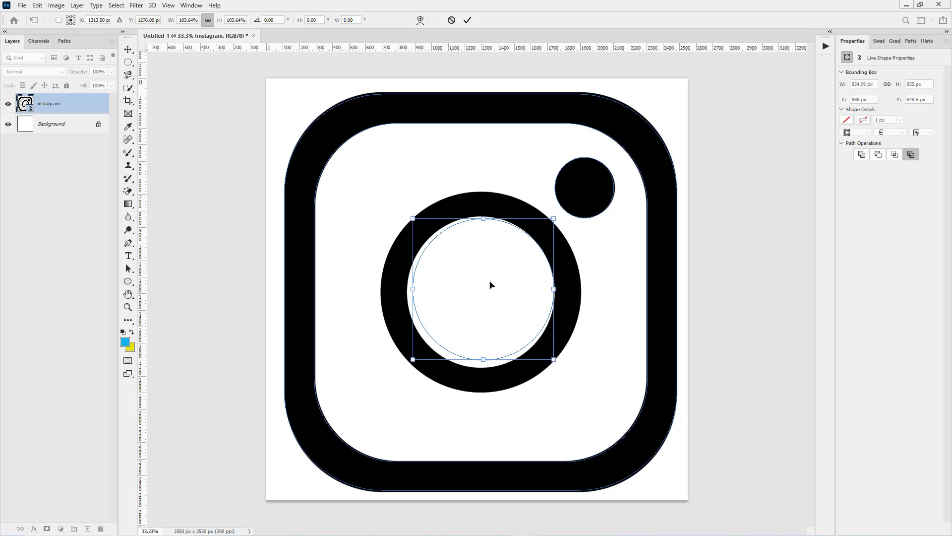
pyautogui.moveTo(412, 360); pyautogui.dragTo(407, 366)
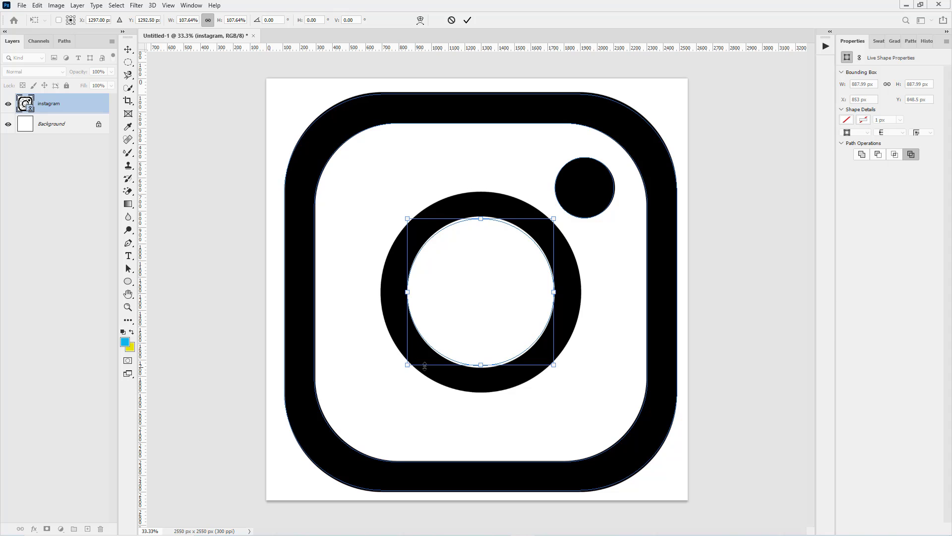
pyautogui.moveTo(481, 365); pyautogui.dragTo(481, 368)
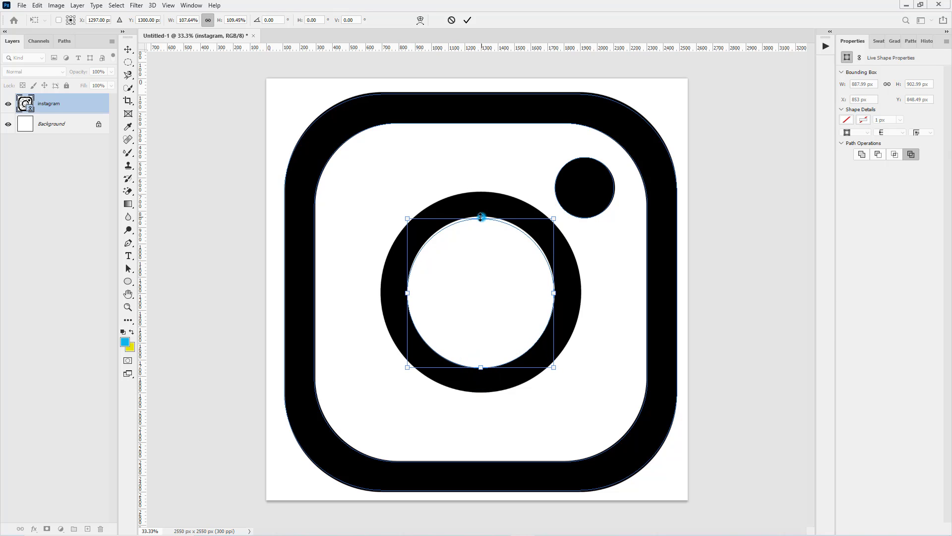
pyautogui.moveTo(481, 218); pyautogui.dragTo(480, 215)
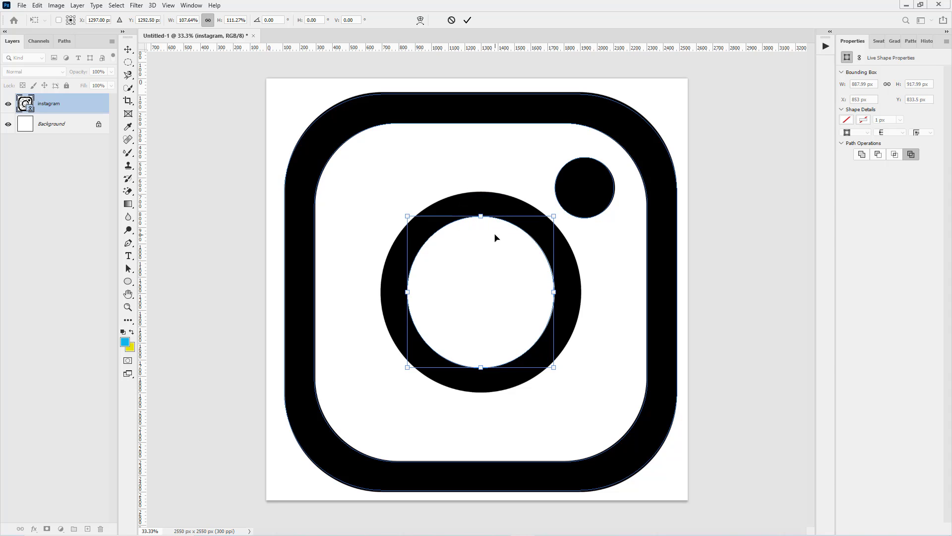
pyautogui.press('Return')
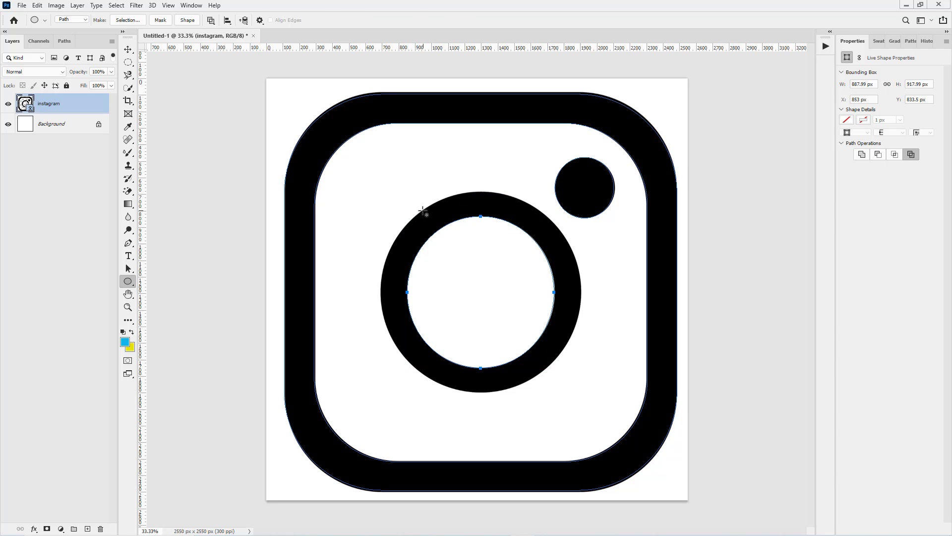
# Draw another circular path and fit it to the central ring's outer edge at about 1207 by 1220 px.
pyautogui.moveTo(422, 211); pyautogui.dragTo(592, 429)
pyautogui.hotkey('ctrl', 't')
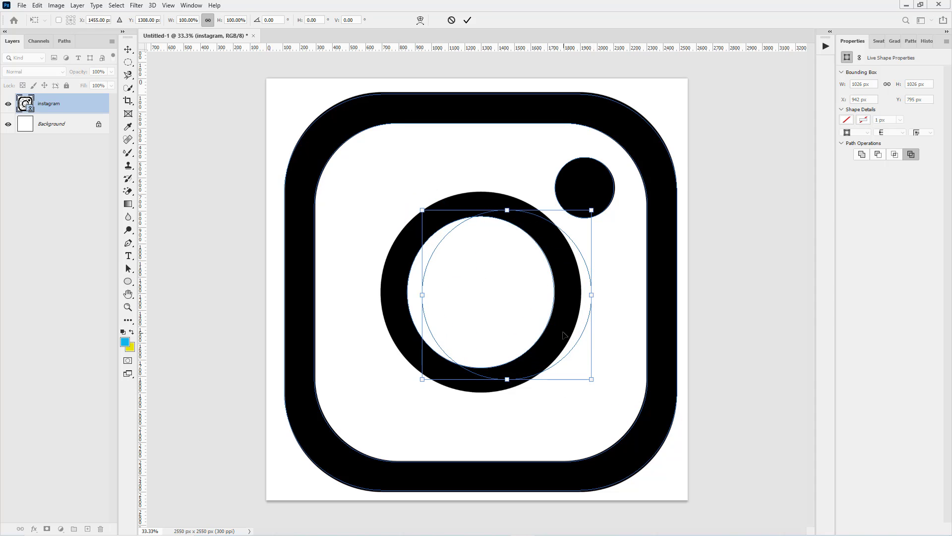
pyautogui.moveTo(564, 334); pyautogui.dragTo(540, 312)
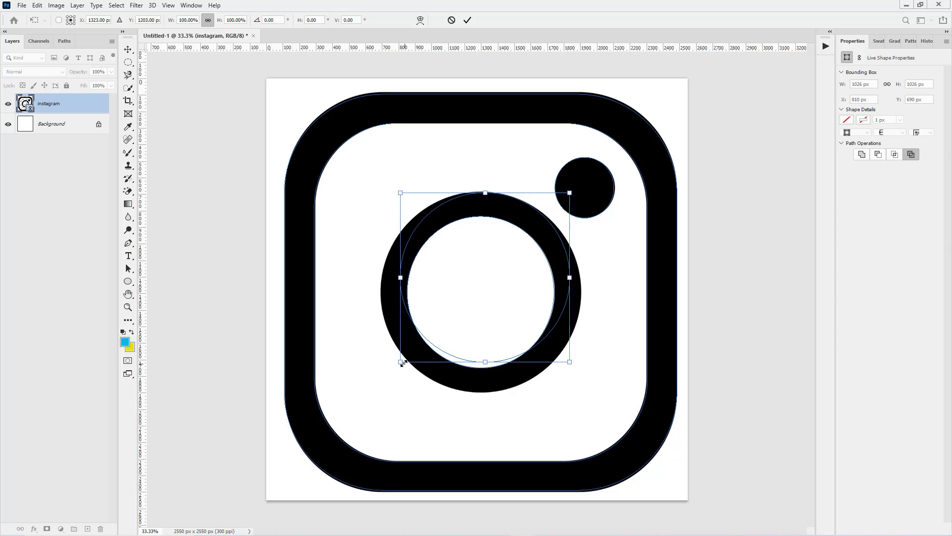
pyautogui.moveTo(402, 363); pyautogui.dragTo(392, 389)
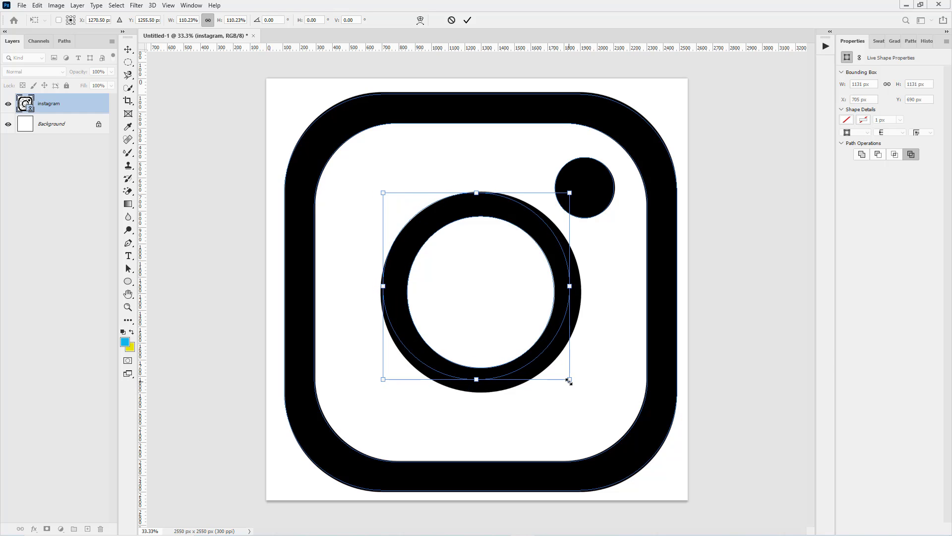
pyautogui.moveTo(569, 380); pyautogui.dragTo(586, 386)
pyautogui.moveTo(482, 390); pyautogui.dragTo(483, 392)
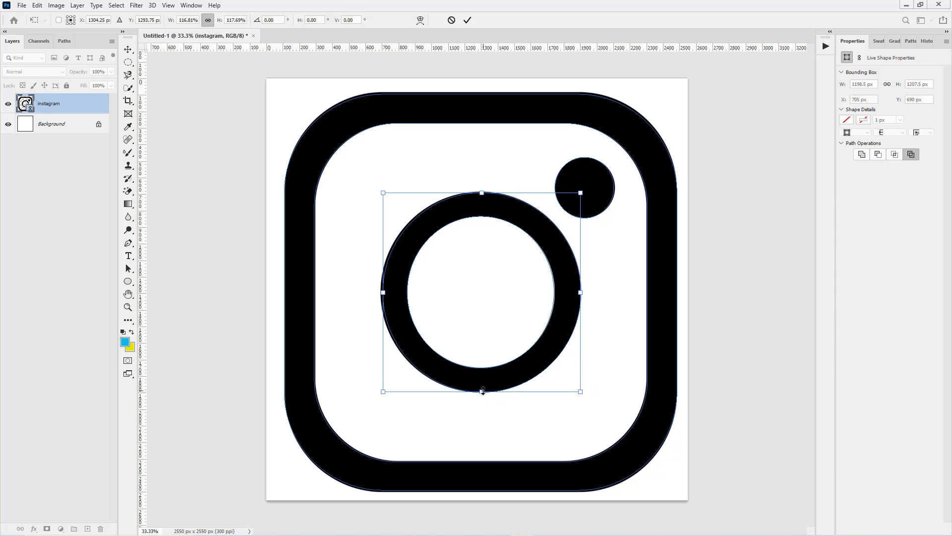
pyautogui.moveTo(382, 192); pyautogui.dragTo(382, 190)
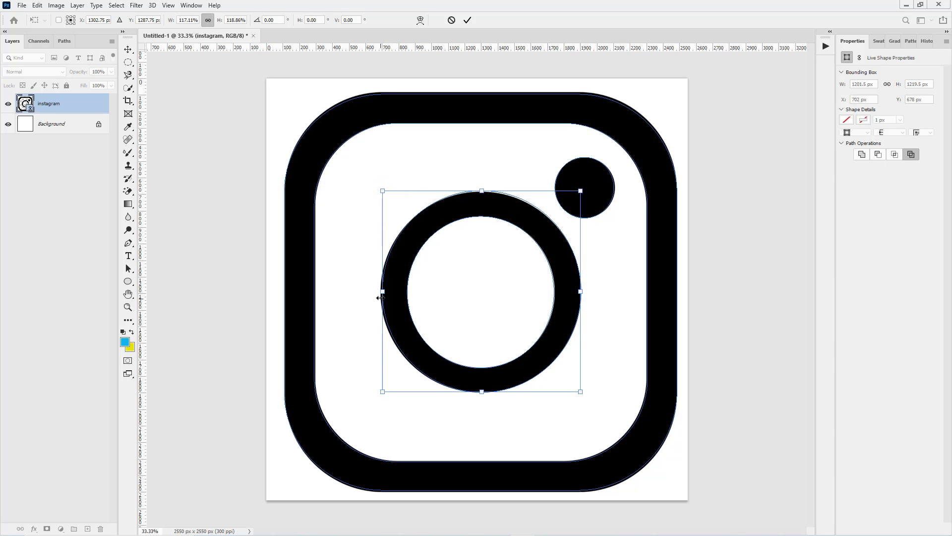
pyautogui.moveTo(383, 294); pyautogui.dragTo(381, 294)
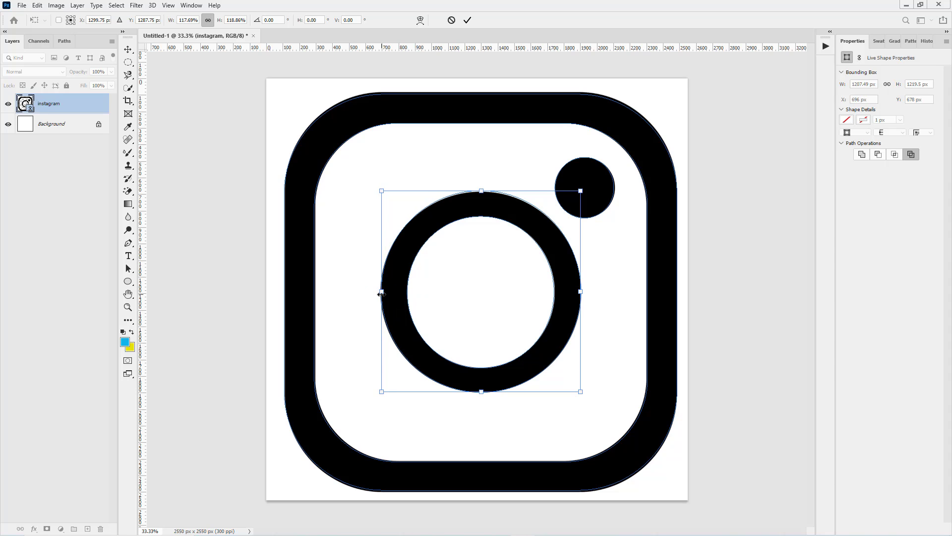
pyautogui.press('Return')
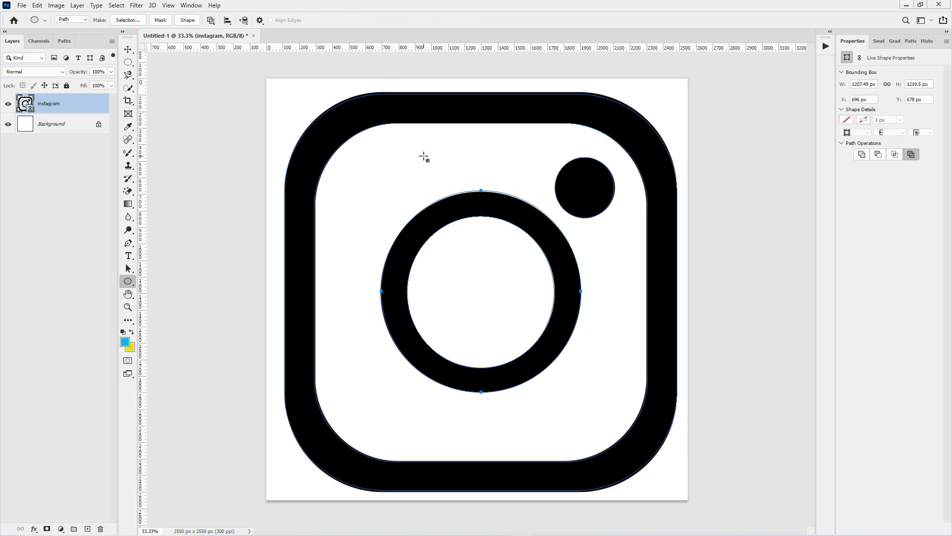
# Define the traced Instagram logo paths as a custom shape named Instagram Icon.
pyautogui.press('p')
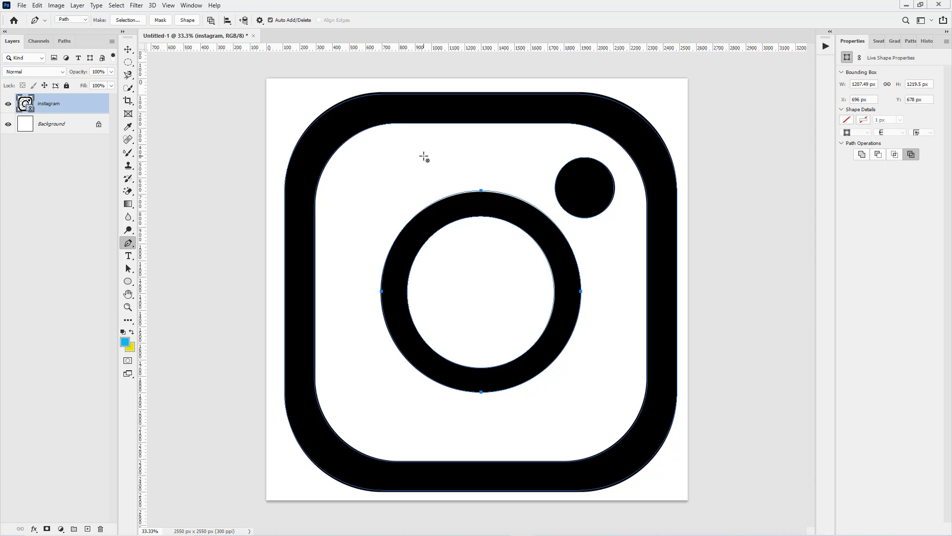
pyautogui.rightClick(425, 158)
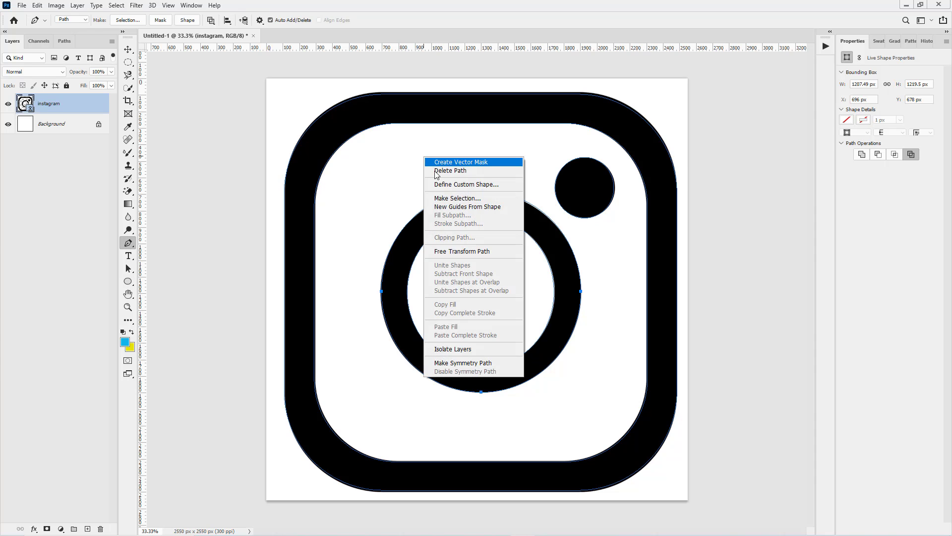
pyautogui.click(460, 186)
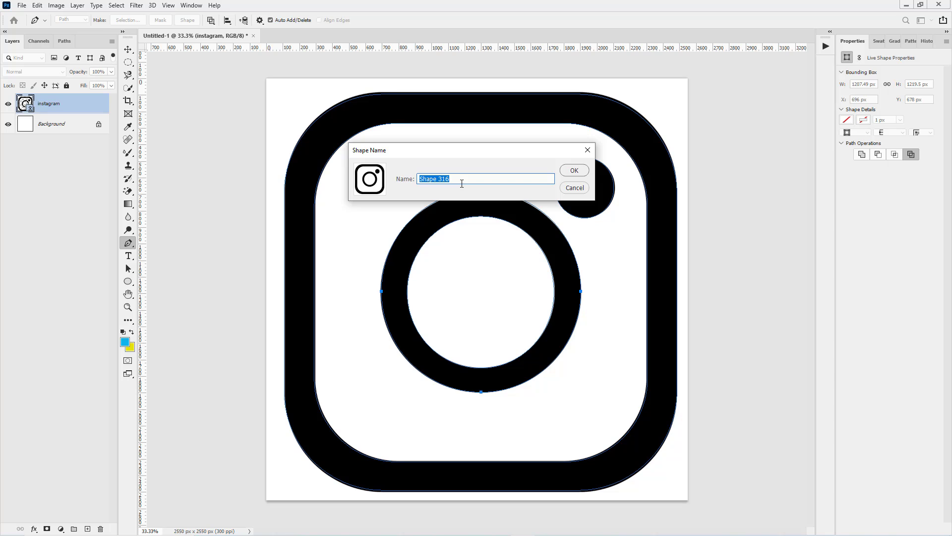
pyautogui.write('Instagram Icon')
pyautogui.click(568, 174)
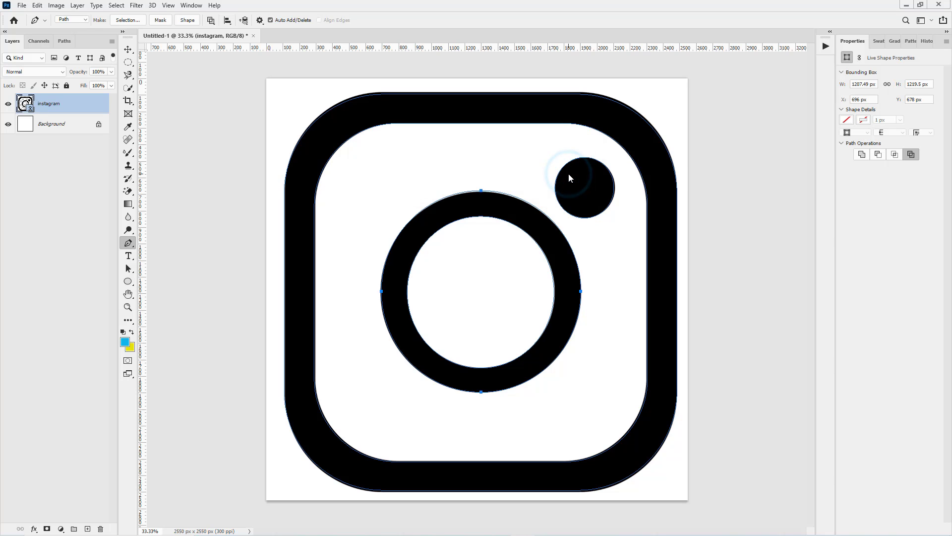
# Hide the placed instagram layer, delete the traced paths, and remove that layer from the document.
pyautogui.click(75, 109)
pyautogui.hotkey('ctrl', 'e')
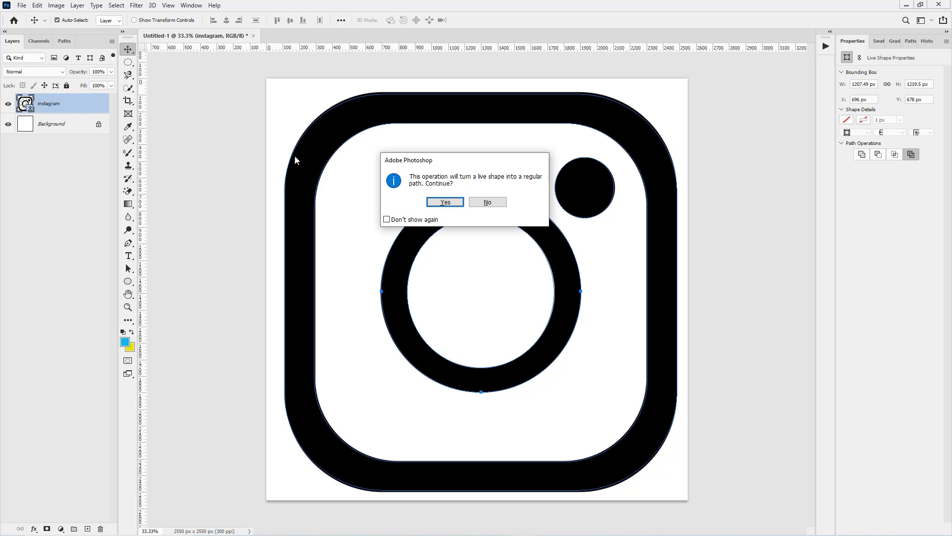
pyautogui.click(486, 203)
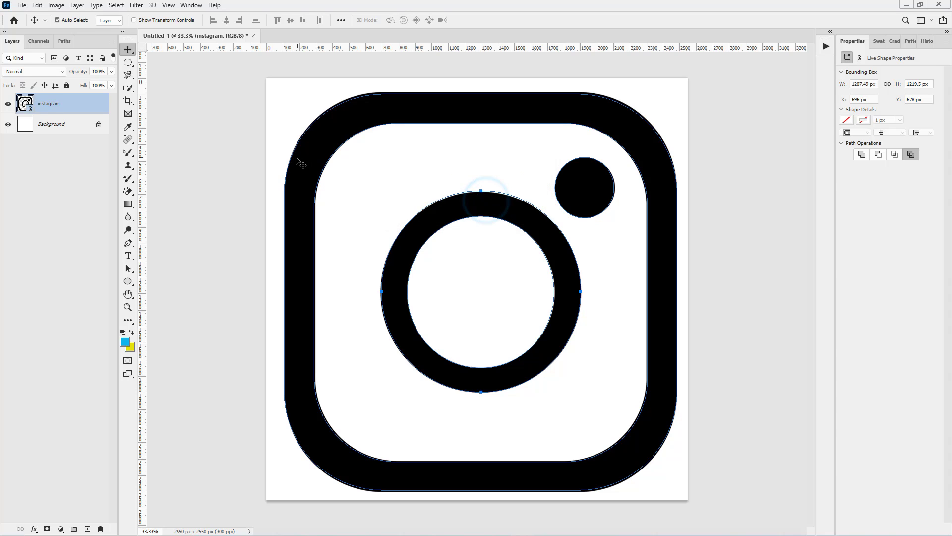
pyautogui.click(8, 104)
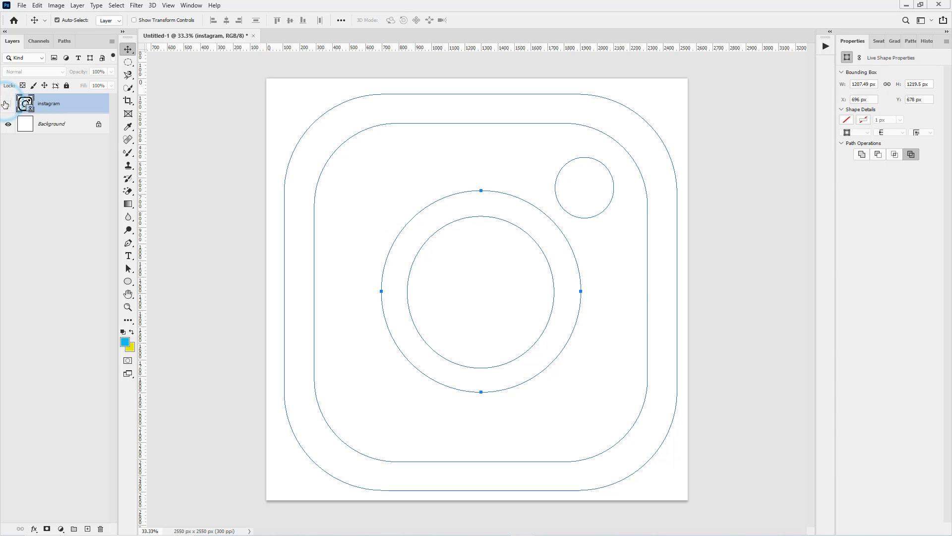
pyautogui.click(52, 105)
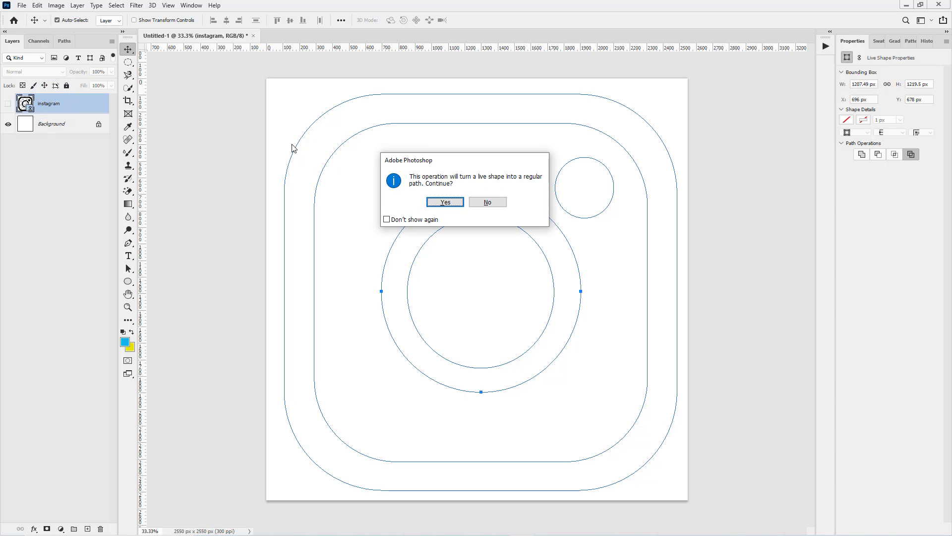
pyautogui.click(437, 201)
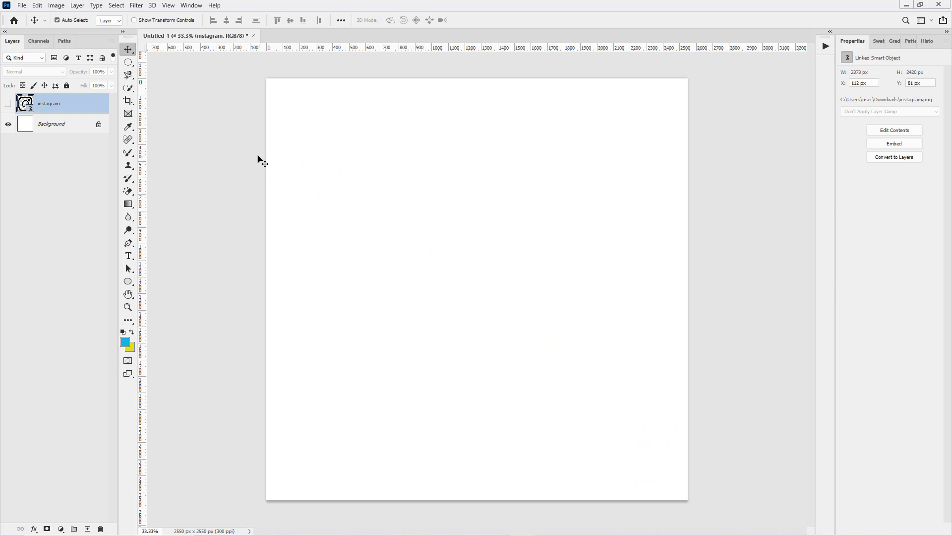
pyautogui.press('Delete')
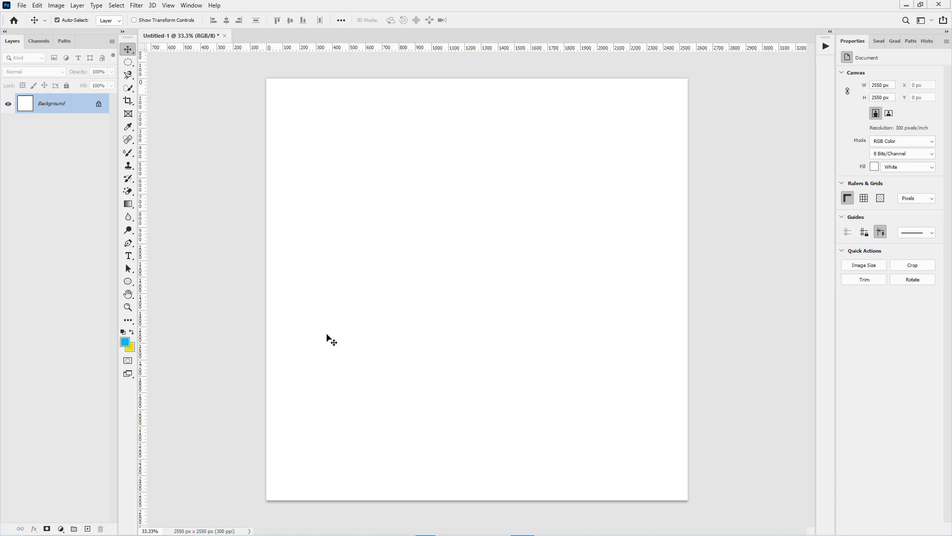
# Draw the saved Instagram icon as a path across the blank canvas with the Custom Shape tool.
pyautogui.press('u')
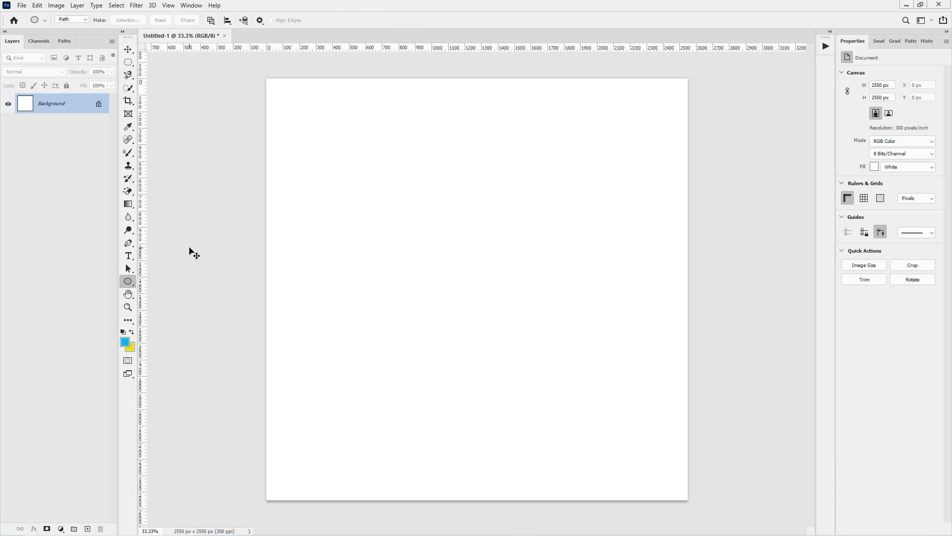
pyautogui.rightClick(129, 281)
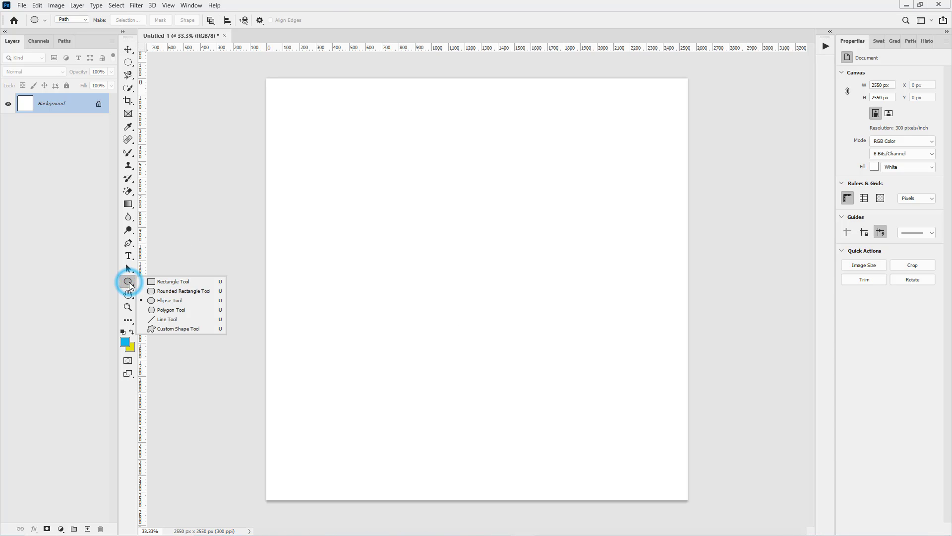
pyautogui.click(182, 327)
pyautogui.click(182, 330)
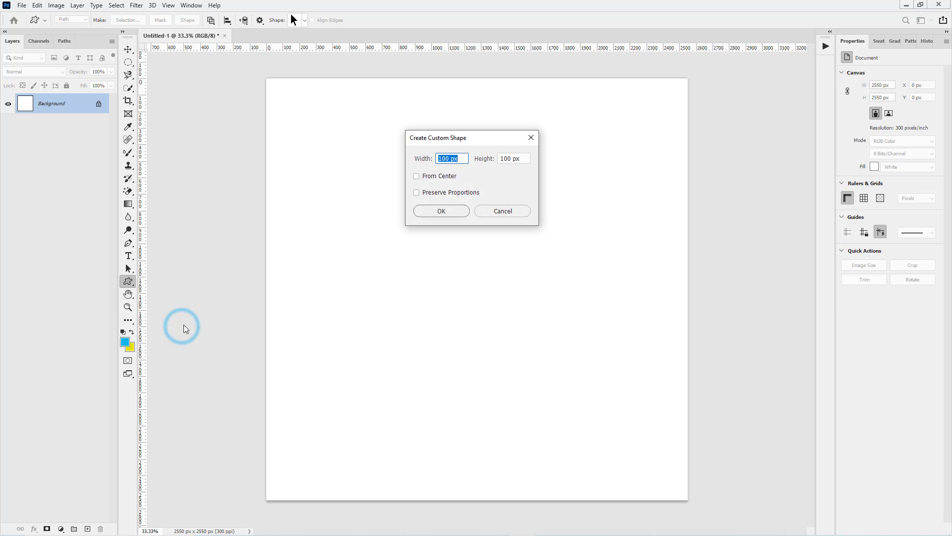
pyautogui.click(496, 212)
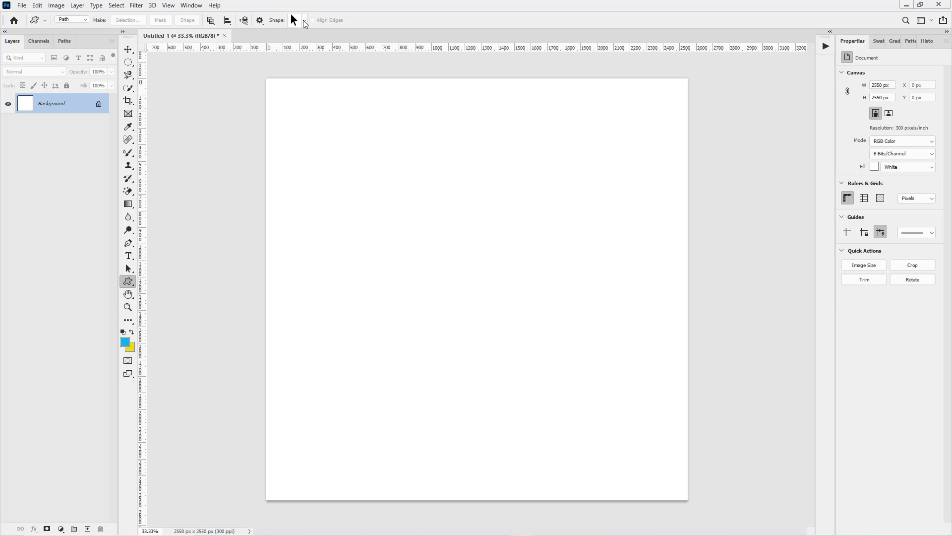
pyautogui.click(304, 19)
pyautogui.doubleClick(207, 99)
pyautogui.moveTo(332, 133); pyautogui.dragTo(640, 453)
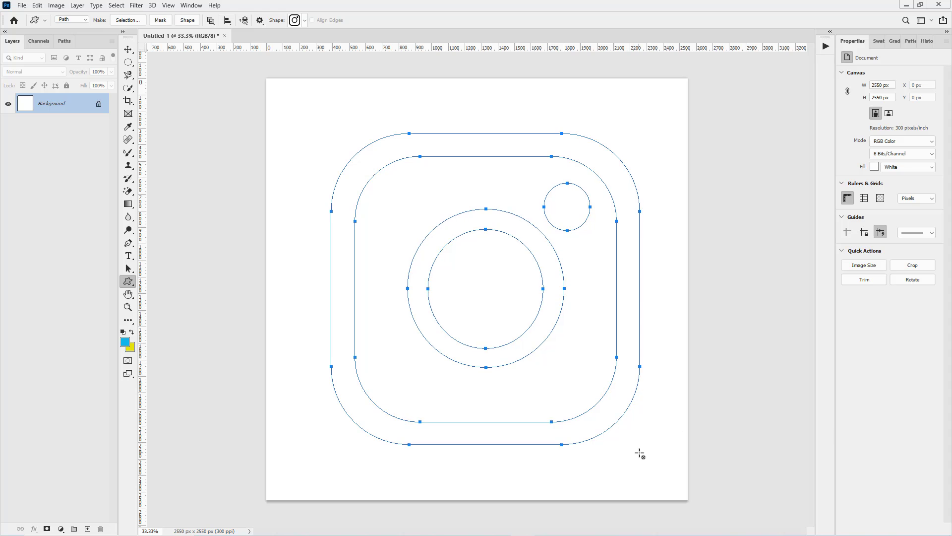
# Switch the Custom Shape tool to Shape mode and draw the Instagram icon at about 1884 by 1898 px.
pyautogui.click(85, 22)
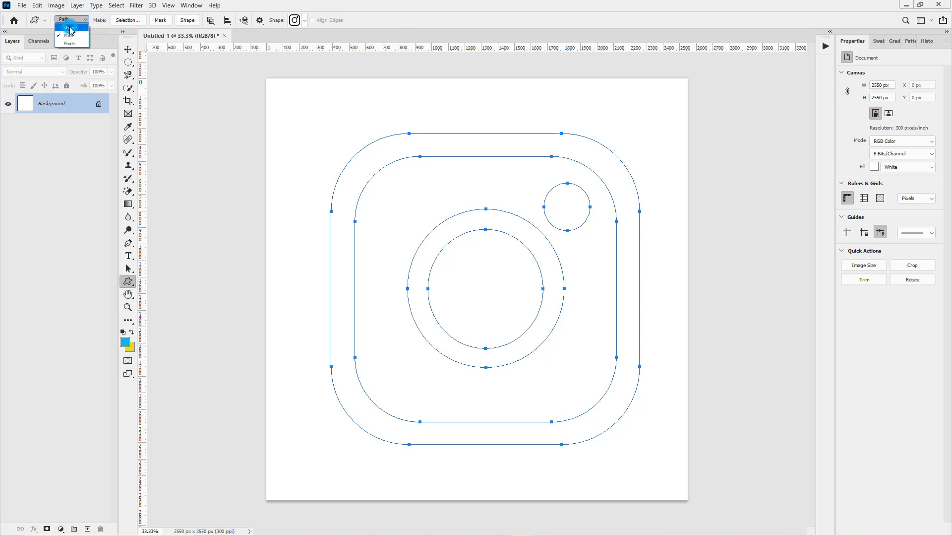
pyautogui.click(70, 28)
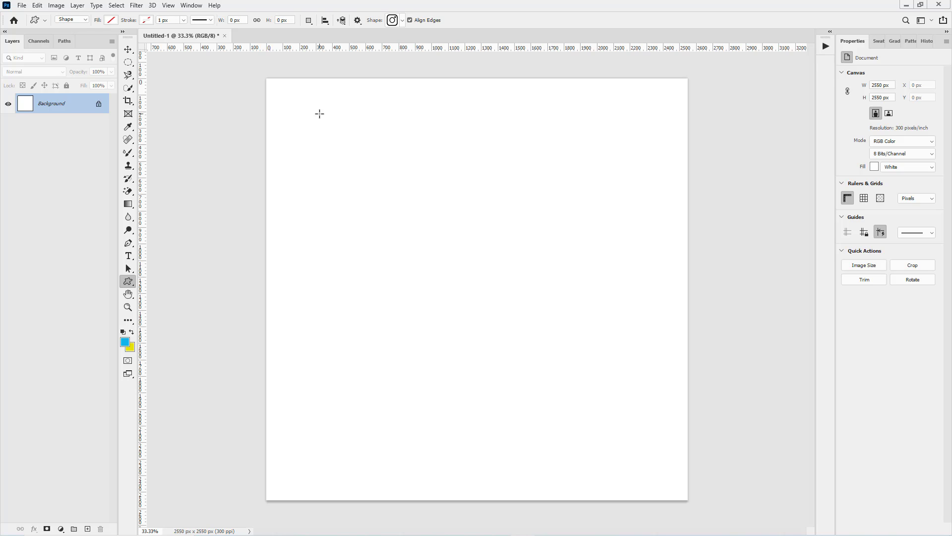
pyautogui.moveTo(319, 112); pyautogui.dragTo(631, 461)
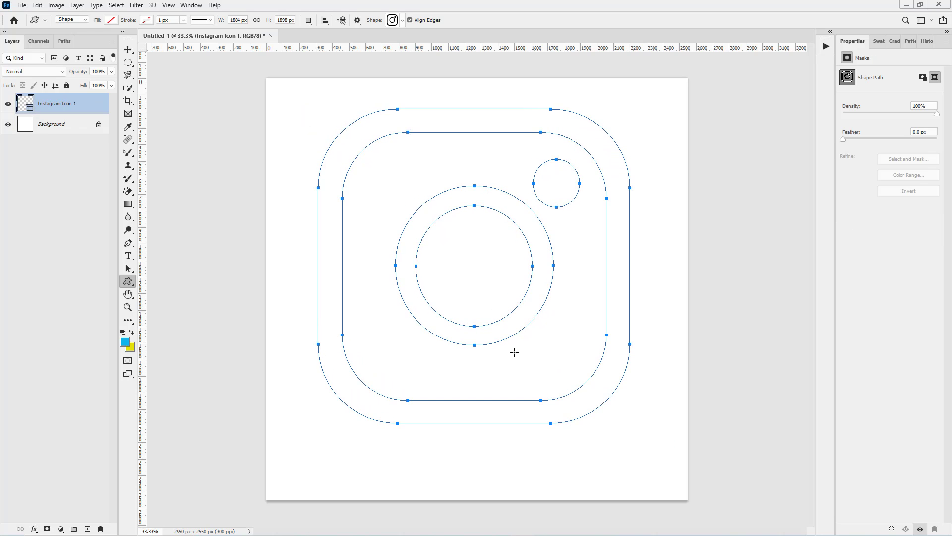
# Fill the Instagram icon shape with the recently used light blue and shift it slightly down the canvas.
pyautogui.click(116, 22)
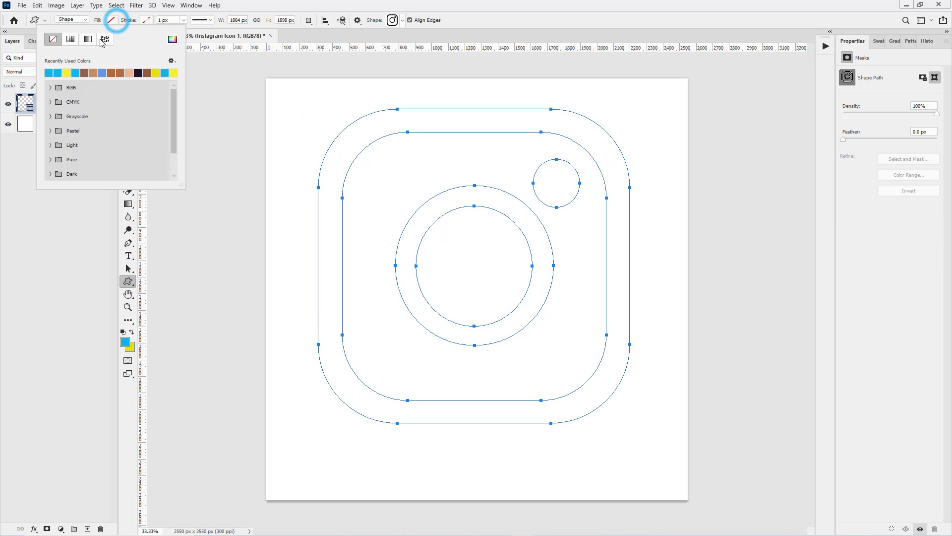
pyautogui.click(58, 73)
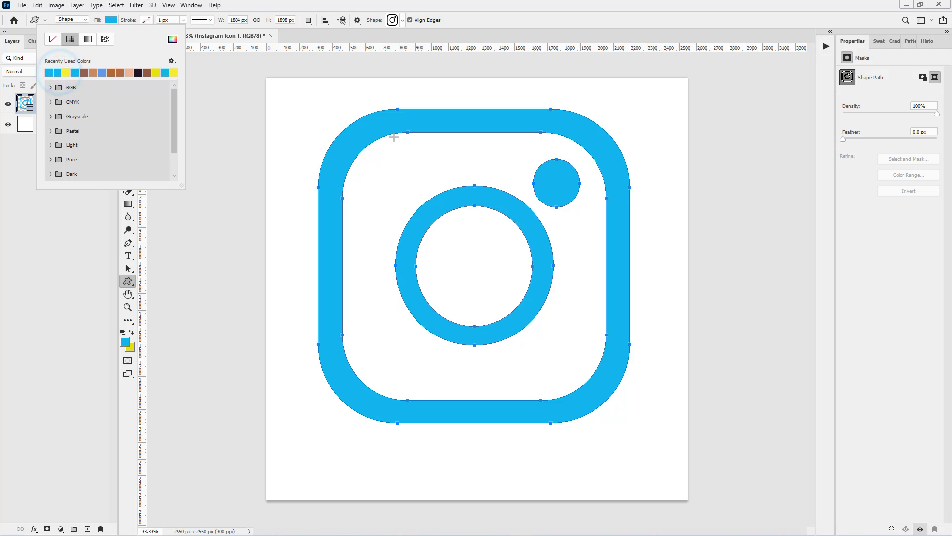
pyautogui.press('Return')
pyautogui.press('v')
pyautogui.moveTo(440, 131); pyautogui.dragTo(441, 144)
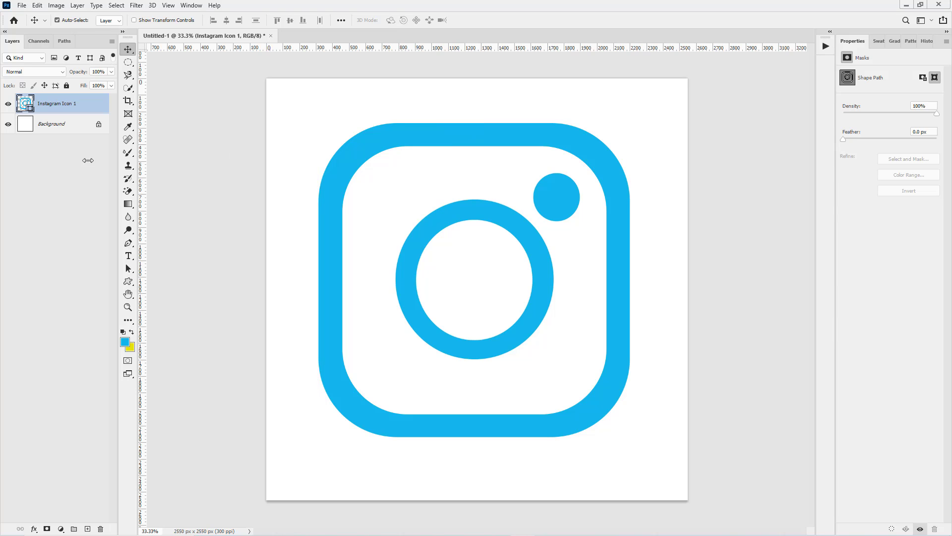
# Hide the Instagram icon layer and draw the circular Facebook icon custom shape at about 1656 by 1665 px.
pyautogui.click(8, 103)
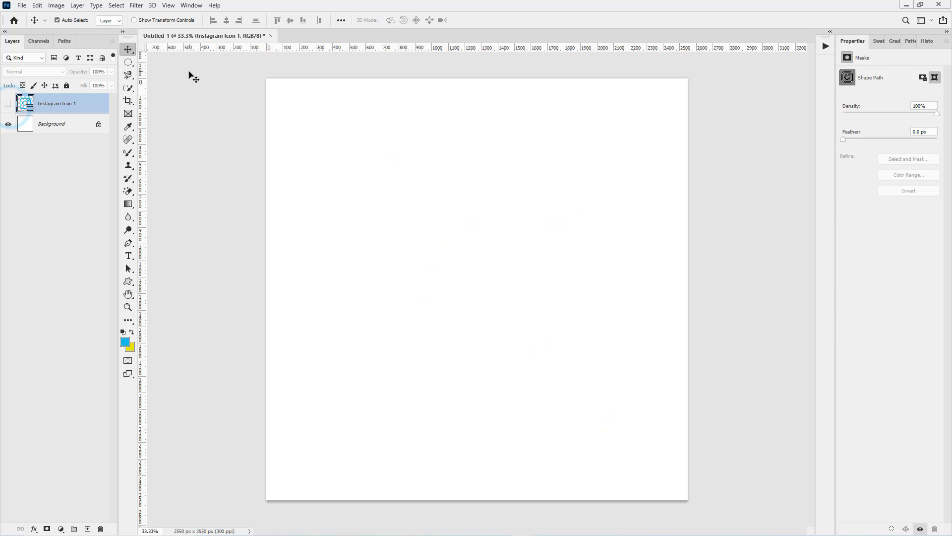
pyautogui.press('u')
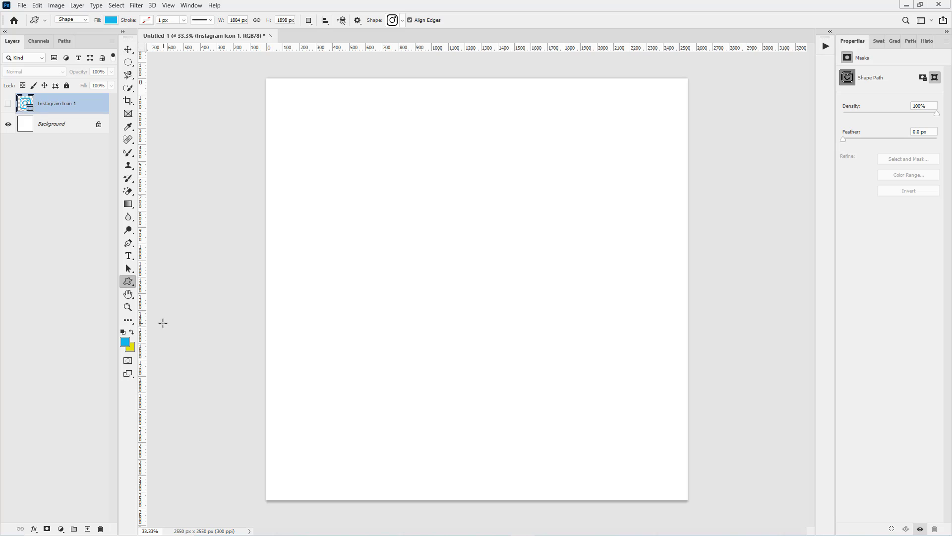
pyautogui.click(402, 21)
pyautogui.doubleClick(291, 99)
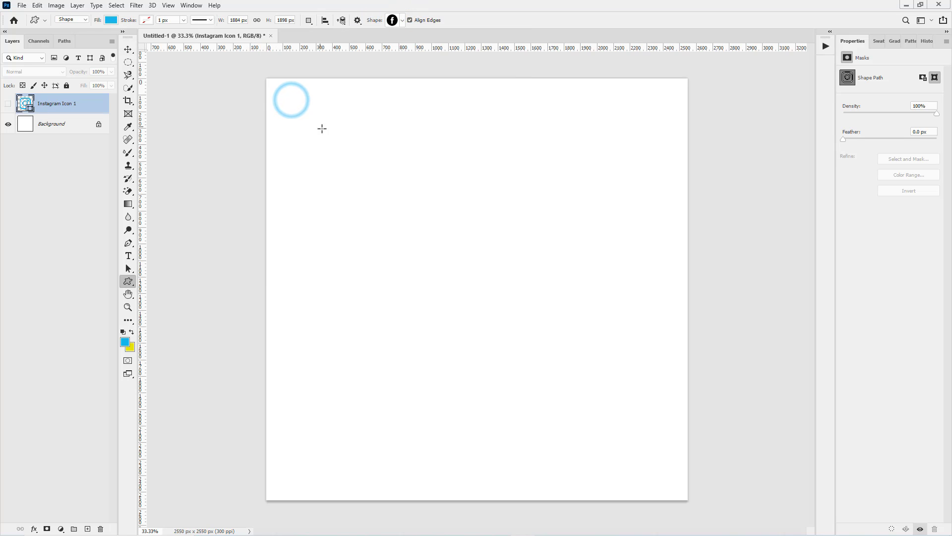
pyautogui.moveTo(332, 141); pyautogui.dragTo(604, 491)
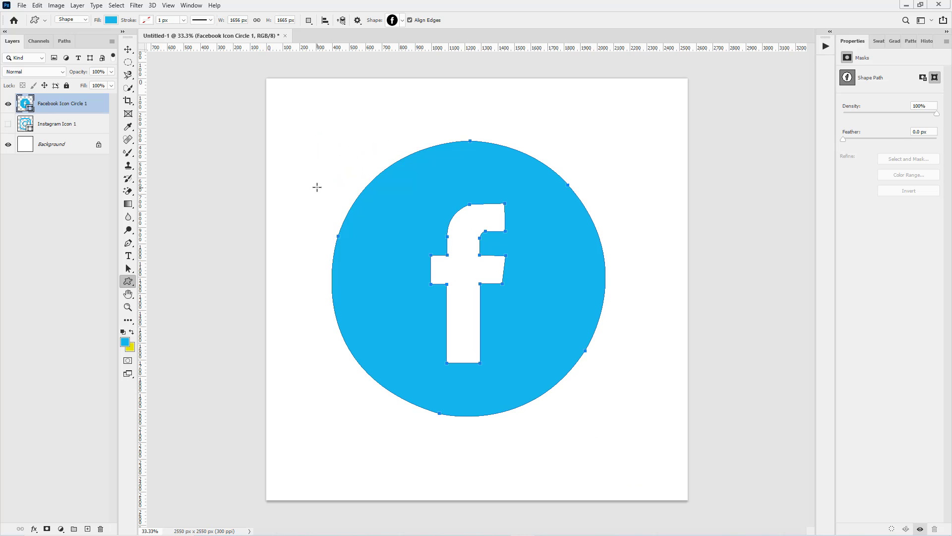
# Scale the Facebook circle down to a small icon and place it in the left part of the canvas.
pyautogui.press('v')
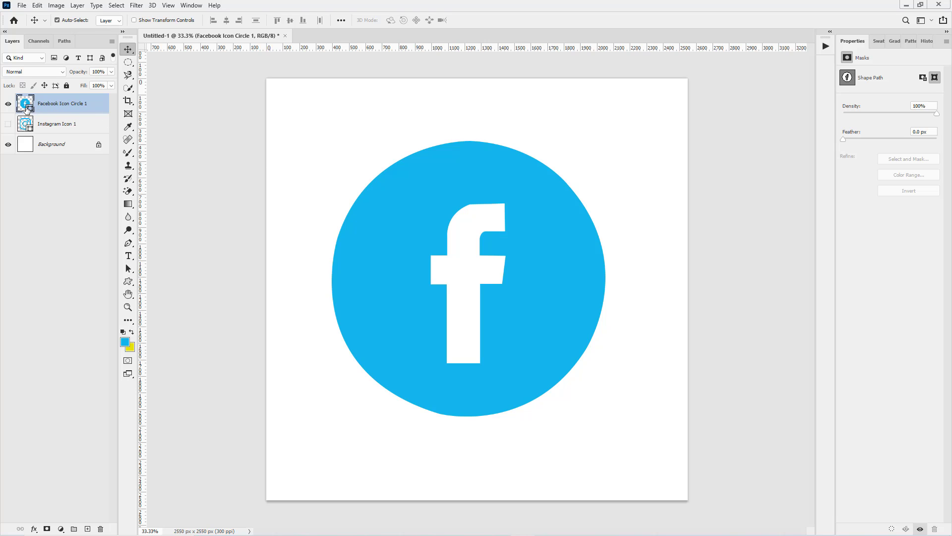
pyautogui.click(7, 104)
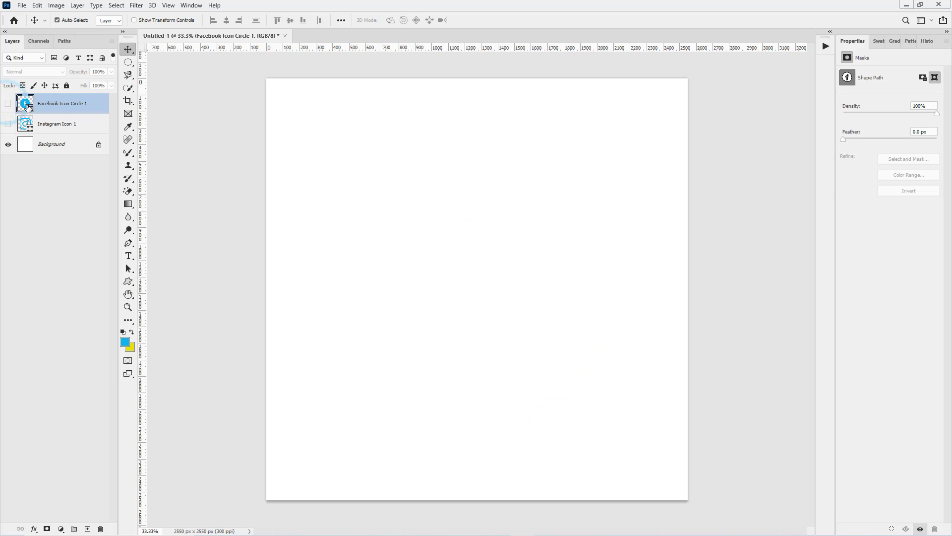
pyautogui.click(8, 103)
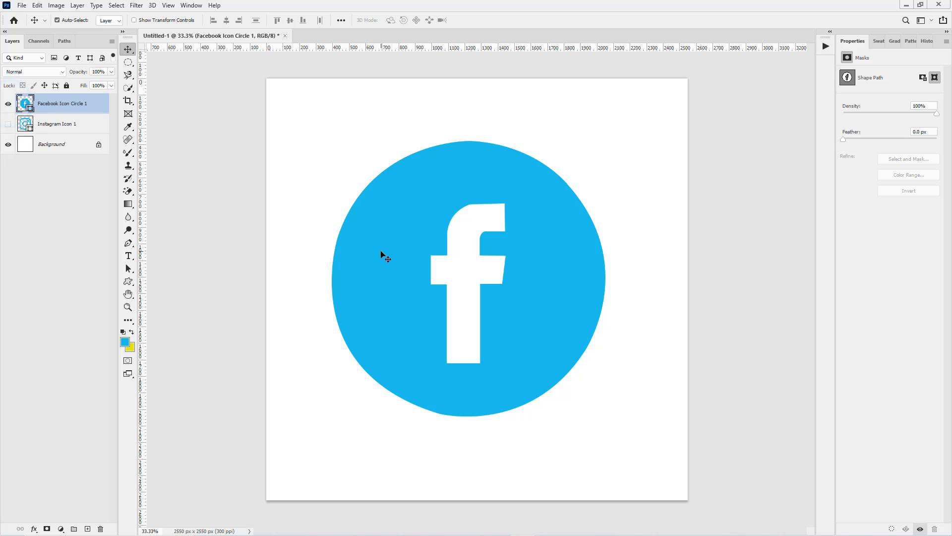
pyautogui.hotkey('ctrl', 't')
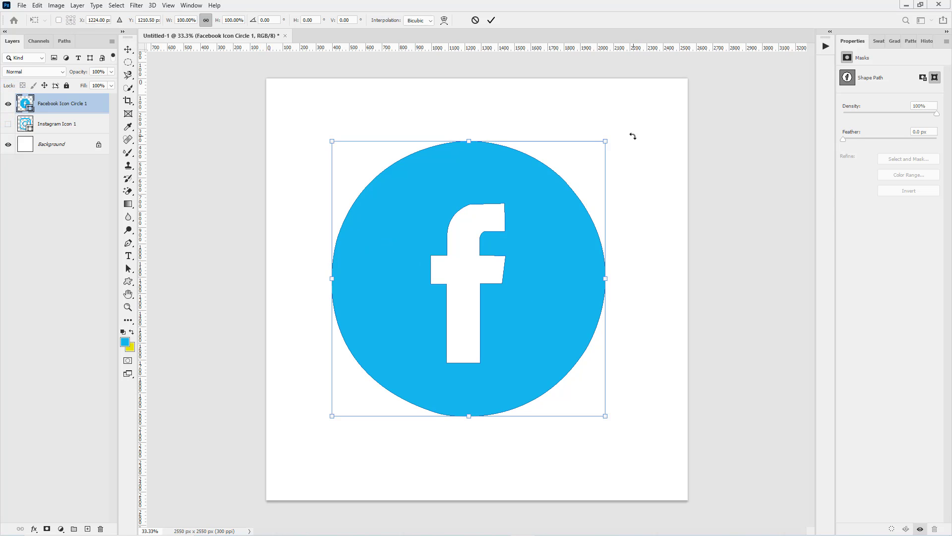
pyautogui.moveTo(605, 139); pyautogui.dragTo(342, 261)
pyautogui.press('Return')
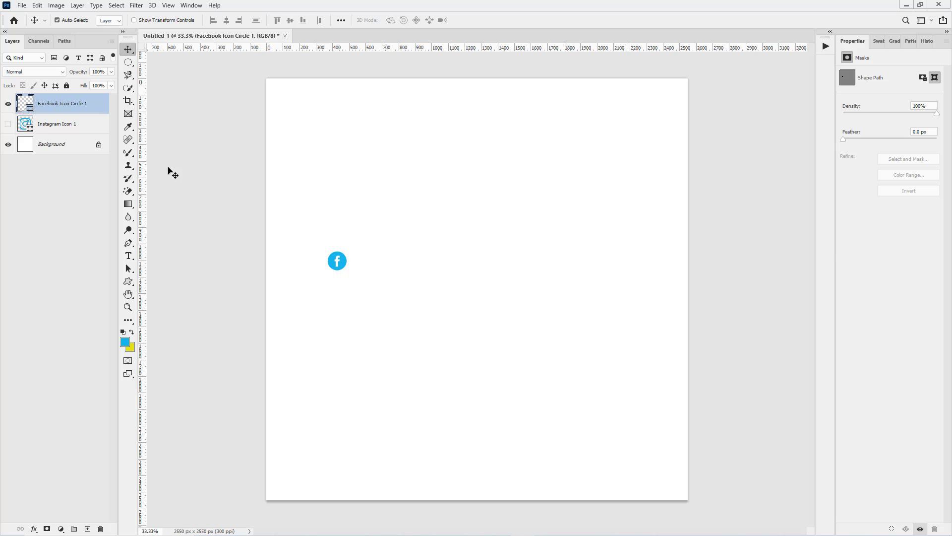
# Show the Instagram icon layer, scale it down to match the Facebook icon, and place it directly below.
pyautogui.click(7, 125)
pyautogui.click(57, 124)
pyautogui.hotkey('ctrl', 't')
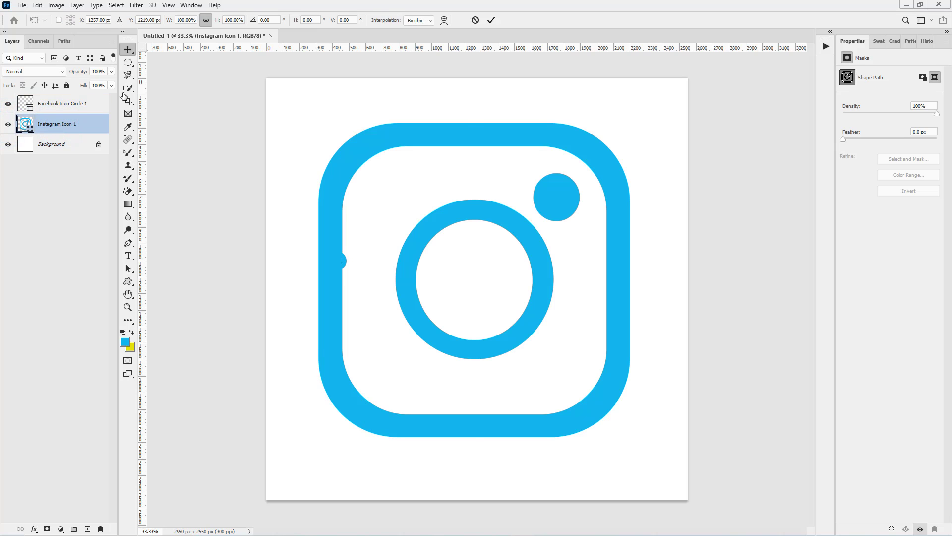
pyautogui.moveTo(631, 123); pyautogui.dragTo(343, 307)
pyautogui.press('Return')
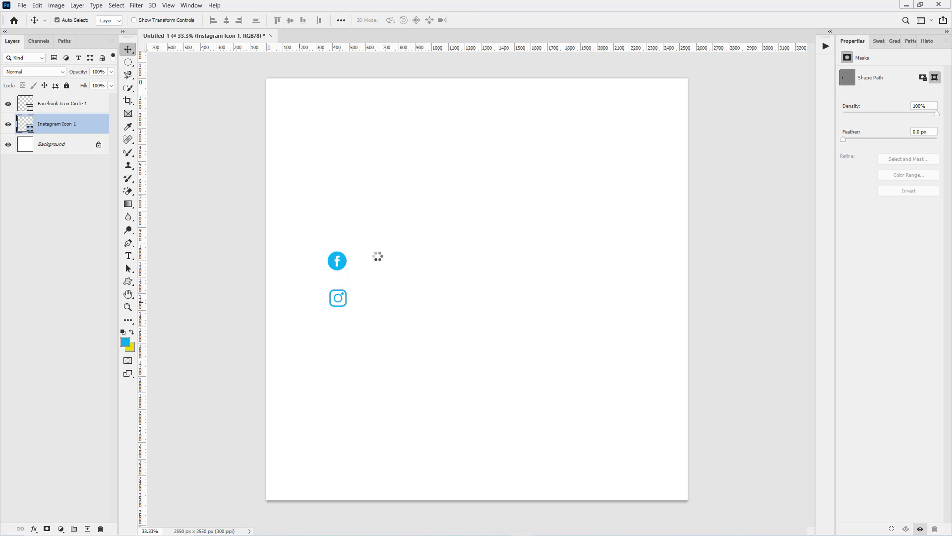
# Start a text line just beside the Facebook icon, on its outer right side.
pyautogui.press('t')
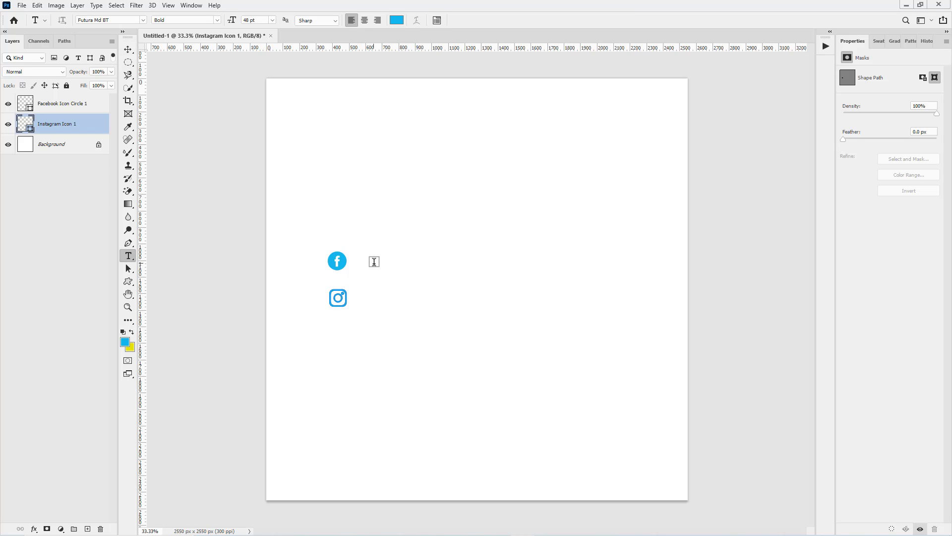
pyautogui.click(374, 262)
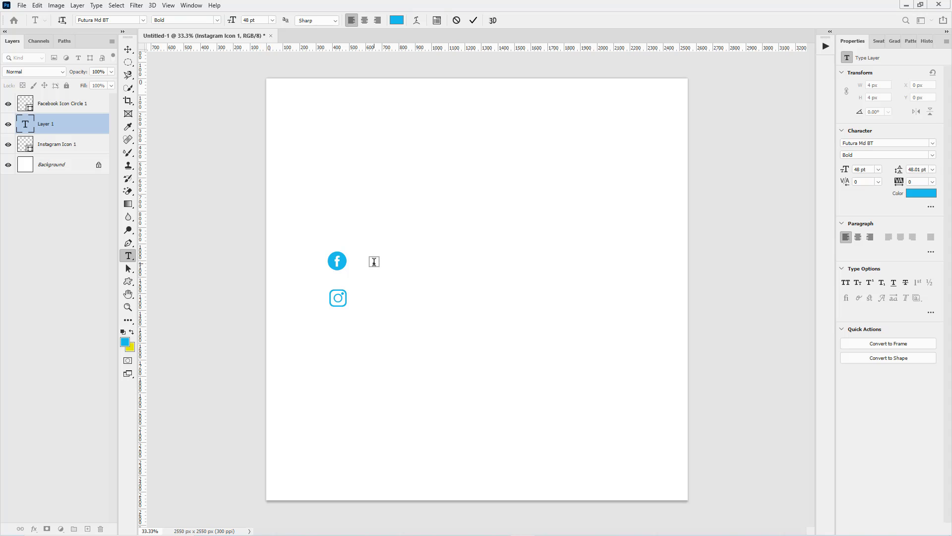
pyautogui.write('@')
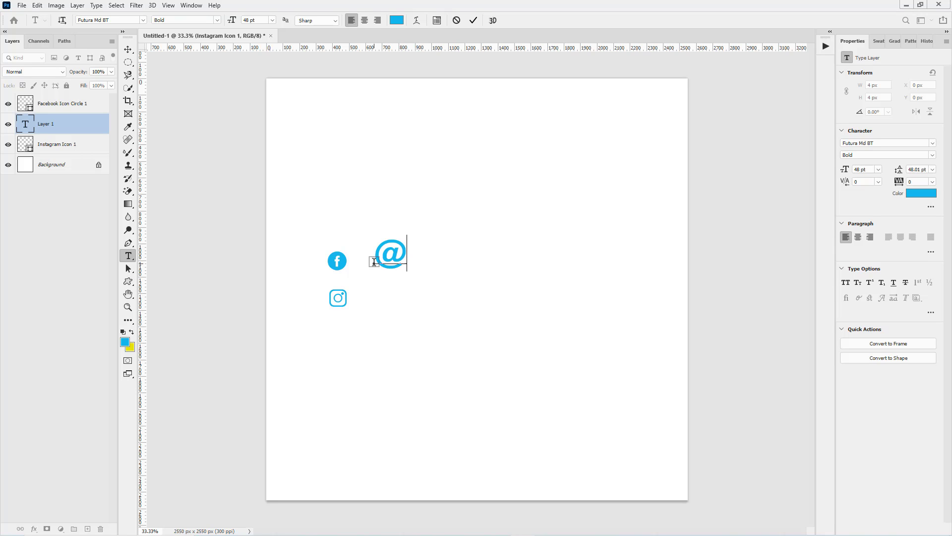
pyautogui.write('tlc')
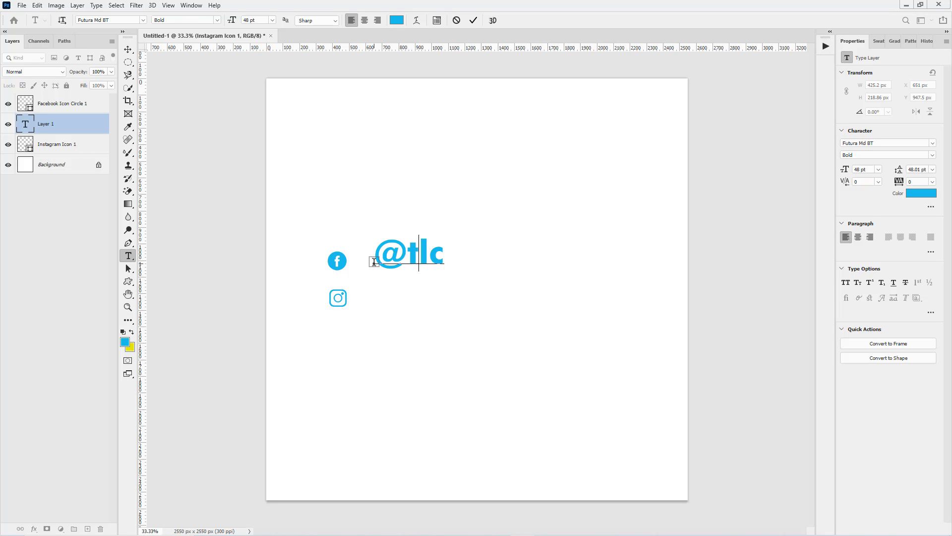
pyautogui.press('BackSpace')
pyautogui.press('BackSpace')
pyautogui.press('BackSpace')
pyautogui.press('BackSpace')
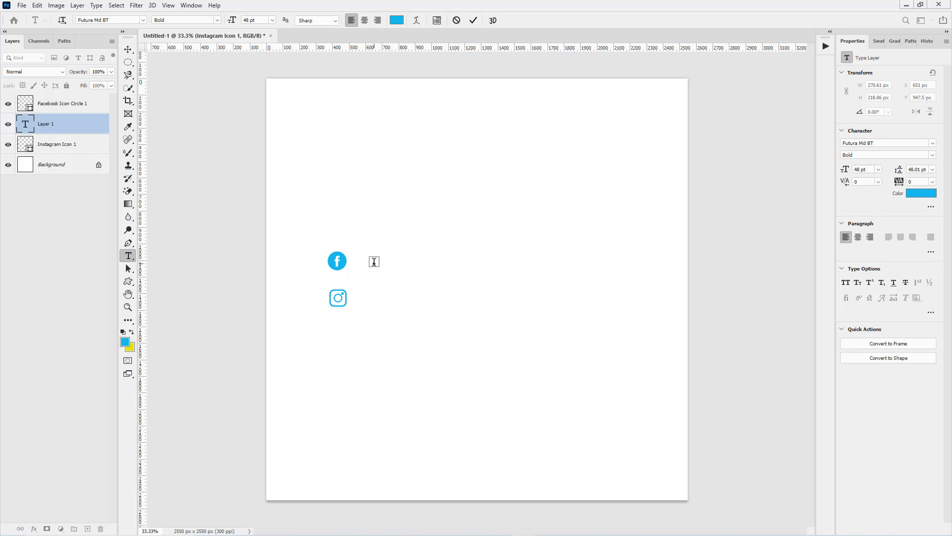
# Enter TLCLearn as the text beside the Facebook icon and commit it.
pyautogui.write('TLC')
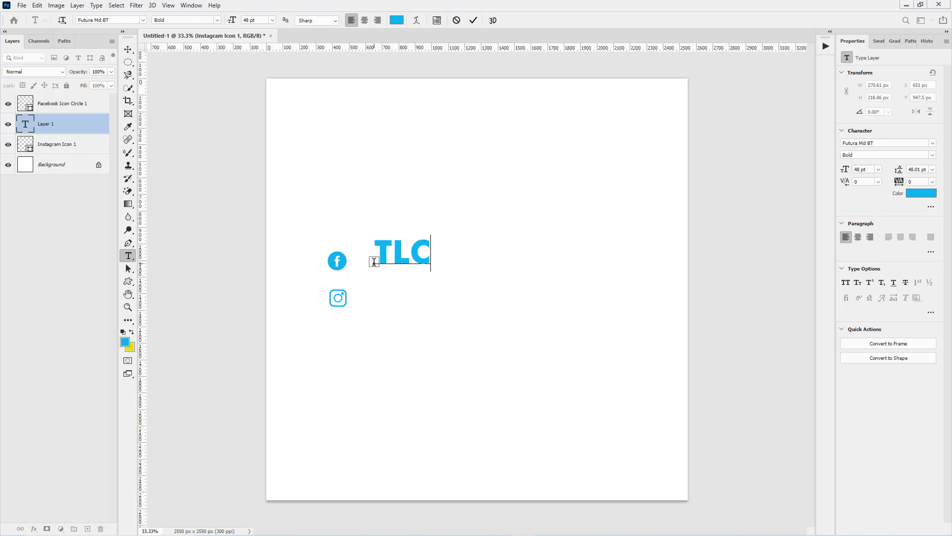
pyautogui.write('Learn')
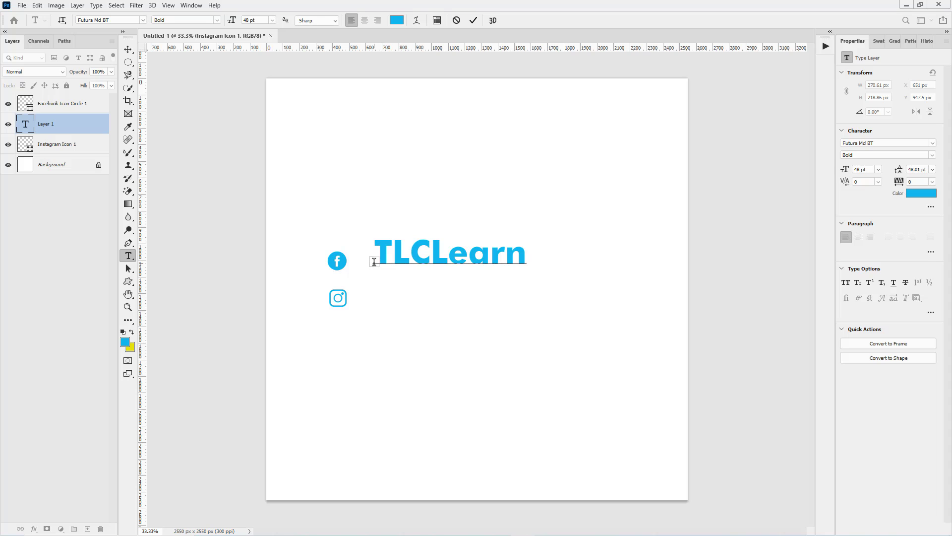
pyautogui.click(128, 49)
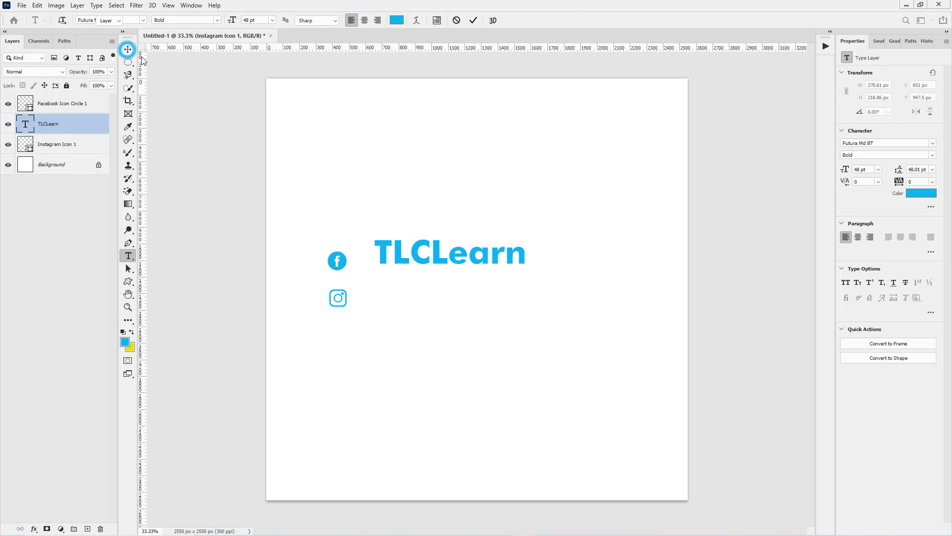
# Insert a space so the text reads TLC Learn, and move it level with the Facebook icon.
pyautogui.doubleClick(432, 254)
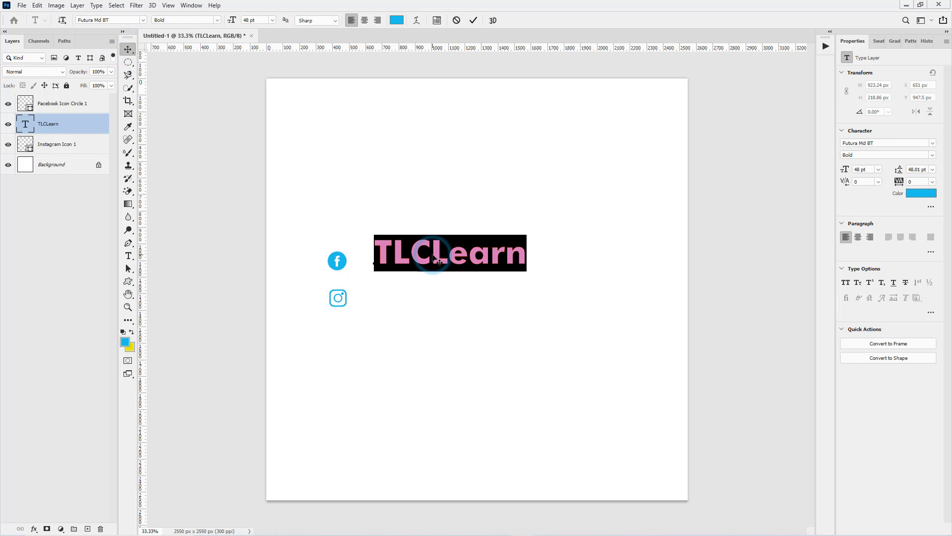
pyautogui.click(432, 254)
pyautogui.doubleClick(432, 254)
pyautogui.click(432, 253)
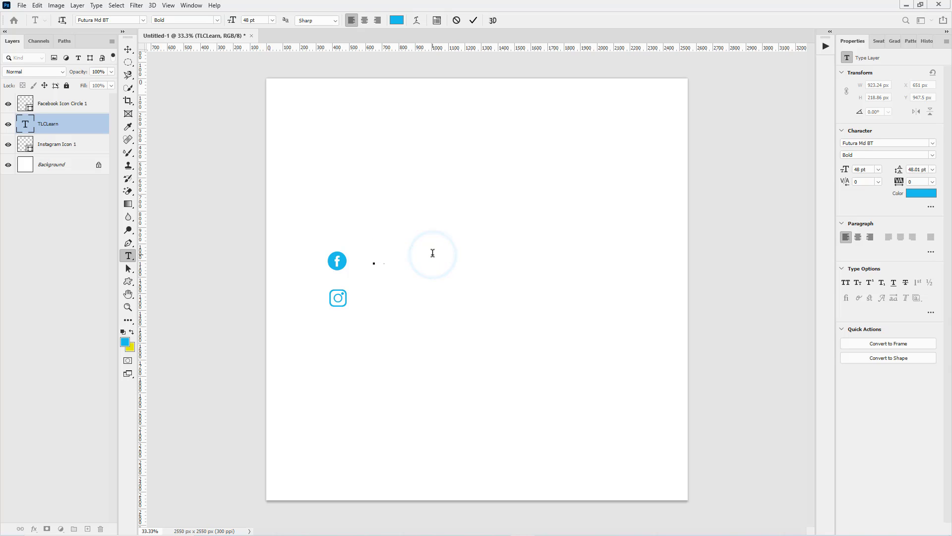
pyautogui.hotkey('ctrl', 'z')
pyautogui.click(432, 253)
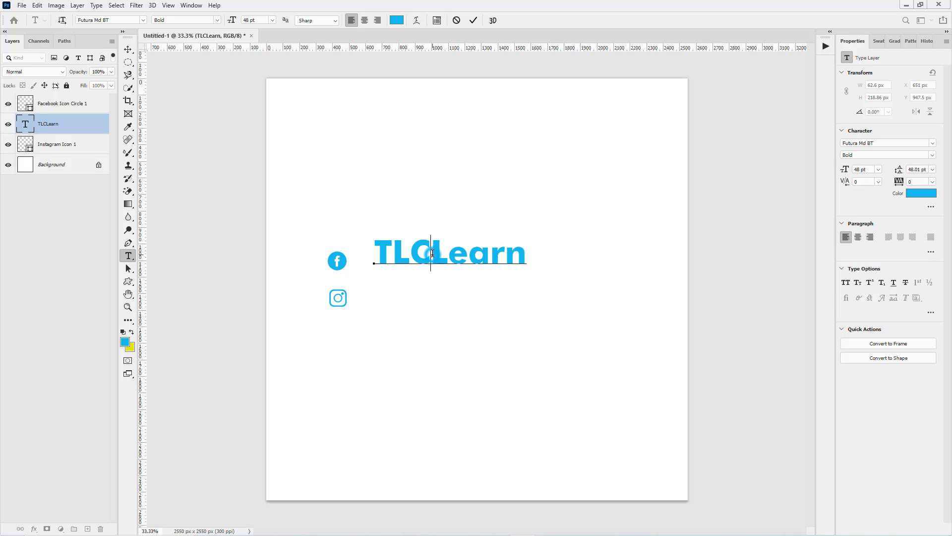
pyautogui.click(128, 49)
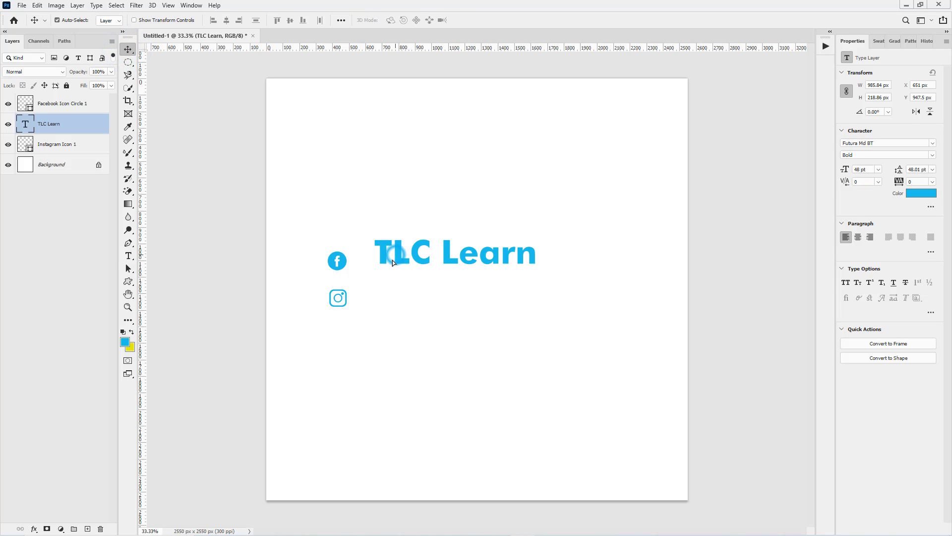
pyautogui.moveTo(393, 261); pyautogui.dragTo(389, 266)
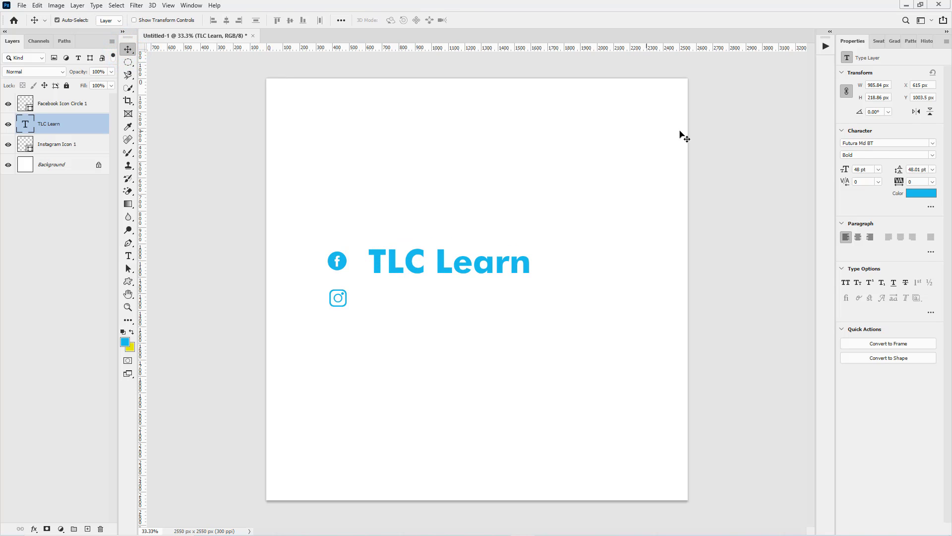
# Set the TLC Learn text to the Medium font style at 30 pt.
pyautogui.click(932, 155)
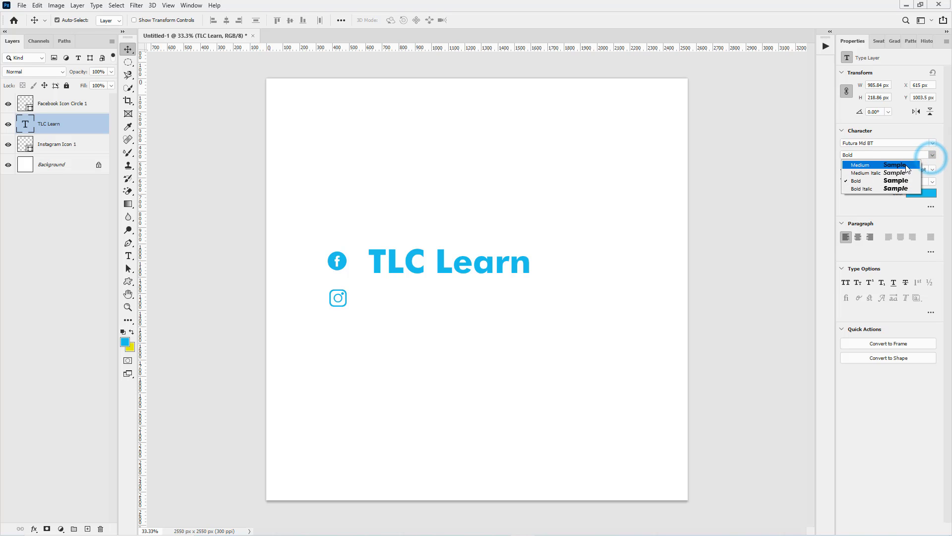
pyautogui.click(876, 166)
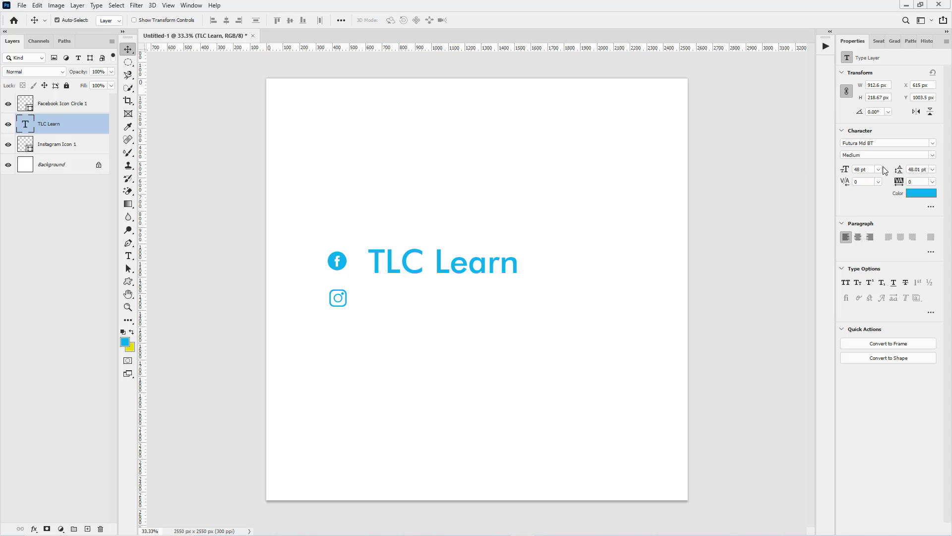
pyautogui.click(879, 169)
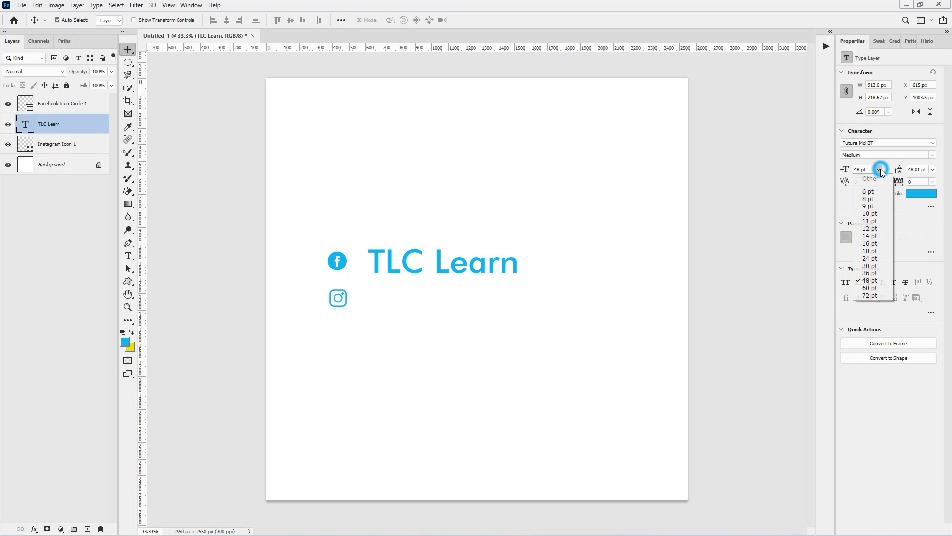
pyautogui.click(870, 267)
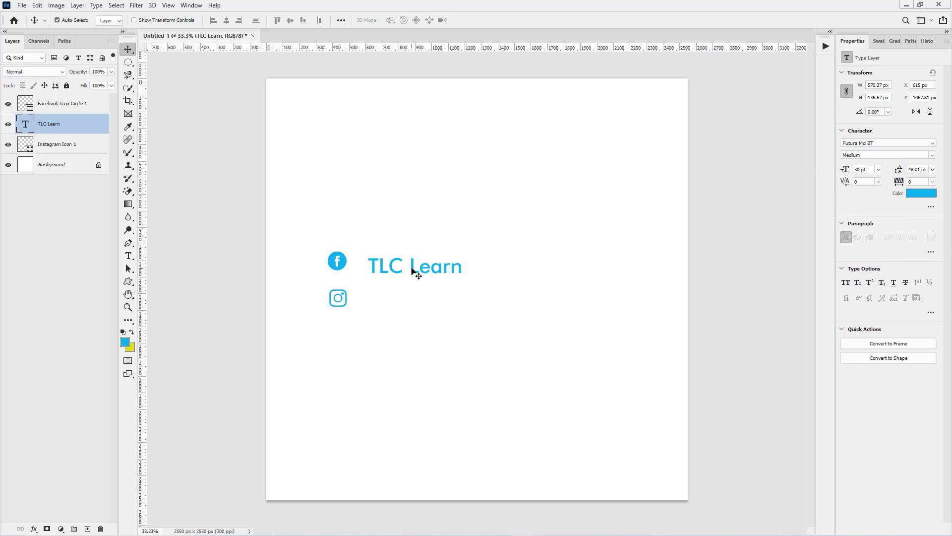
pyautogui.moveTo(413, 270); pyautogui.dragTo(407, 300)
pyautogui.hotkey('ctrl', 'z')
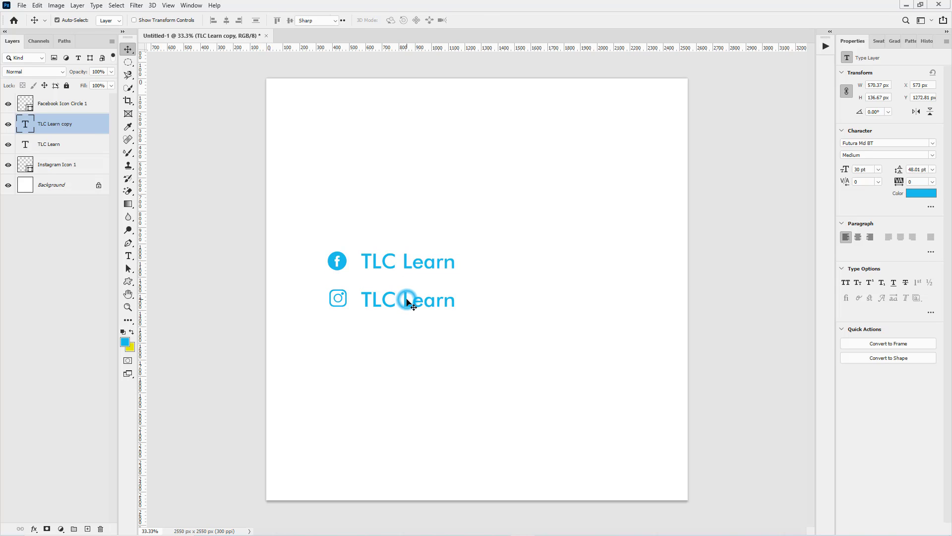
pyautogui.doubleClick(408, 300)
pyautogui.write('@')
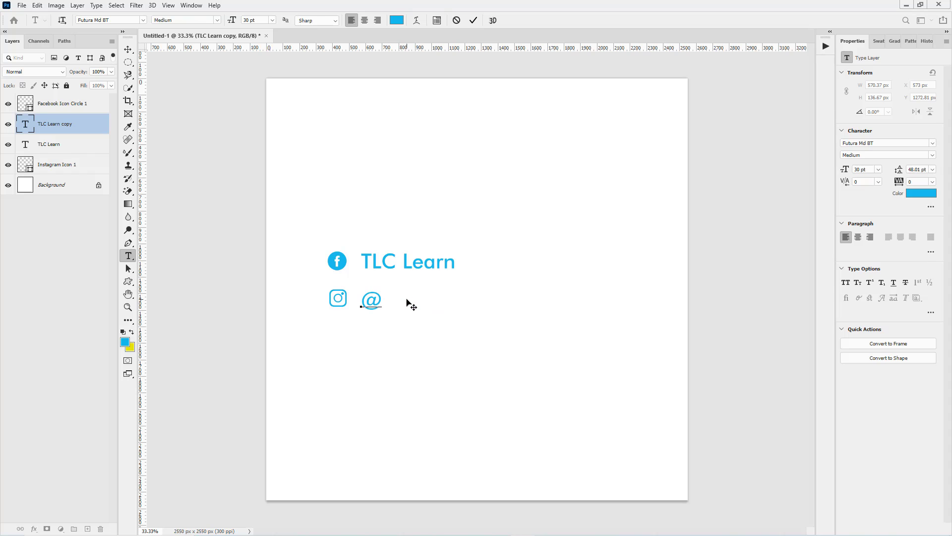
pyautogui.write('tl learn')
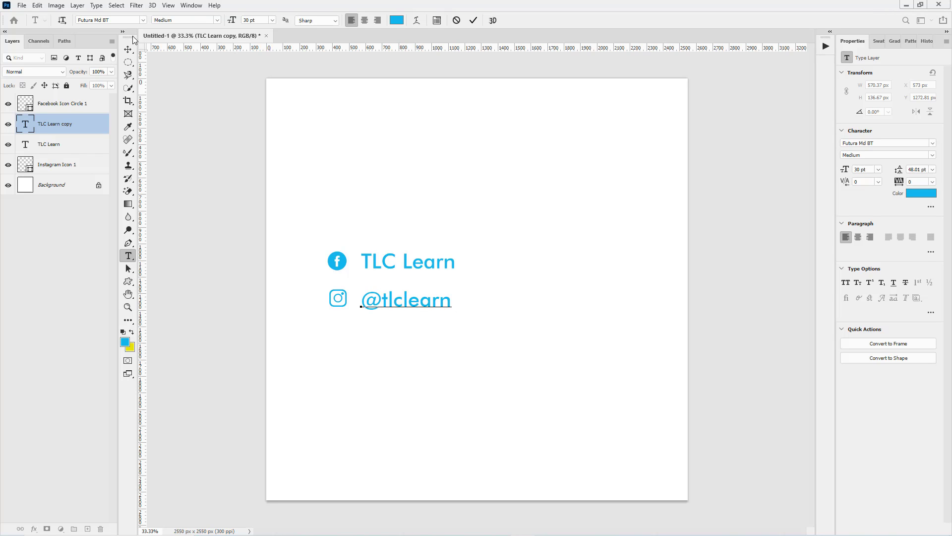
pyautogui.click(129, 49)
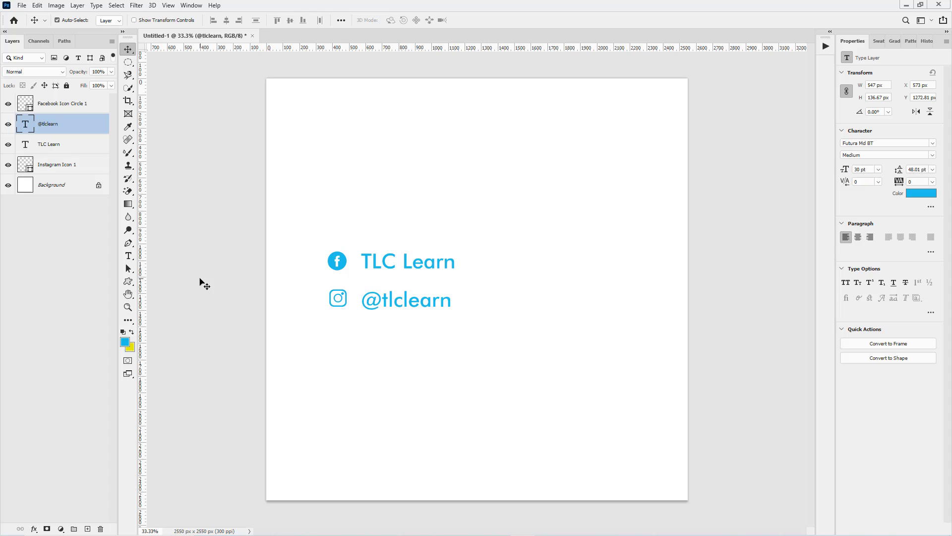
pyautogui.click(184, 146)
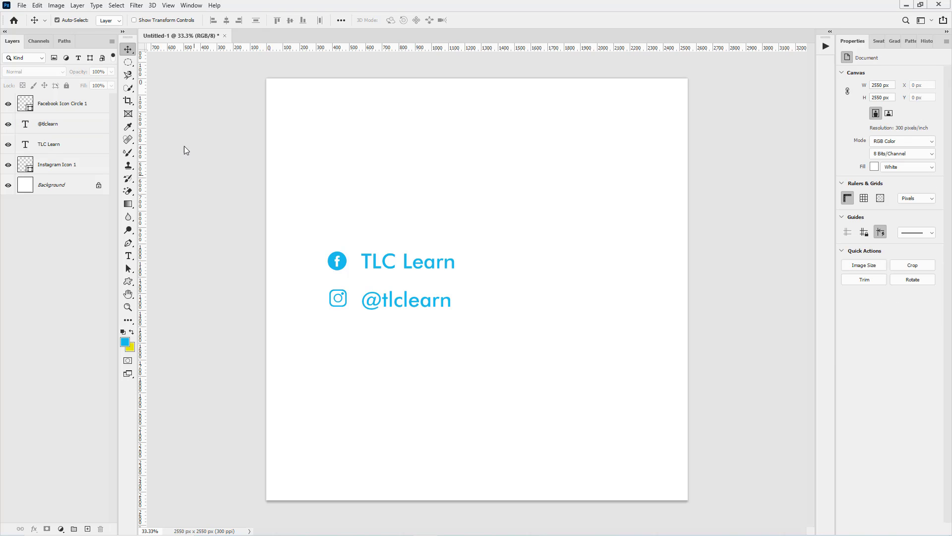
# Hide the Facebook icon, Instagram icon and both text layers, leaving only the background visible.
pyautogui.click(8, 104)
pyautogui.click(9, 124)
pyautogui.click(9, 144)
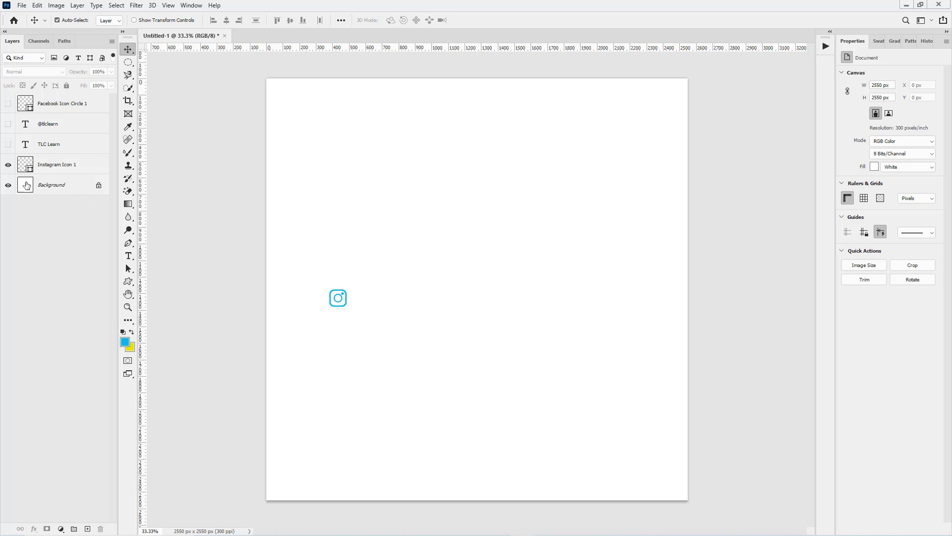
pyautogui.click(7, 166)
# Select the cursor, Facebook and Instagram custom shapes together and start exporting the selected shapes.
pyautogui.press('u')
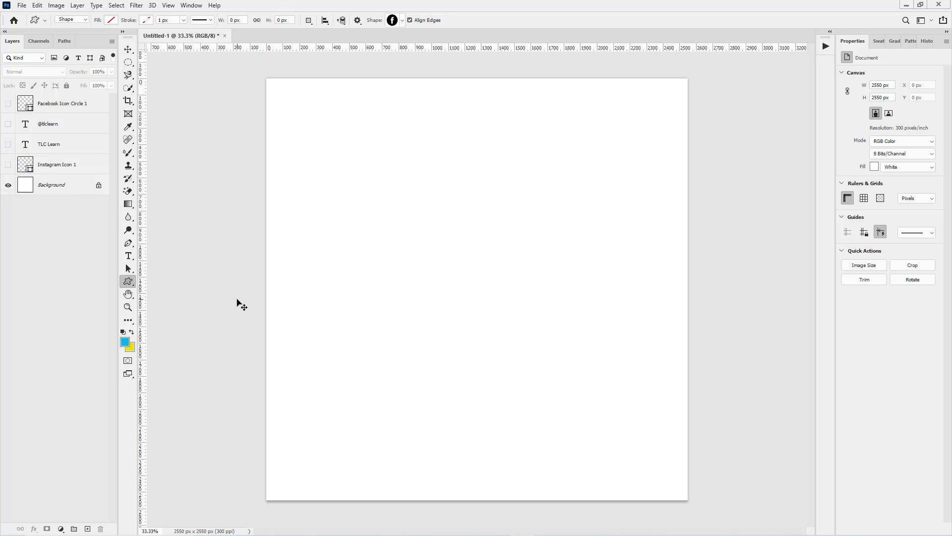
pyautogui.click(402, 21)
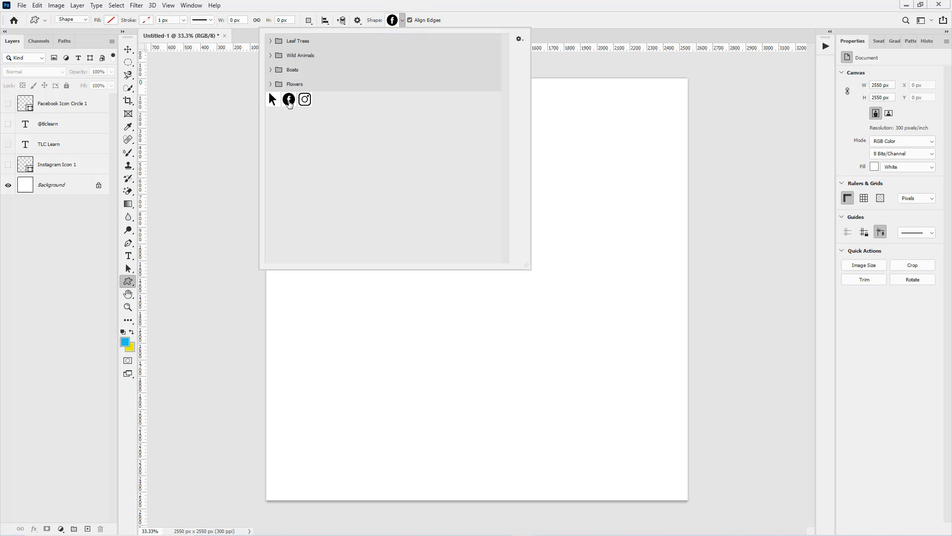
pyautogui.click(273, 99)
pyautogui.keyDown('shift'); pyautogui.click(289, 100); pyautogui.keyUp('shift')
pyautogui.keyDown('shift'); pyautogui.click(305, 99); pyautogui.keyUp('shift')
pyautogui.click(516, 40)
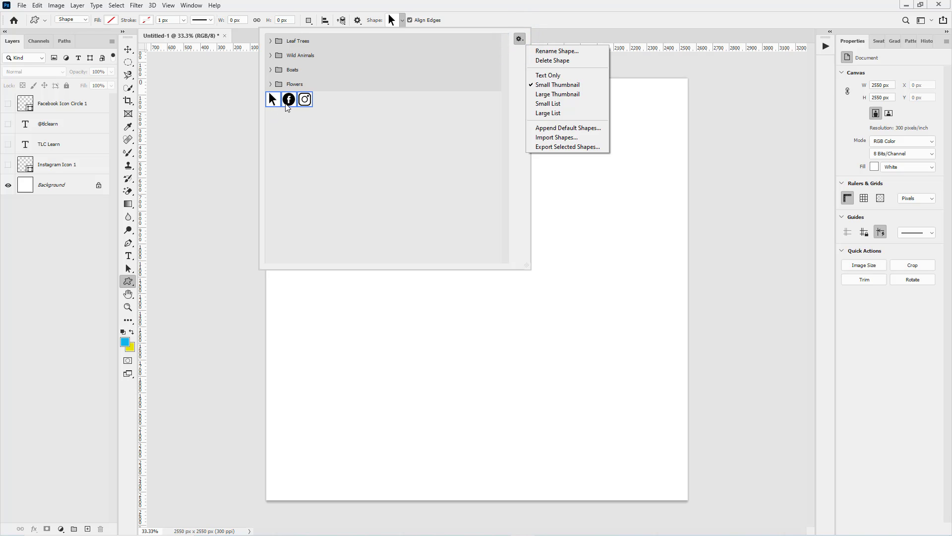
pyautogui.rightClick(287, 105)
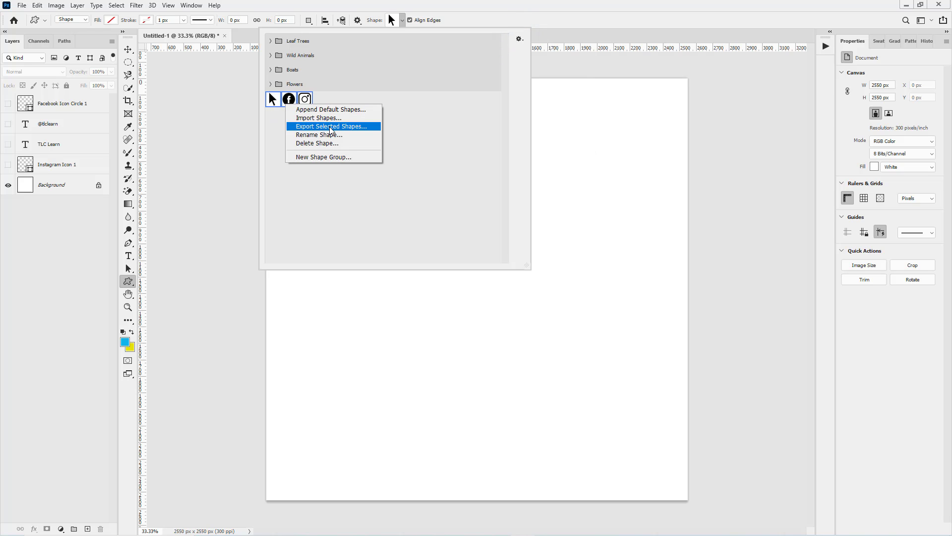
pyautogui.click(331, 127)
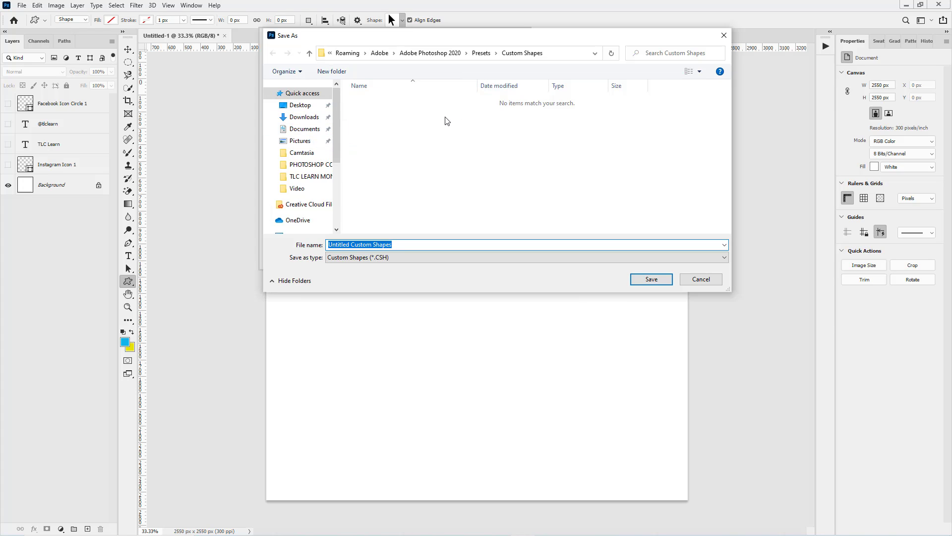
# Save the exported shapes in the Documents folder as a CSH file named Custom Social Icons.
pyautogui.click(311, 130)
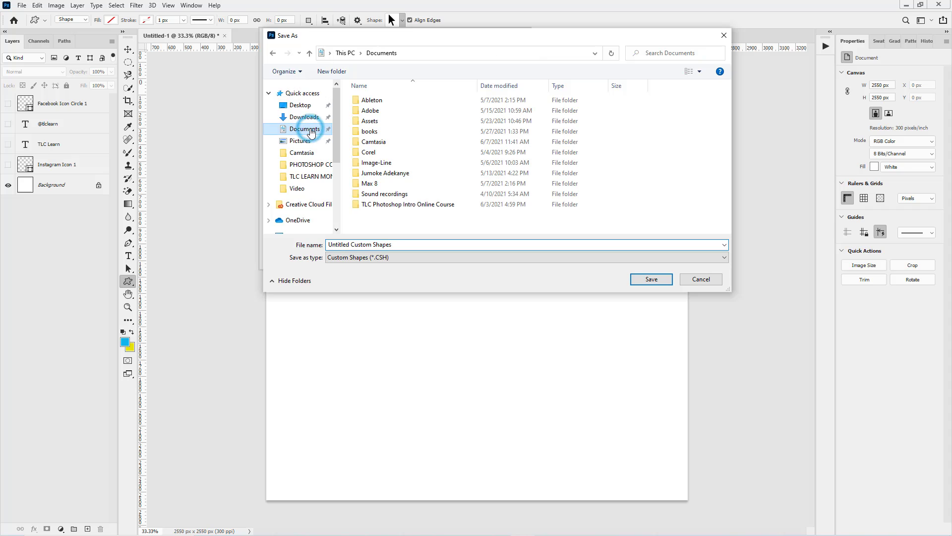
pyautogui.click(406, 244)
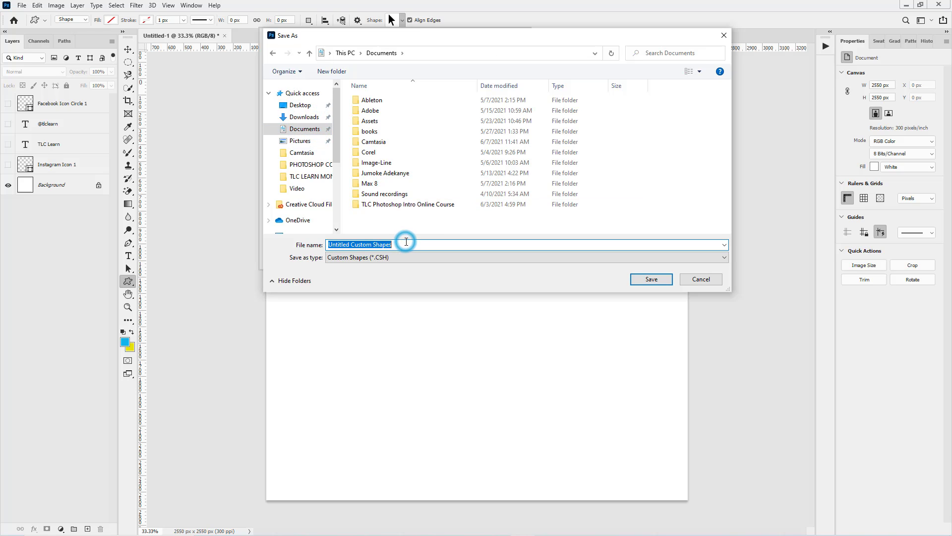
pyautogui.write('Custom')
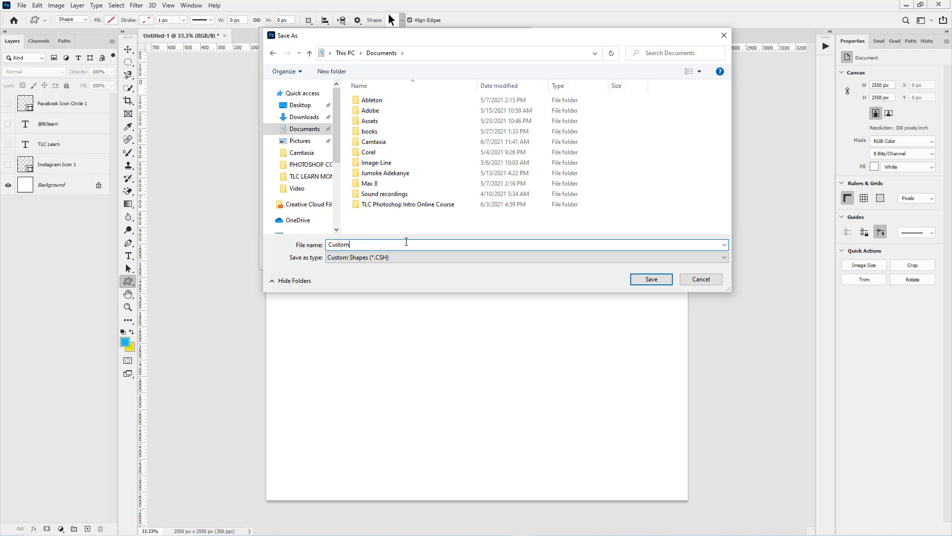
pyautogui.write('Social Icons')
pyautogui.click(650, 279)
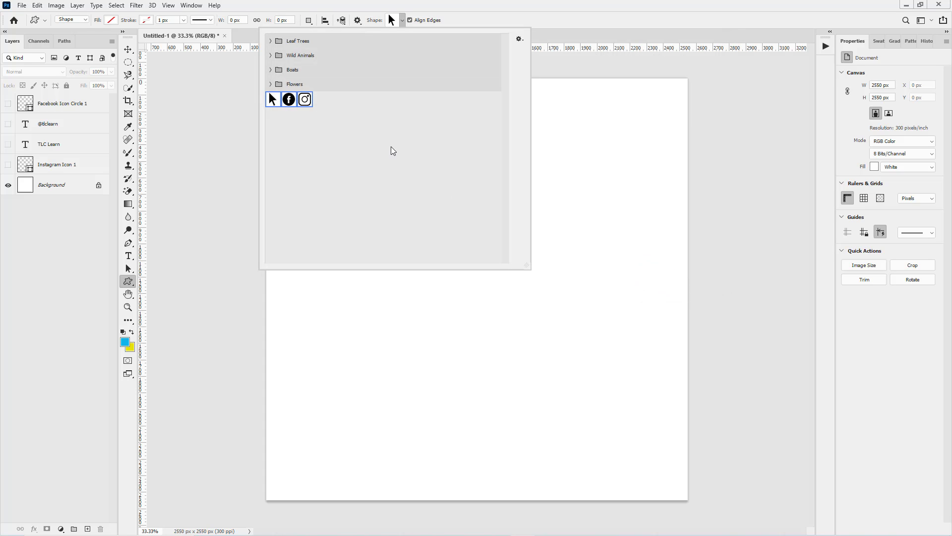
# Delete the selected cursor, Facebook and Instagram shapes from the custom shape list.
pyautogui.rightClick(289, 100)
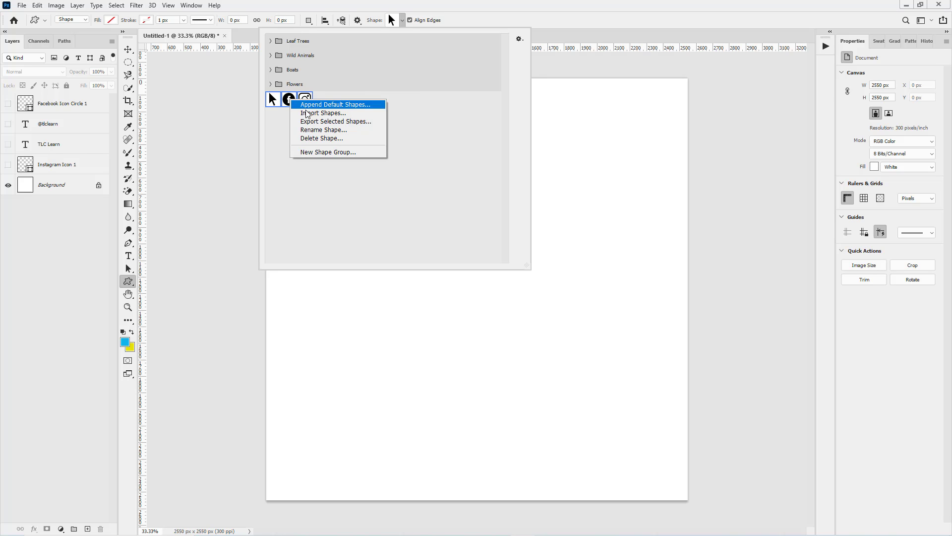
pyautogui.click(337, 138)
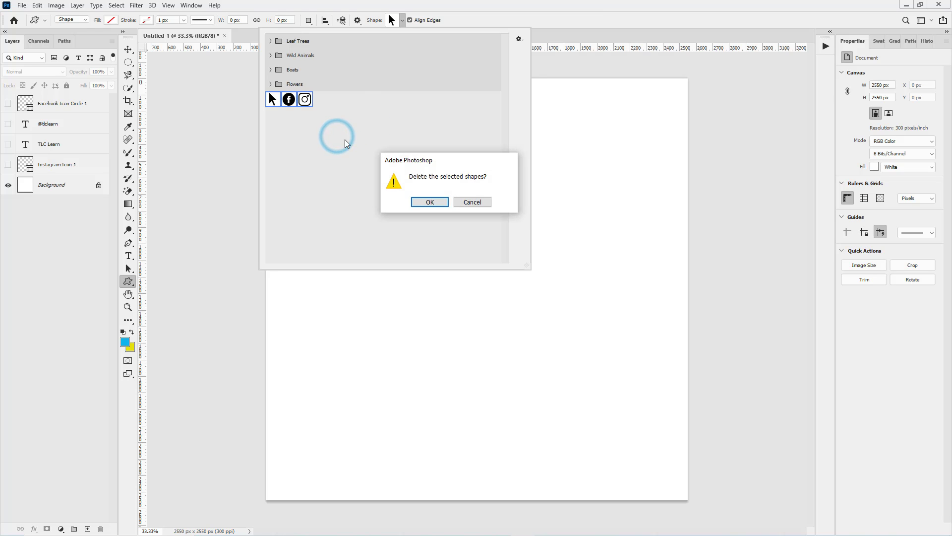
pyautogui.click(425, 200)
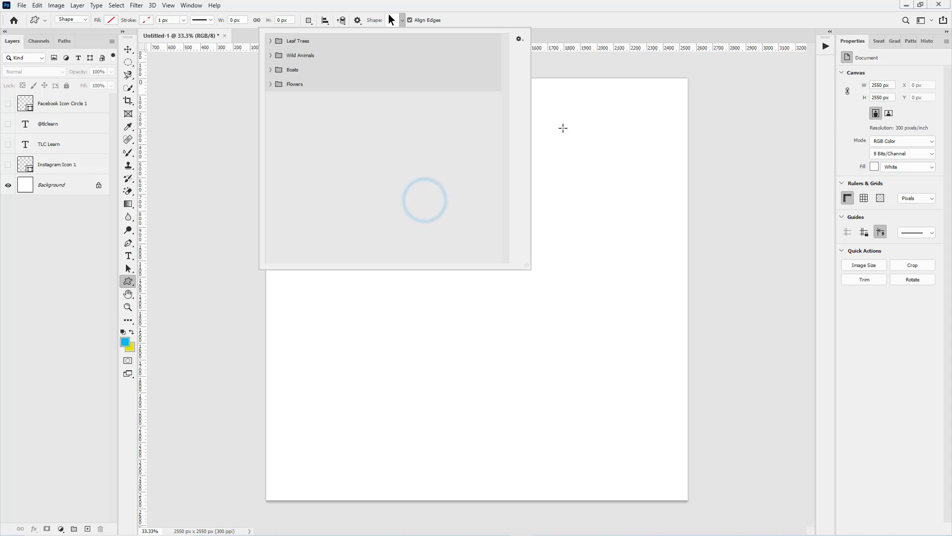
# Import the Social Icons CSH file from the Documents folder into the custom shape list.
pyautogui.click(579, 128)
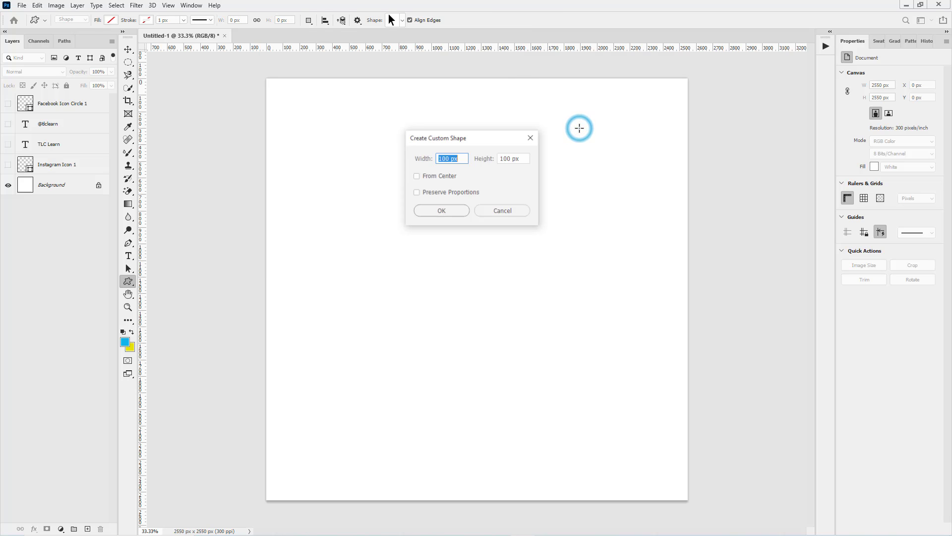
pyautogui.click(492, 211)
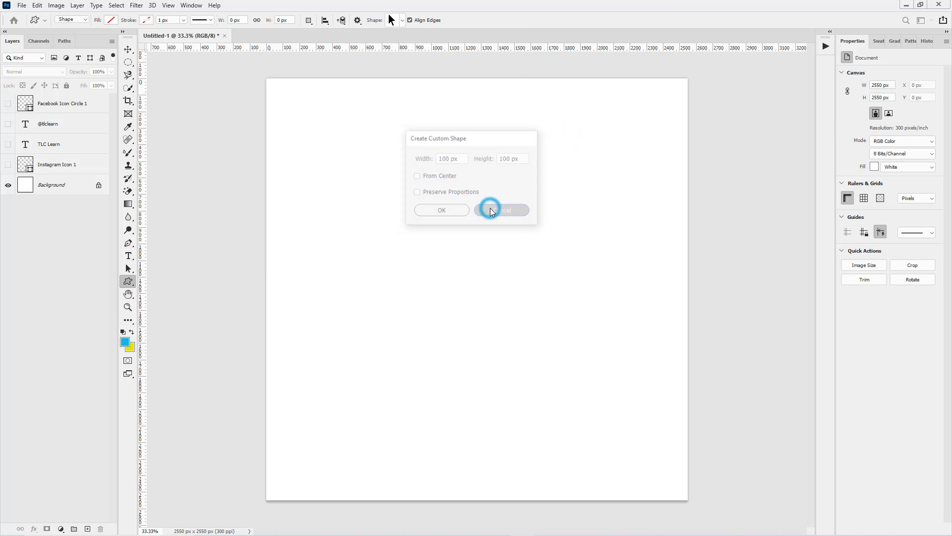
pyautogui.click(403, 21)
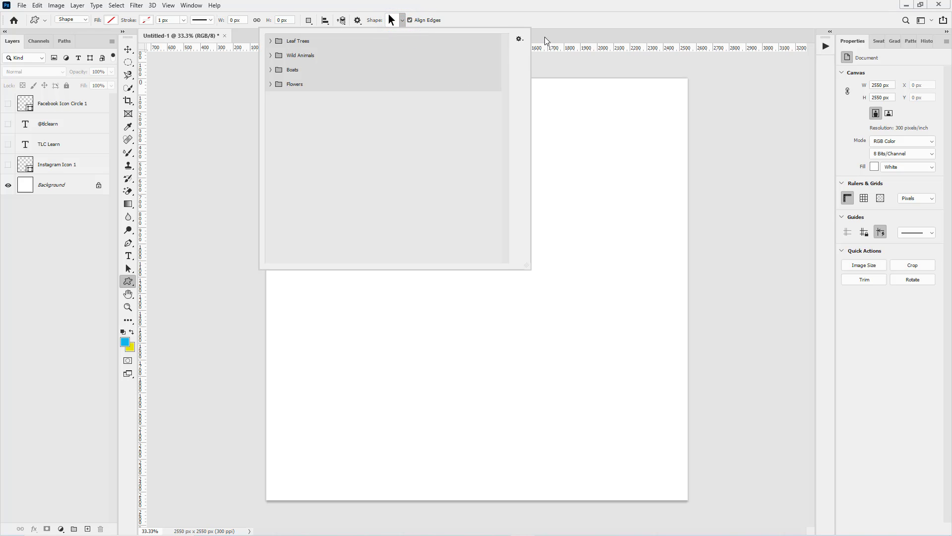
pyautogui.click(520, 38)
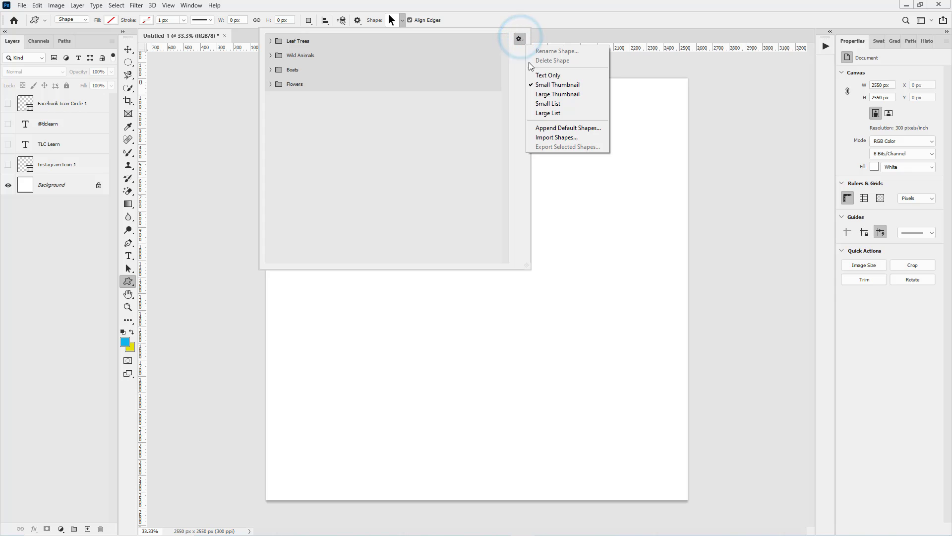
pyautogui.click(554, 137)
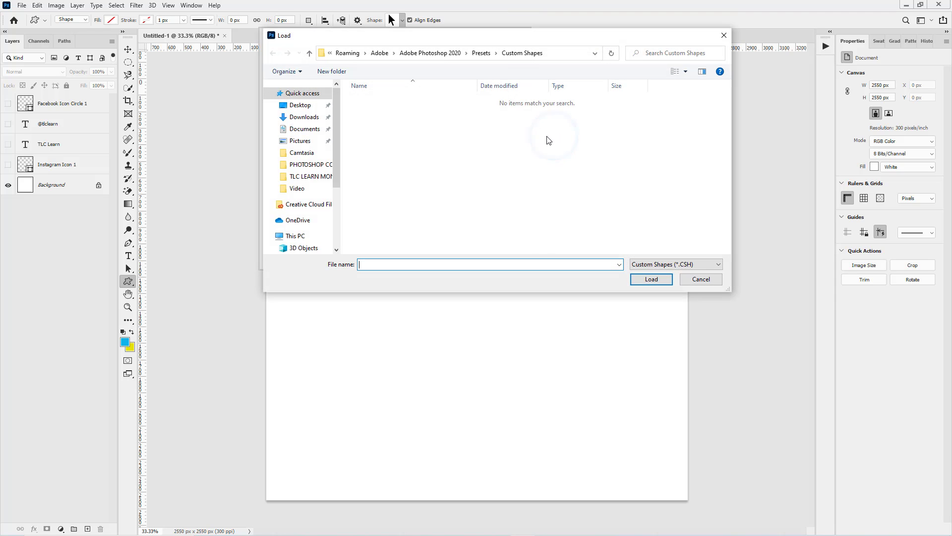
pyautogui.click(303, 130)
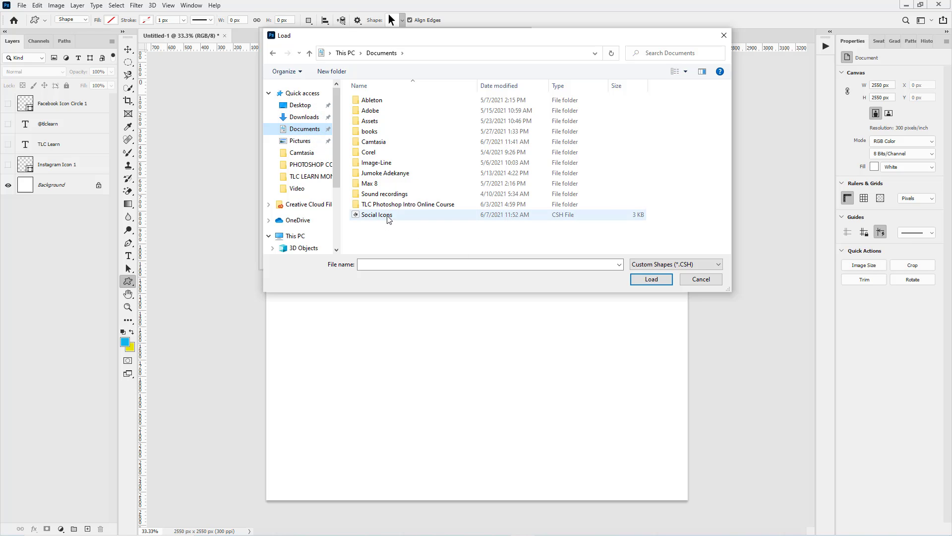
pyautogui.doubleClick(387, 216)
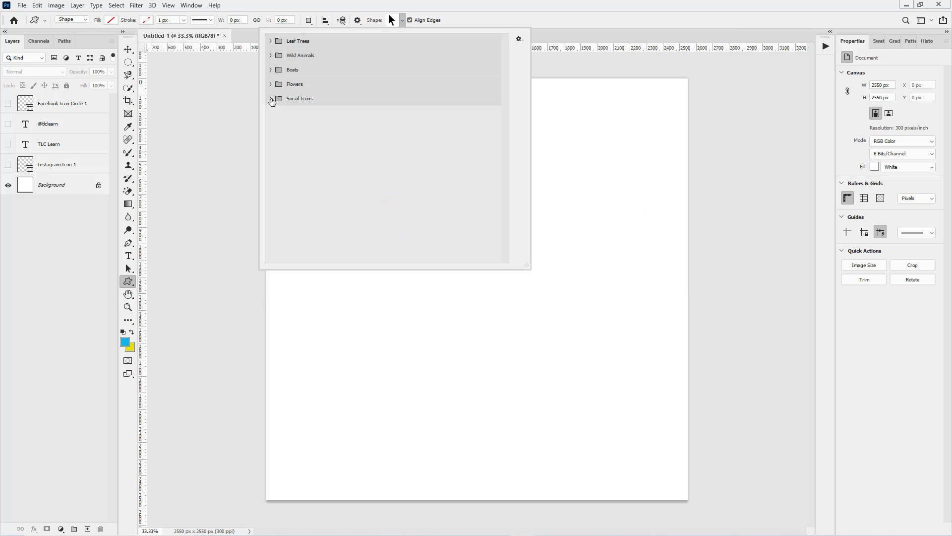
# Draw the imported Facebook shape about 870 × 875 px in the upper-left part of the canvas and fill it with light blue.
pyautogui.click(271, 99)
pyautogui.doubleClick(301, 113)
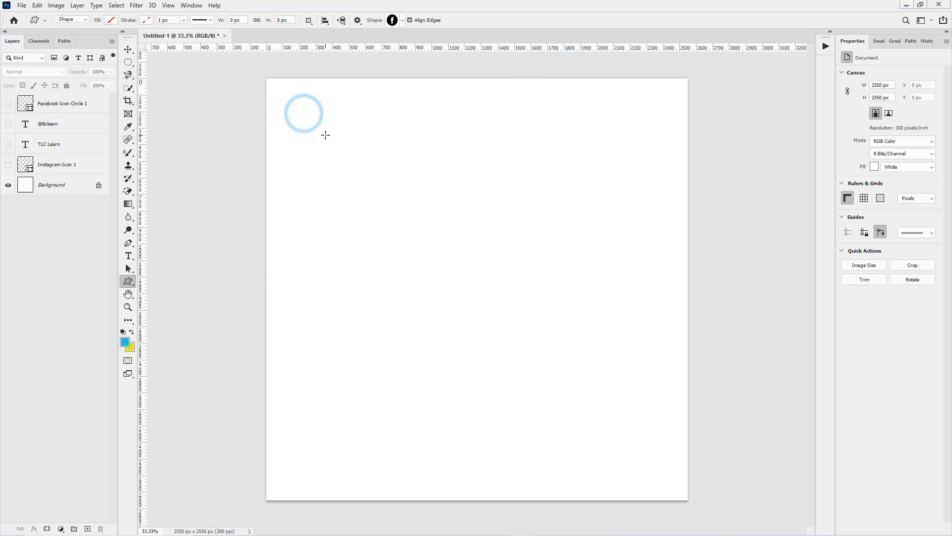
pyautogui.moveTo(324, 134); pyautogui.dragTo(469, 342)
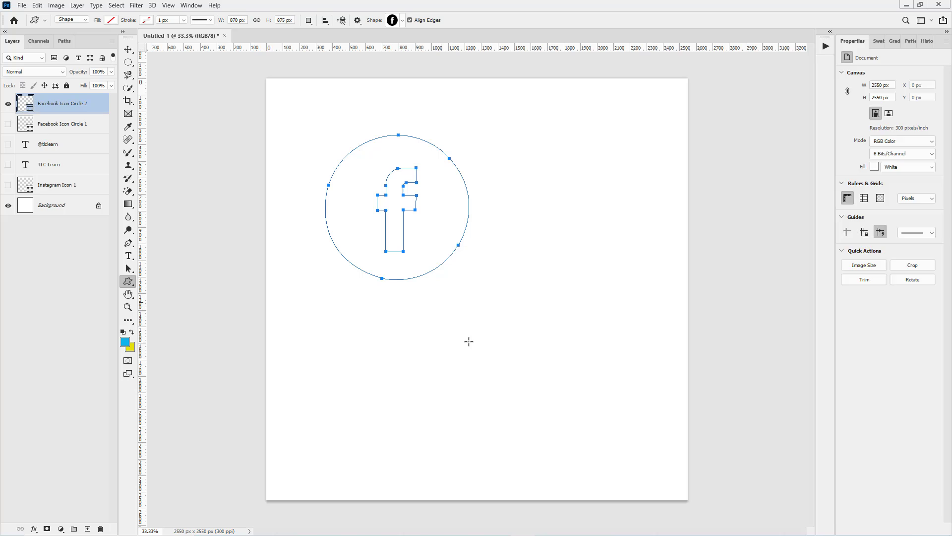
pyautogui.click(111, 19)
pyautogui.click(58, 72)
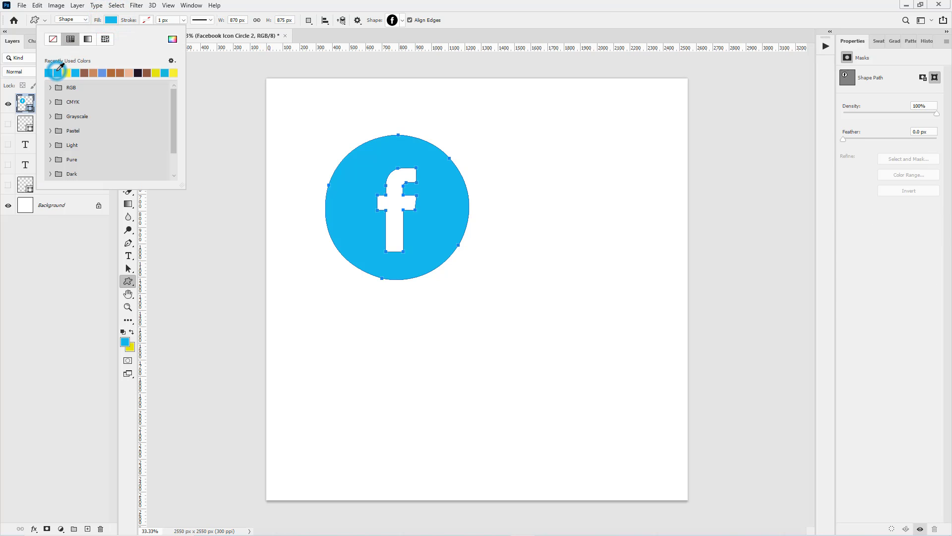
pyautogui.press('Return')
pyautogui.press('v')
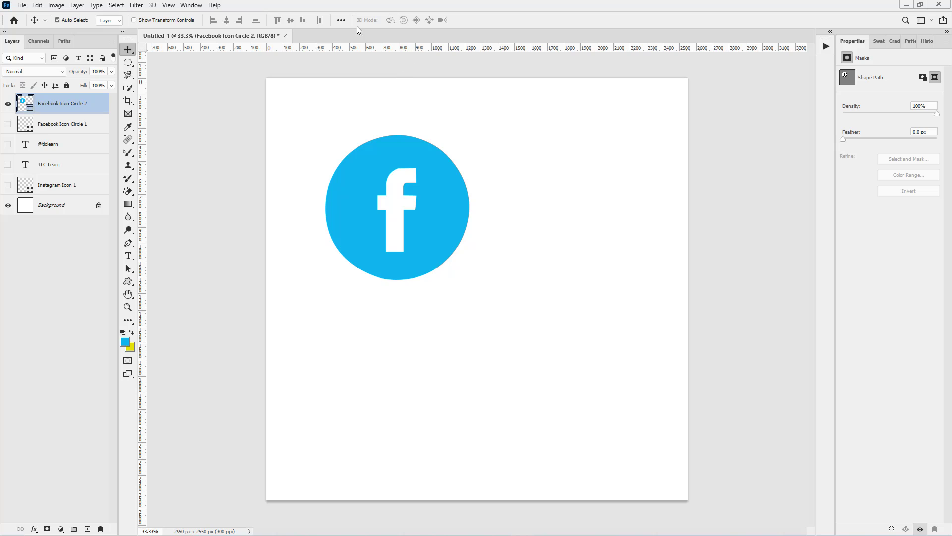
# Draw the Social Icons cursor arrow about 445 × 741 px, overlapping the Facebook circle's lower-right edge, and fill it with yellow.
pyautogui.press('u')
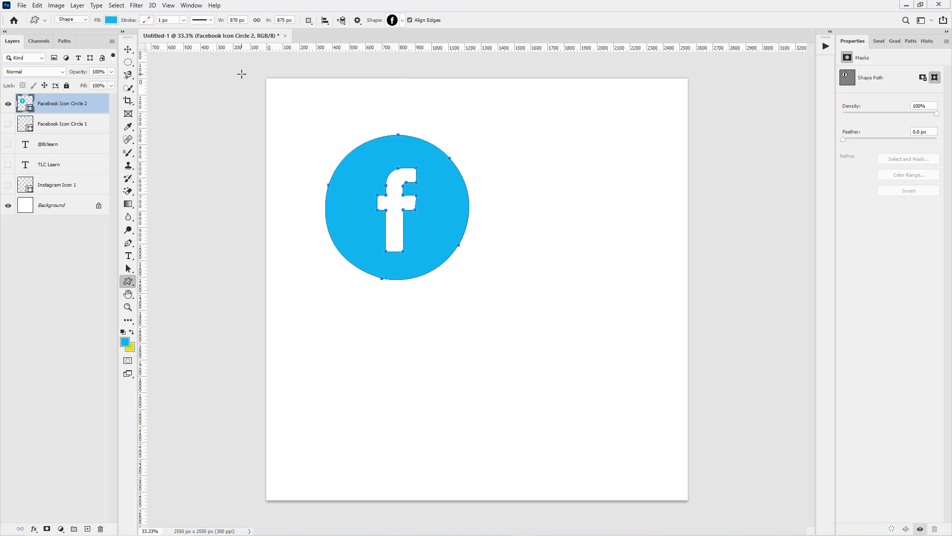
pyautogui.click(404, 17)
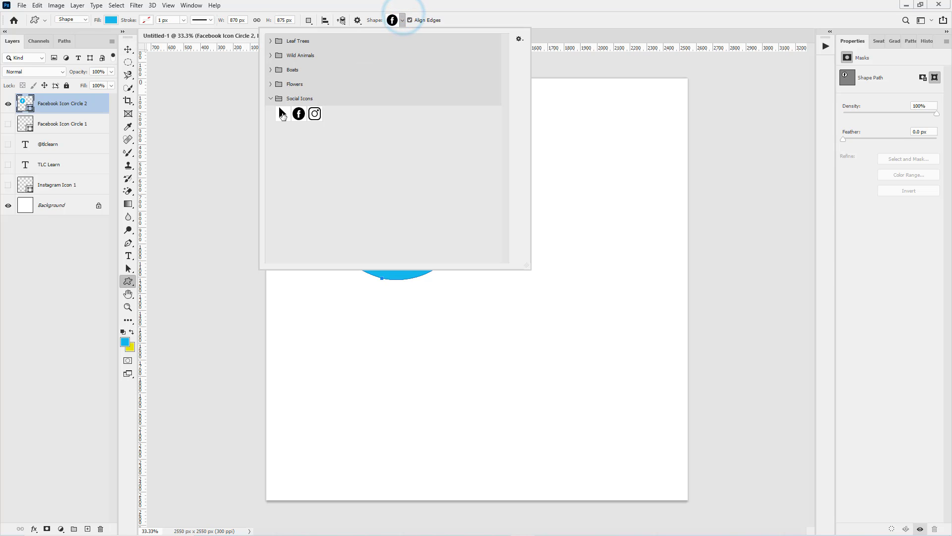
pyautogui.click(280, 115)
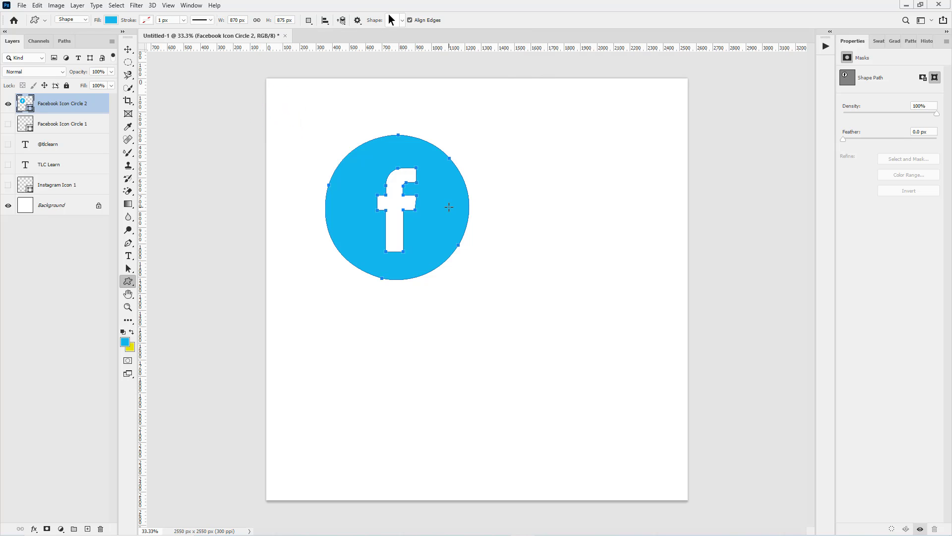
pyautogui.moveTo(447, 206); pyautogui.dragTo(562, 329)
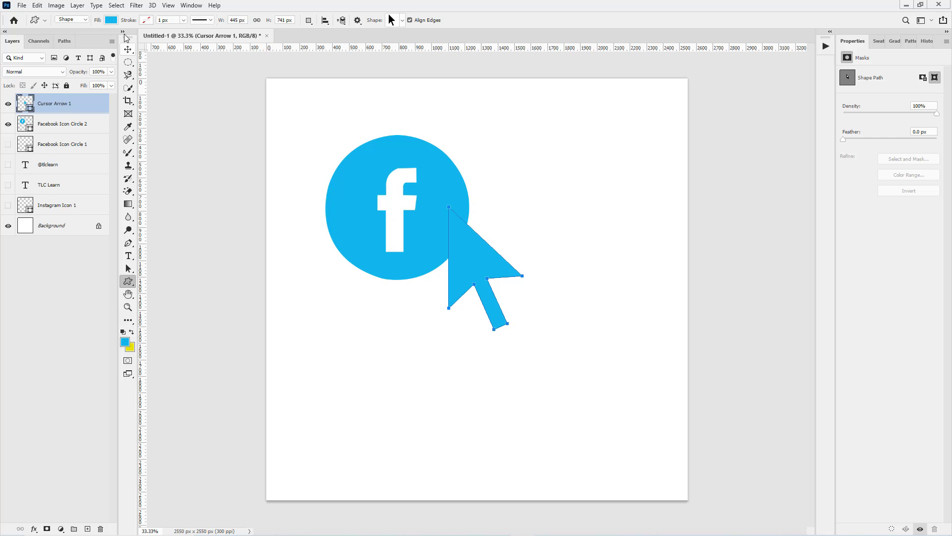
pyautogui.click(109, 20)
pyautogui.click(66, 73)
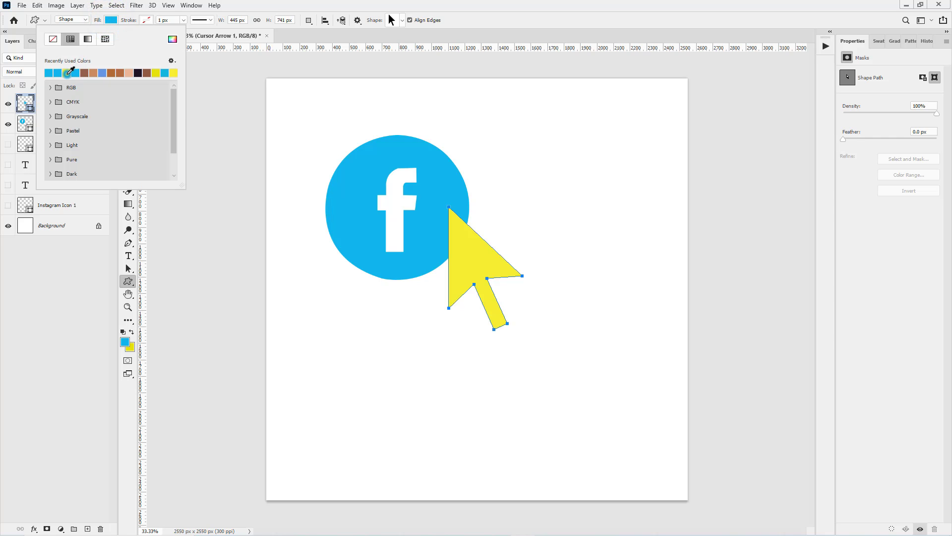
pyautogui.click(473, 20)
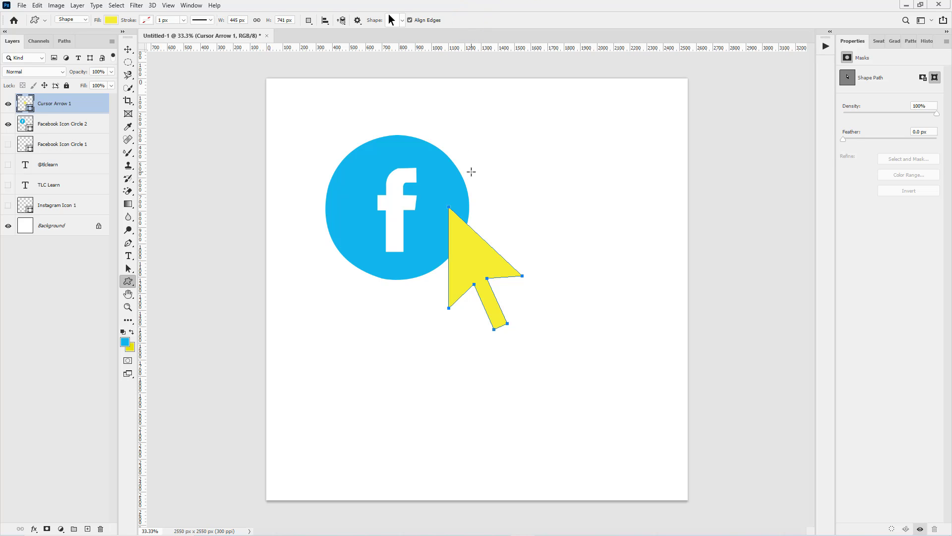
# Move the yellow cursor arrow down and right off the Facebook icon, and lower the Facebook icon beside it.
pyautogui.press('v')
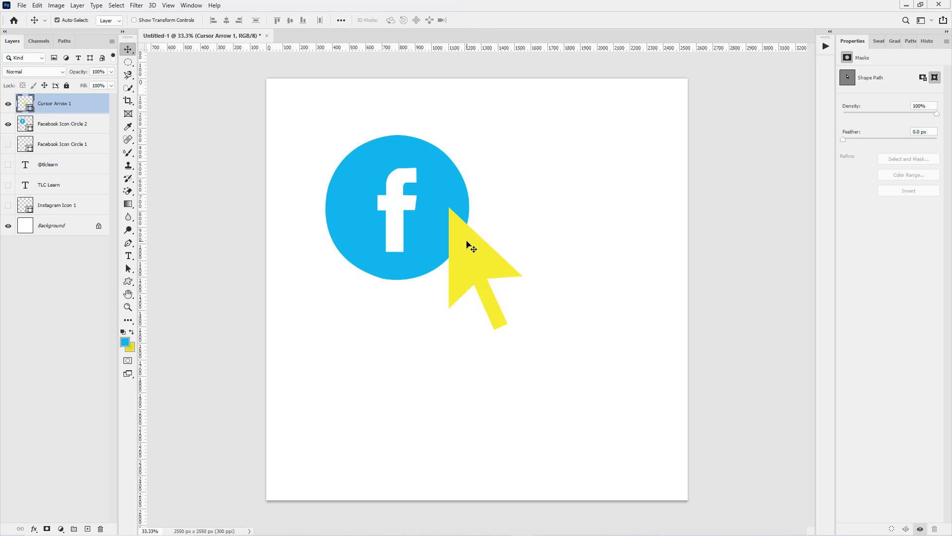
pyautogui.moveTo(469, 244); pyautogui.dragTo(487, 281)
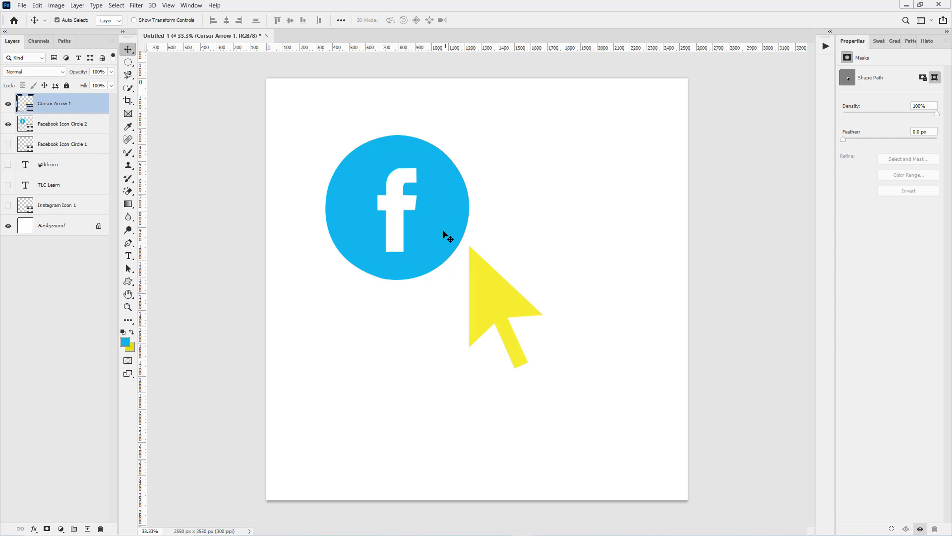
pyautogui.moveTo(443, 229); pyautogui.dragTo(451, 314)
# Draw the Social Icons Instagram shape in light blue, about 702 × 707 px, to the right of the cursor arrow.
pyautogui.press('u')
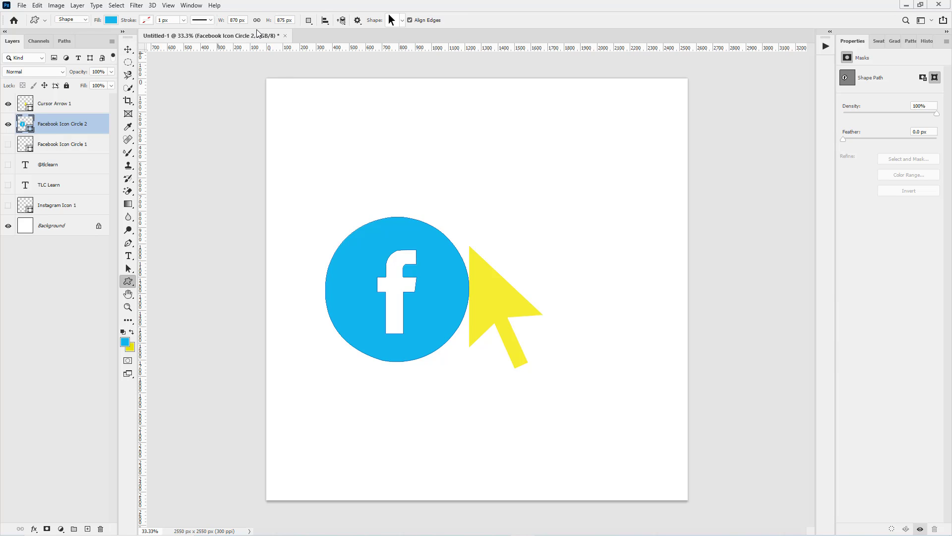
pyautogui.click(403, 21)
pyautogui.doubleClick(319, 108)
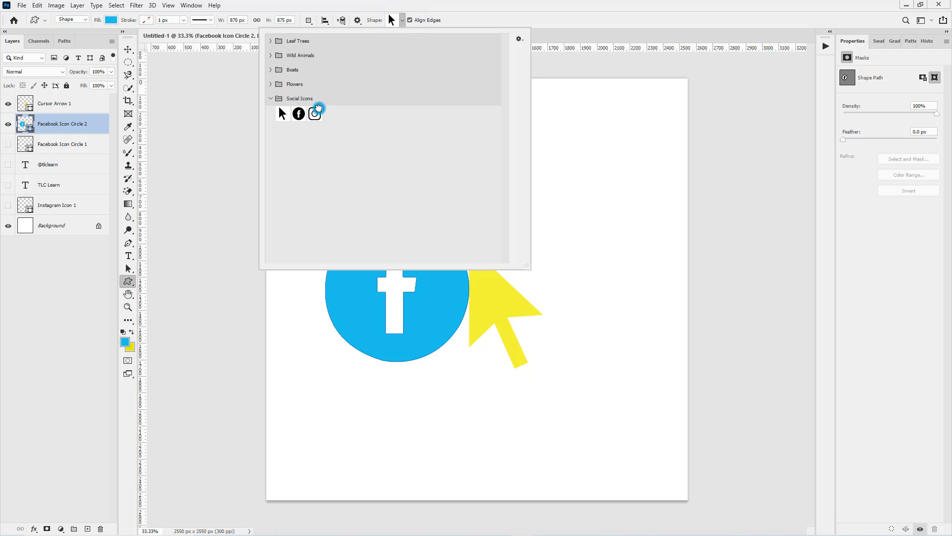
pyautogui.moveTo(523, 231); pyautogui.dragTo(639, 360)
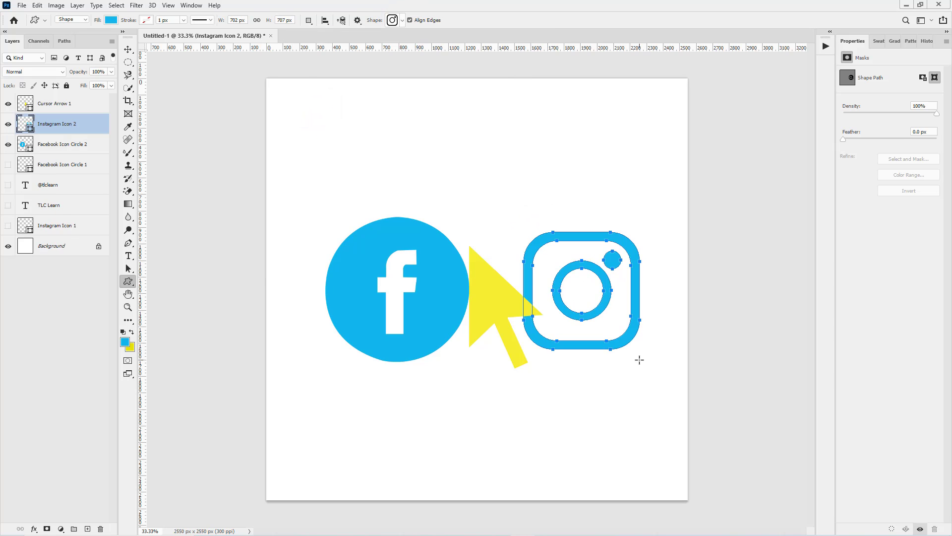
pyautogui.press('v')
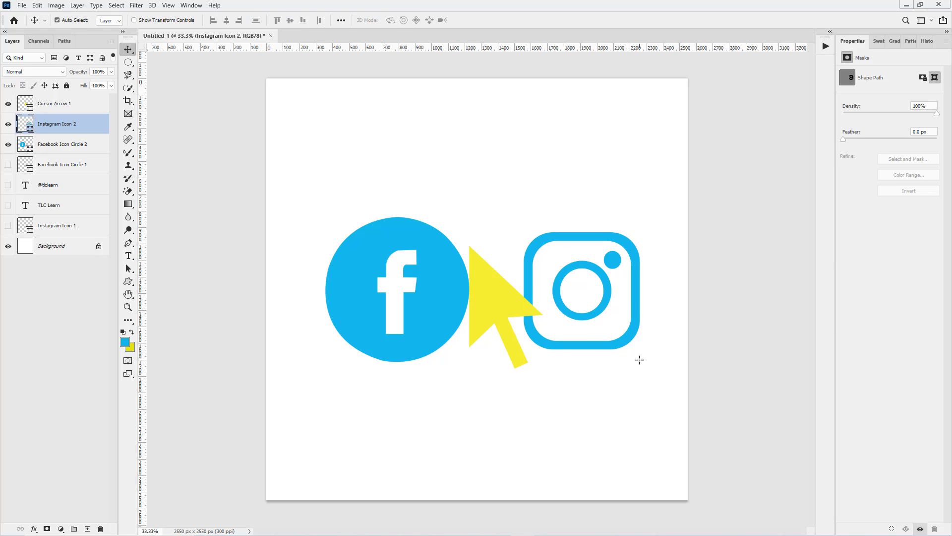